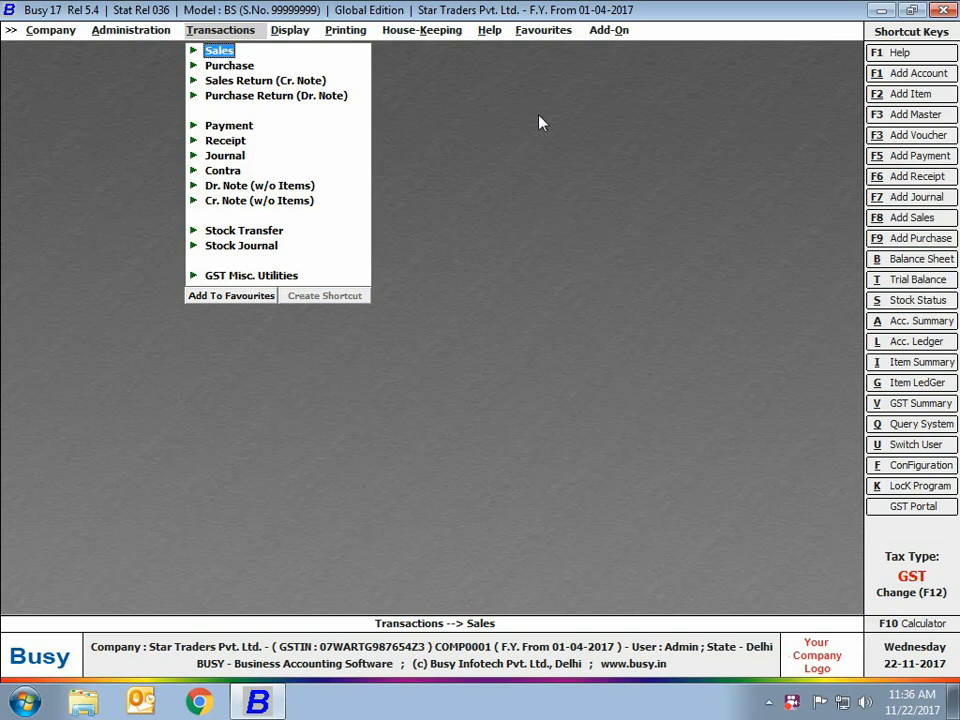
pyautogui.press('Down')
pyautogui.press('Down')
pyautogui.press('Down')
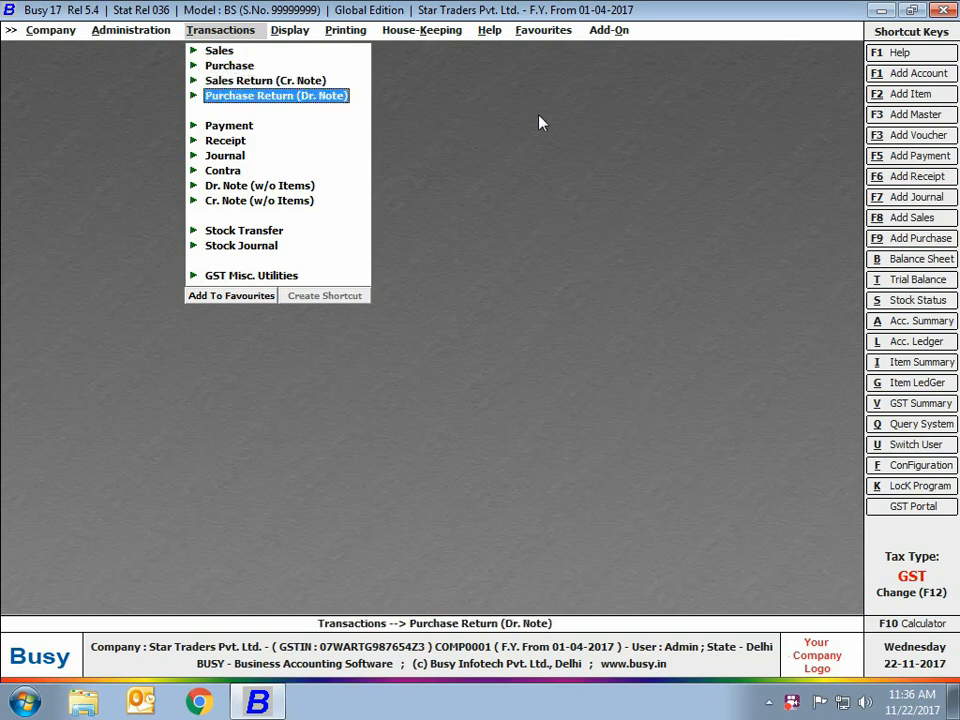
pyautogui.press('Down')
pyautogui.press('Down')
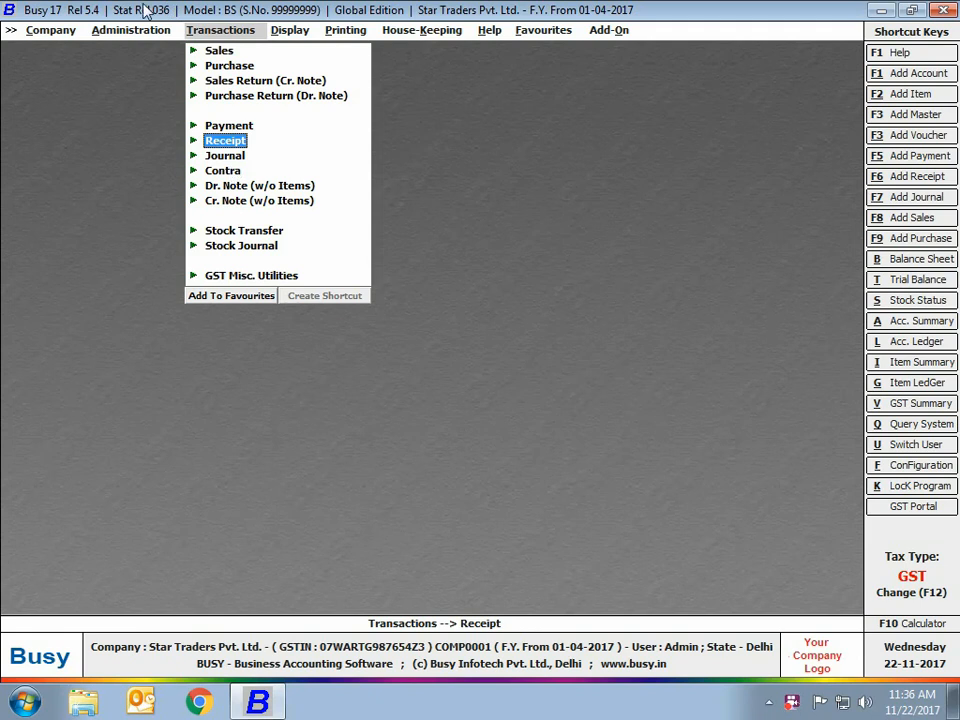
# Start a new purchase voucher in the Main series, dated 01-07-2017, with voucher number Sony-2345
pyautogui.click(225, 69)
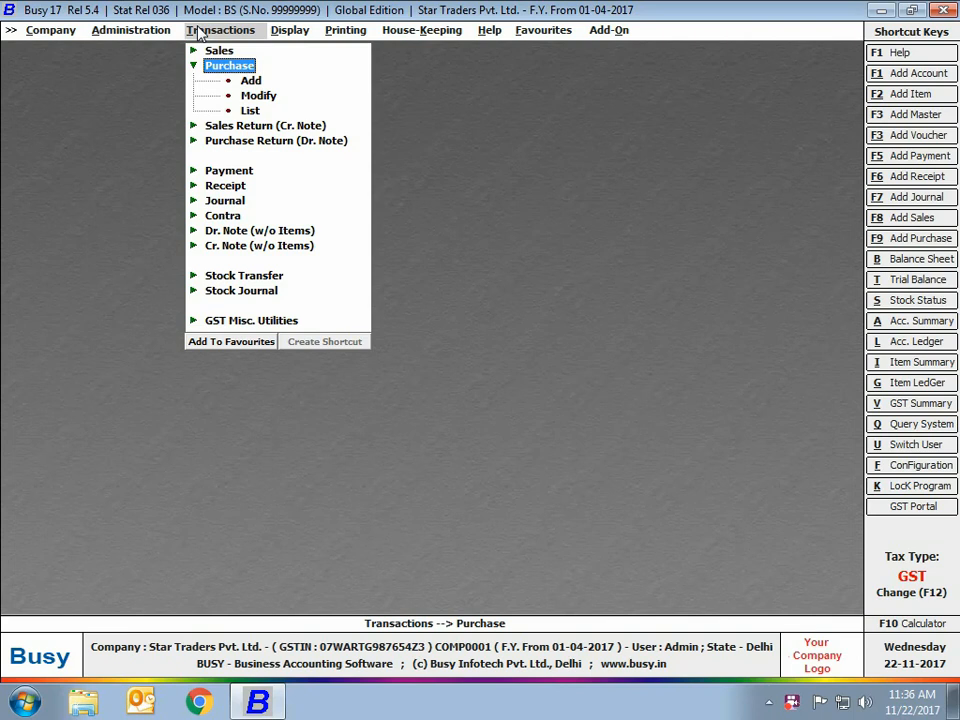
pyautogui.click(253, 81)
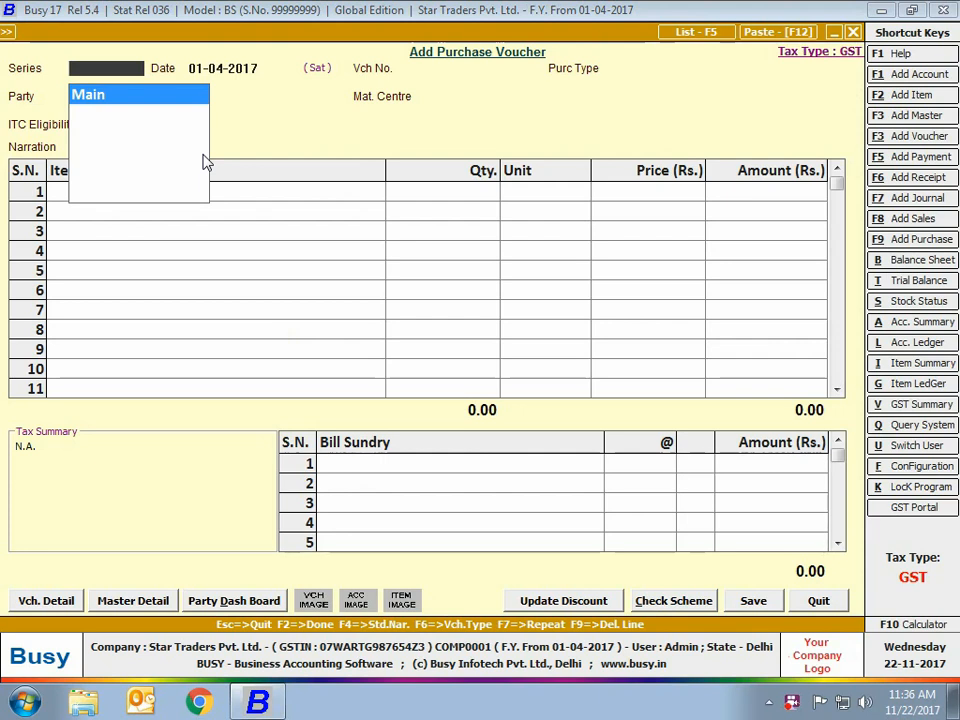
pyautogui.press('Return')
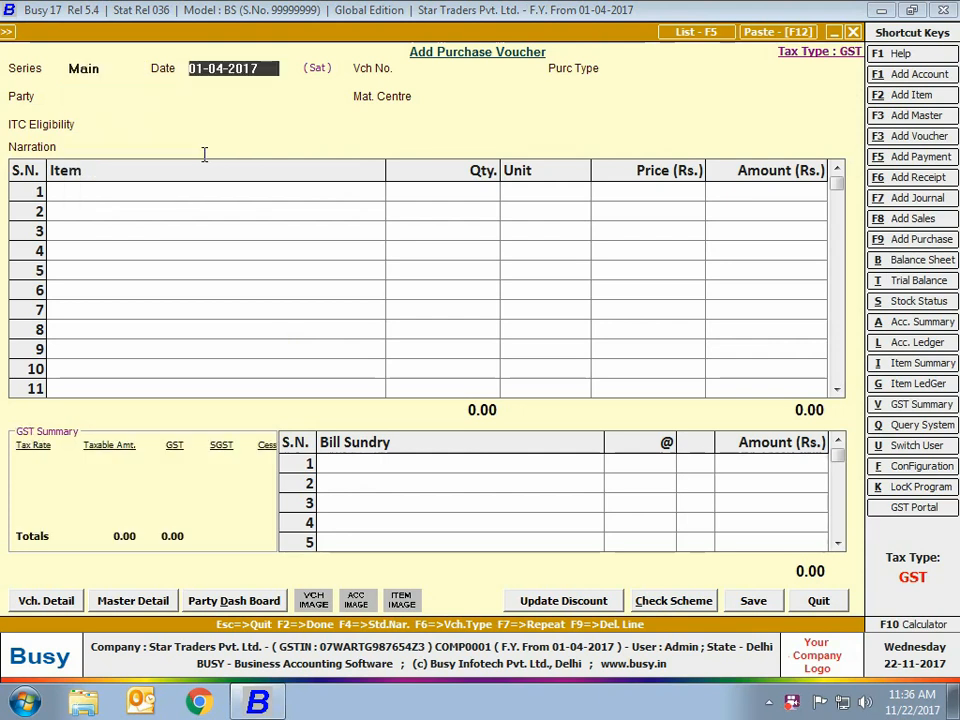
pyautogui.write('1-7')
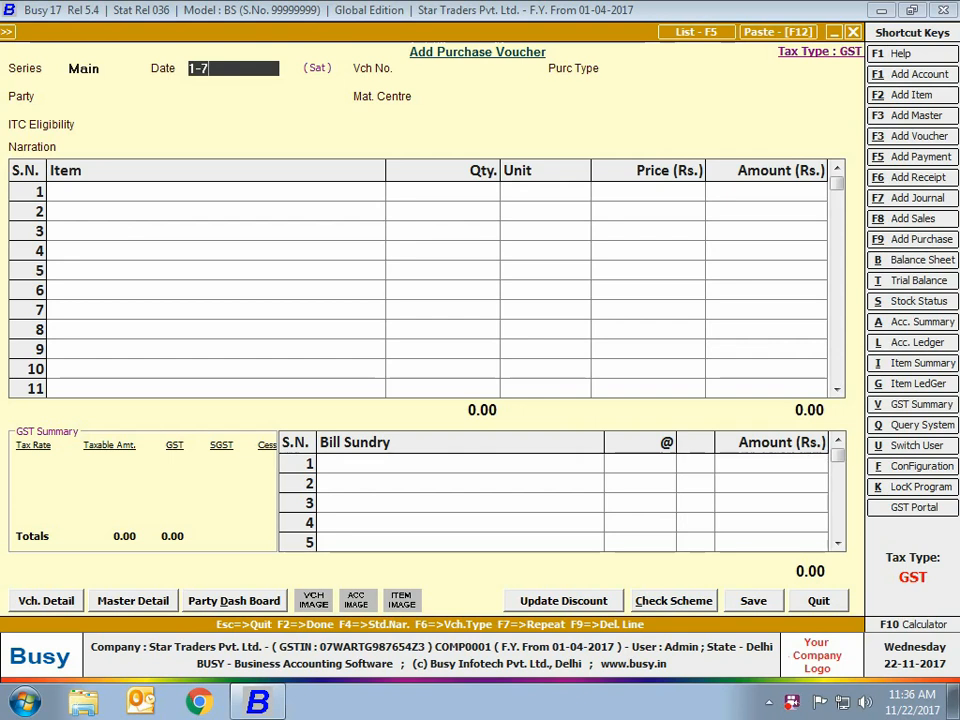
pyautogui.press('Return')
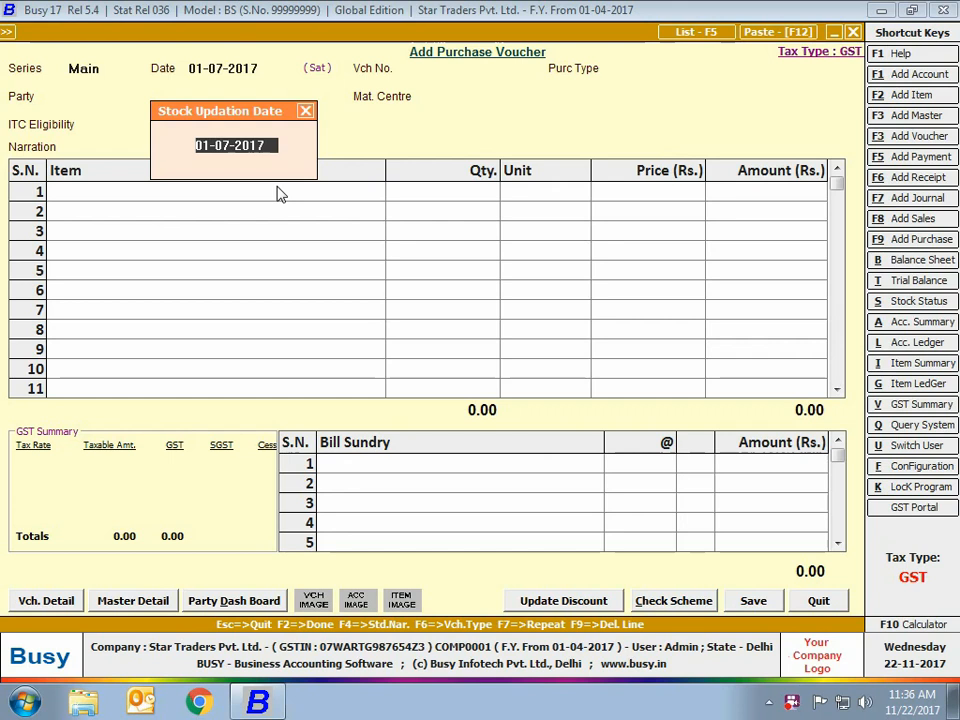
pyautogui.press('Return')
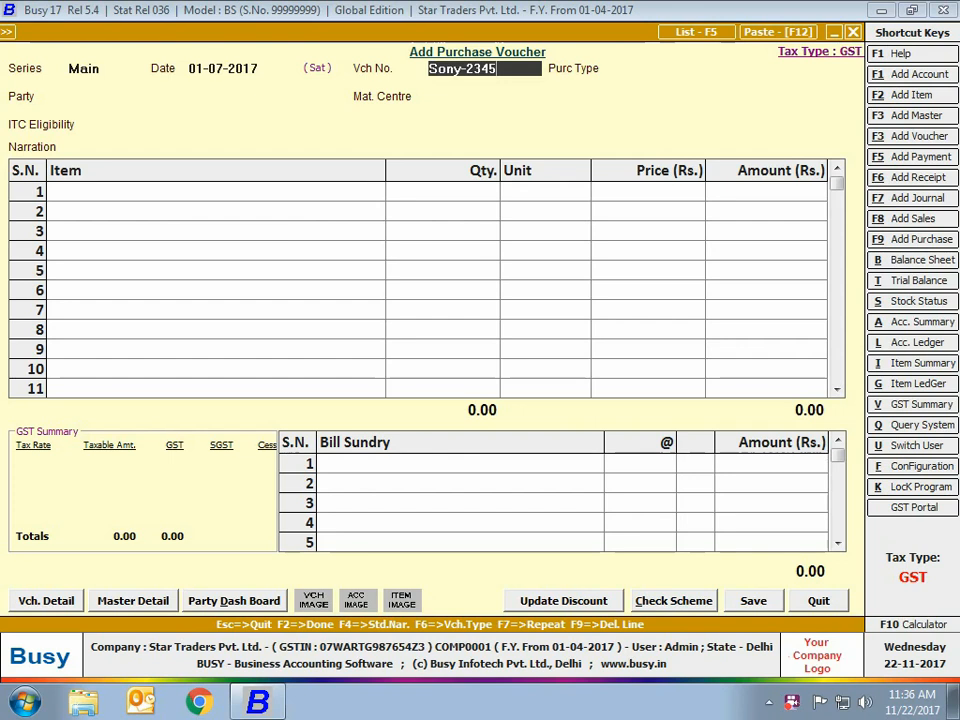
pyautogui.press('Return')
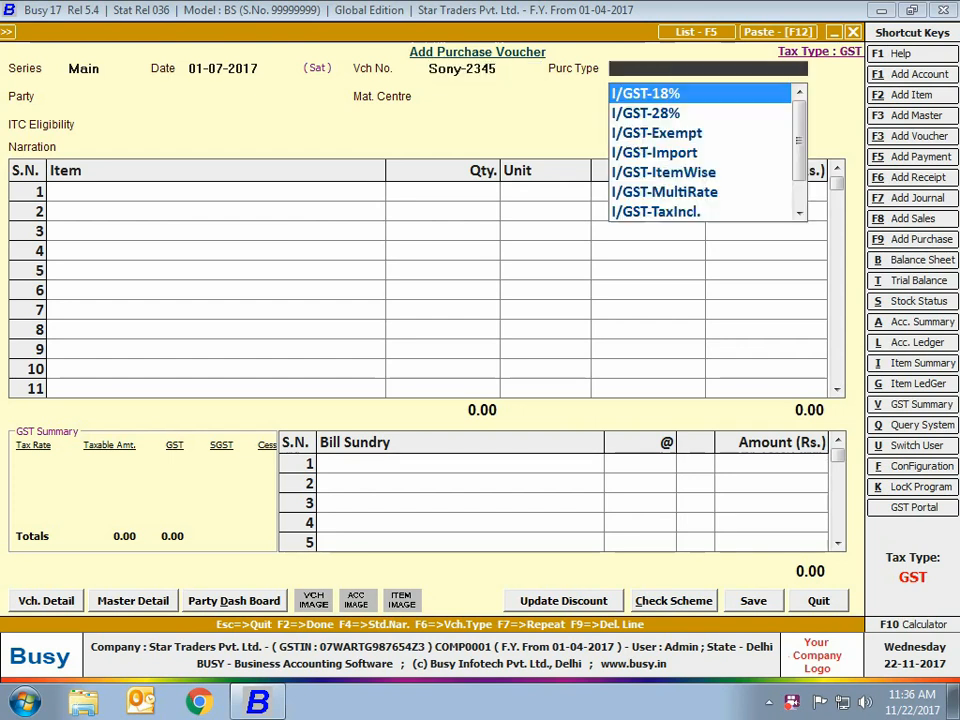
# Set the purchase type to I/GST-28%, the party to Sony India Pvt. Ltd. and the material centre to Main Store
pyautogui.click(620, 122)
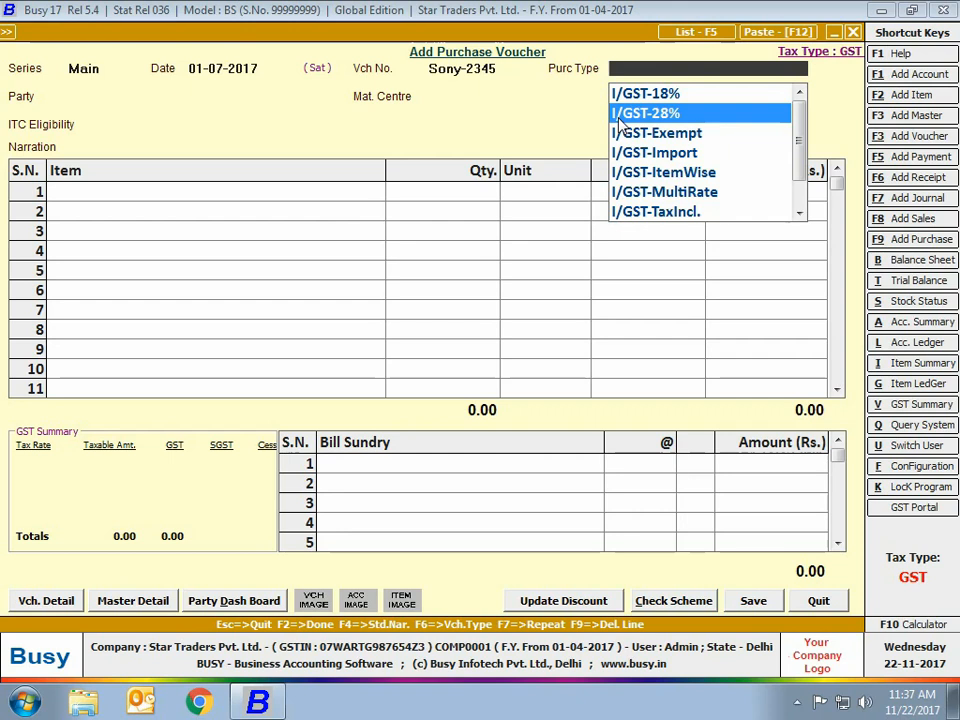
pyautogui.click(619, 117)
pyautogui.write('s')
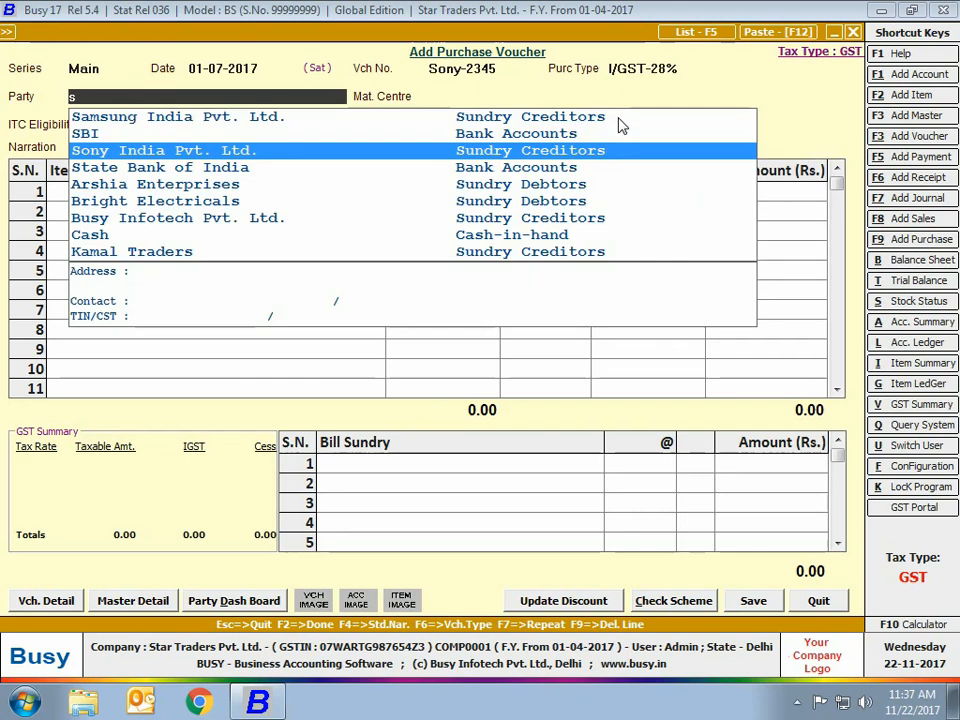
pyautogui.press('Return')
pyautogui.write('ma')
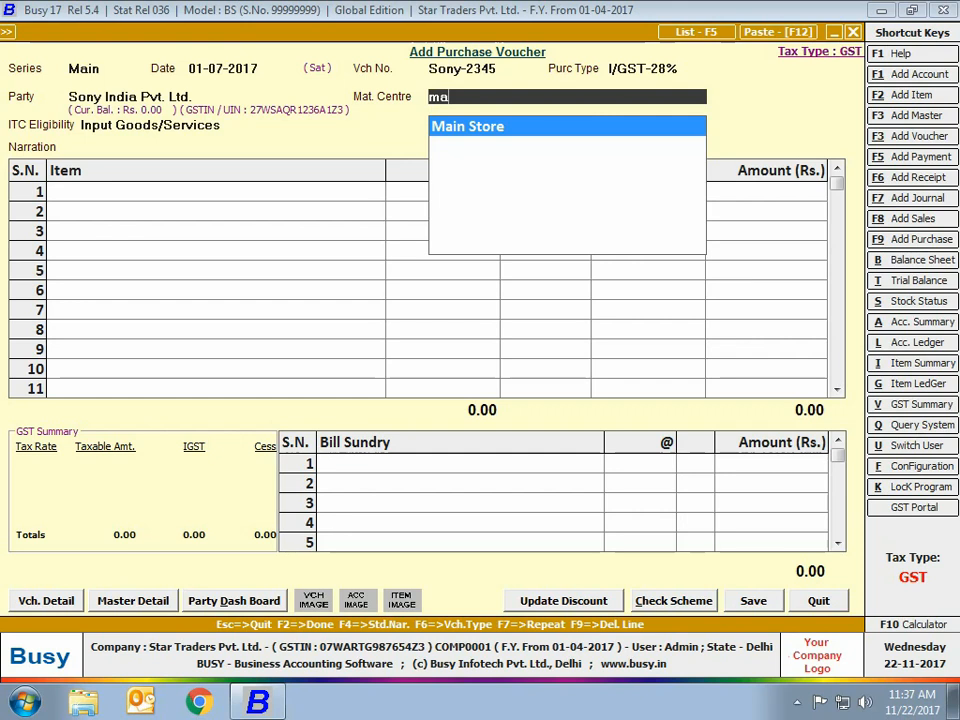
pyautogui.press('Return')
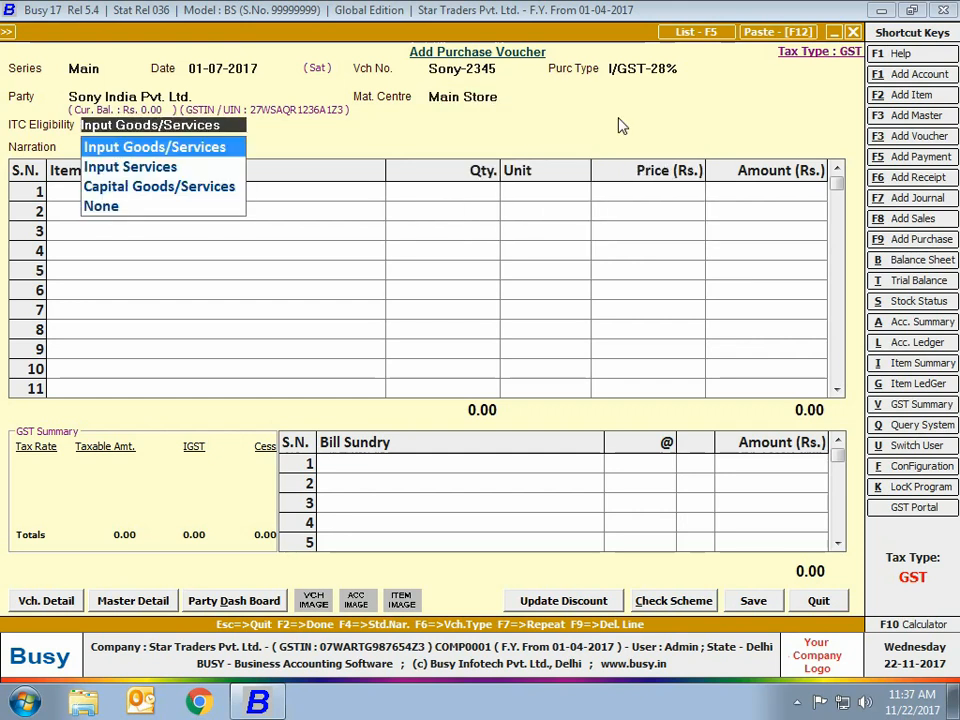
# Accept Input Goods/Services as the ITC eligibility and leave the narration and transport details blank
pyautogui.press('Return')
pyautogui.press('Return')
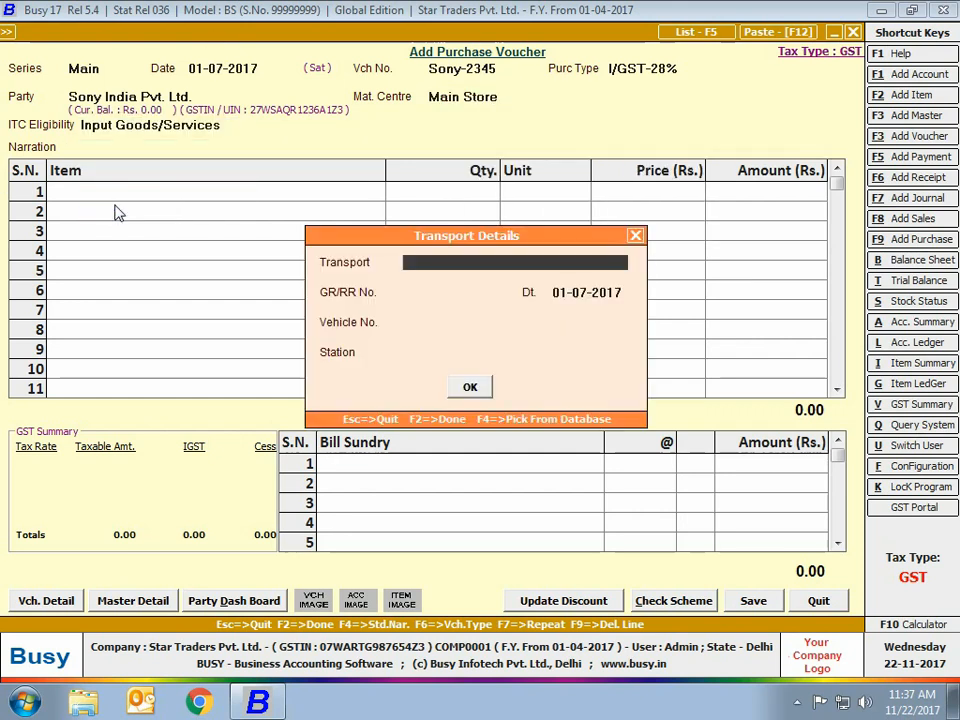
pyautogui.press('Return')
pyautogui.press('Return')
pyautogui.press('Return')
pyautogui.press('Return')
pyautogui.press('Return')
# Enter 5 Pcs. of Sony Bravia LED 32' Inch at Rs. 36,000 as the voucher's only item line
pyautogui.write('son')
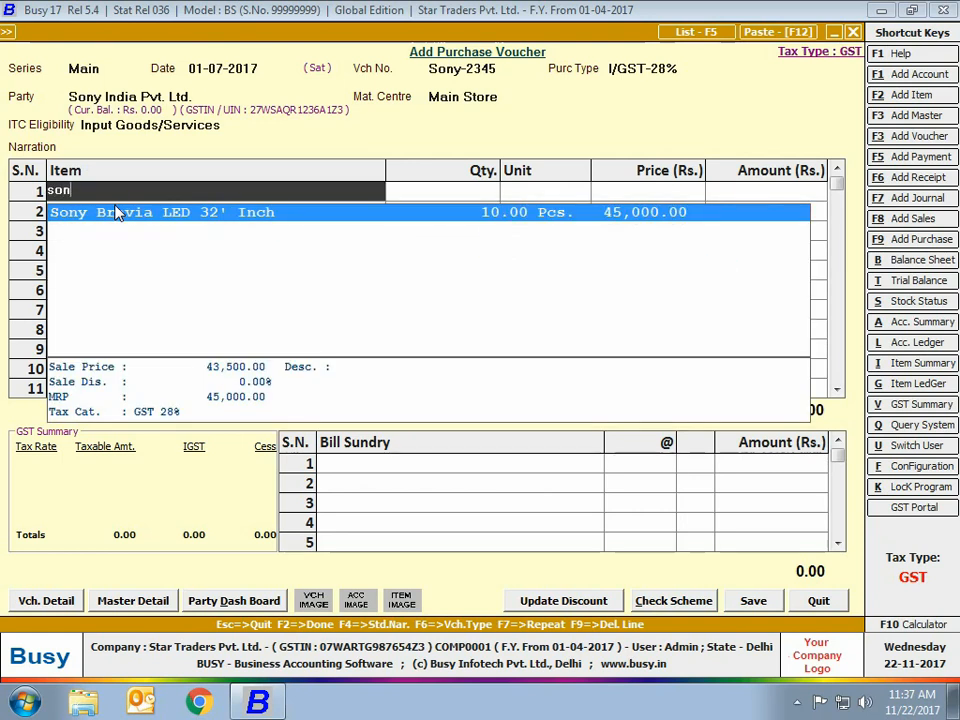
pyautogui.press('Return')
pyautogui.write('5')
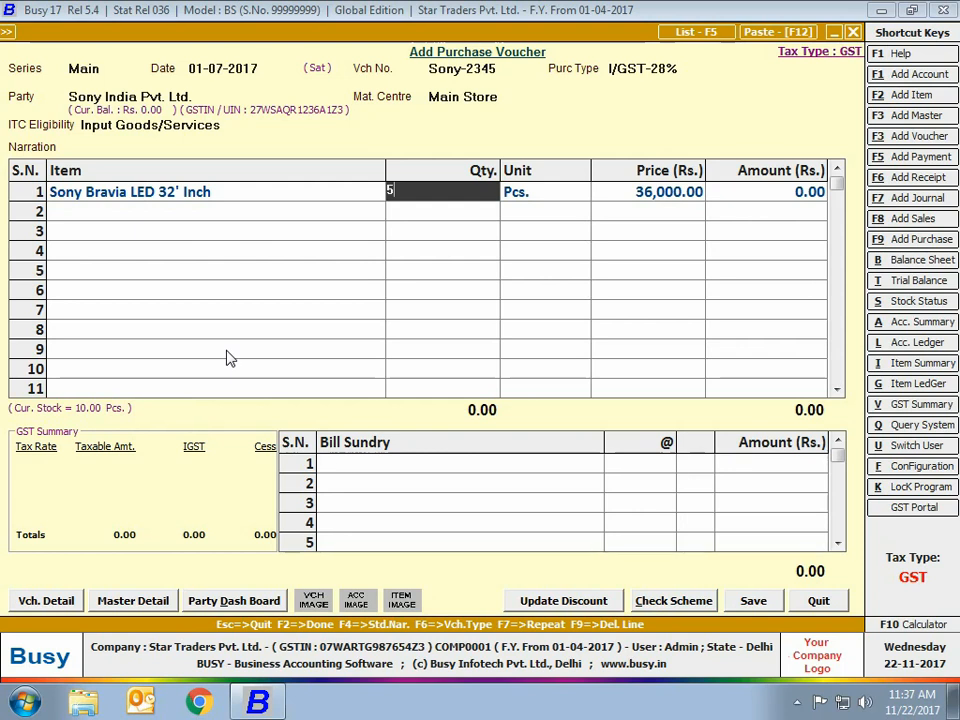
pyautogui.press('Return')
pyautogui.press('Return')
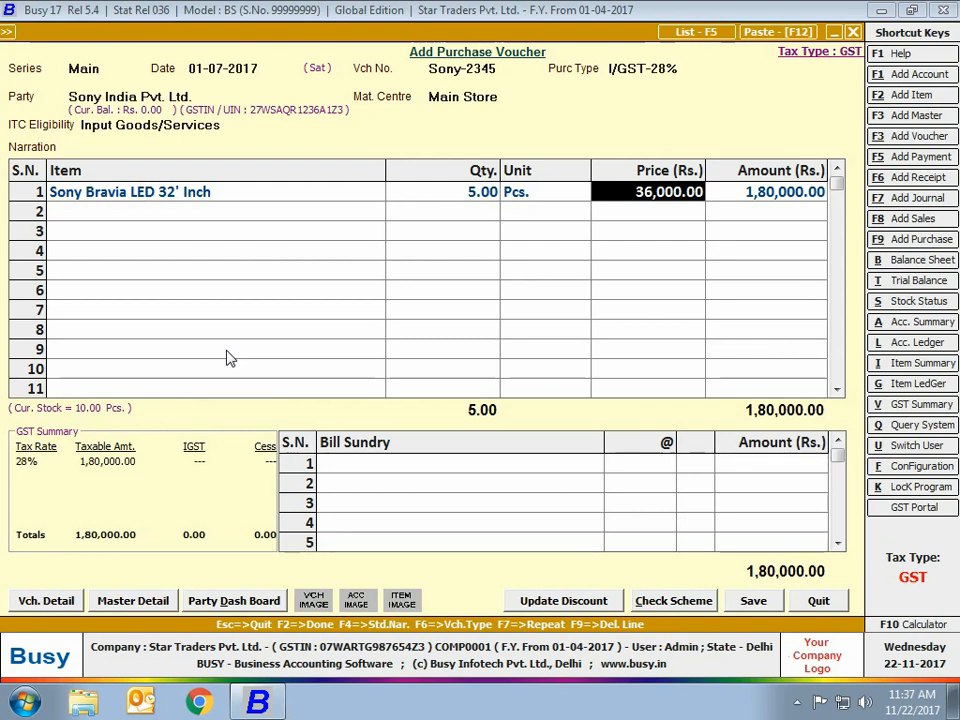
pyautogui.press('Return')
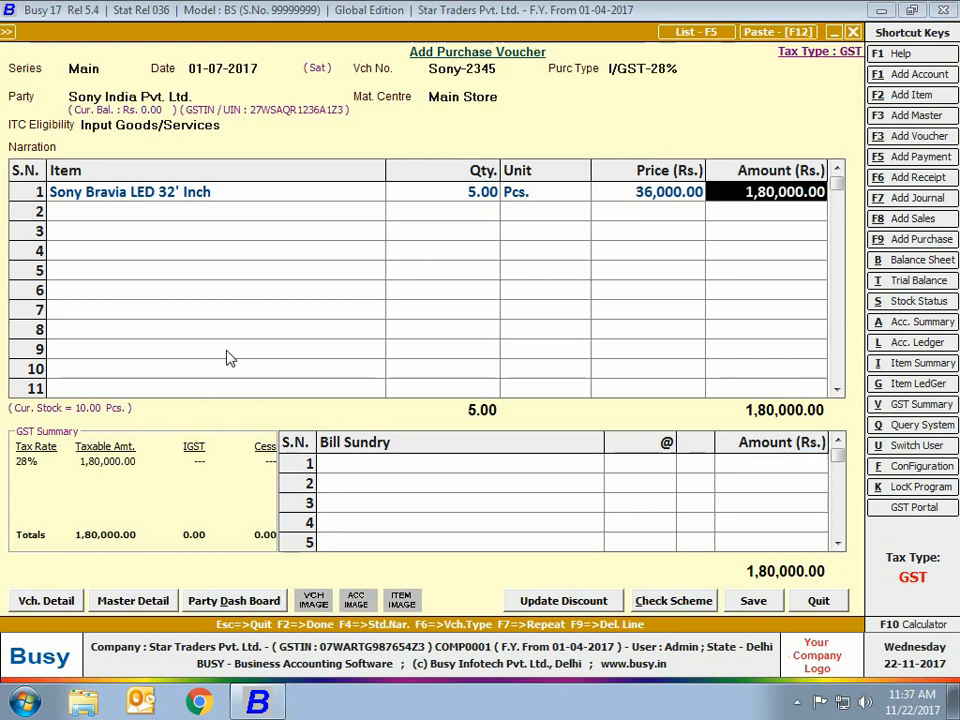
pyautogui.press('Return')
pyautogui.press('Return')
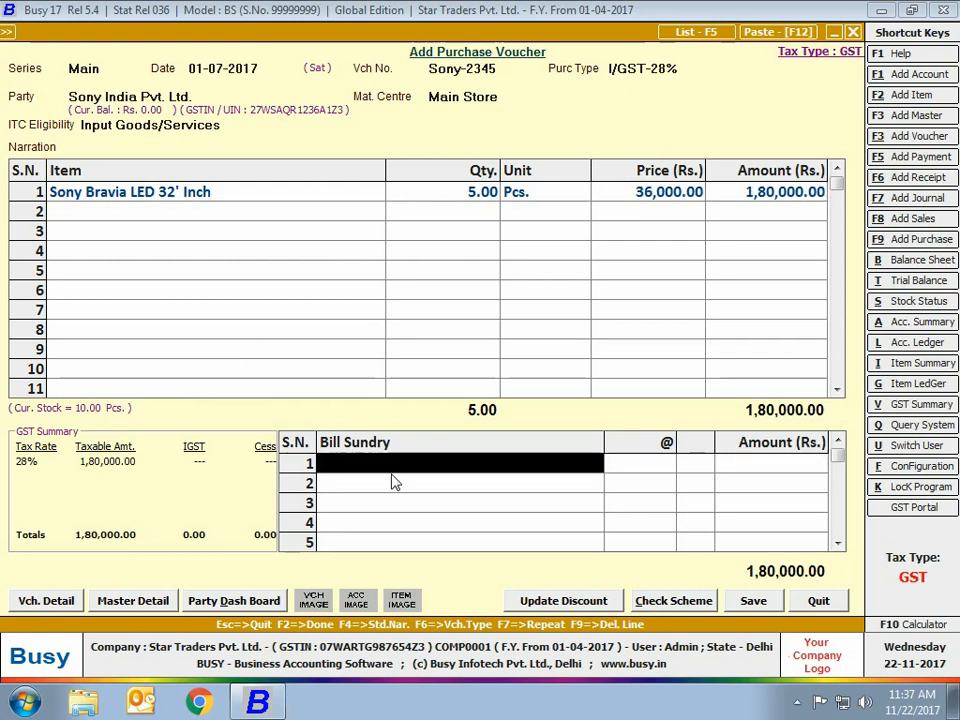
# Apply IGST at 28% as the first bill sundry of the voucher
pyautogui.write('igst')
pyautogui.press('Return')
pyautogui.press('Return')
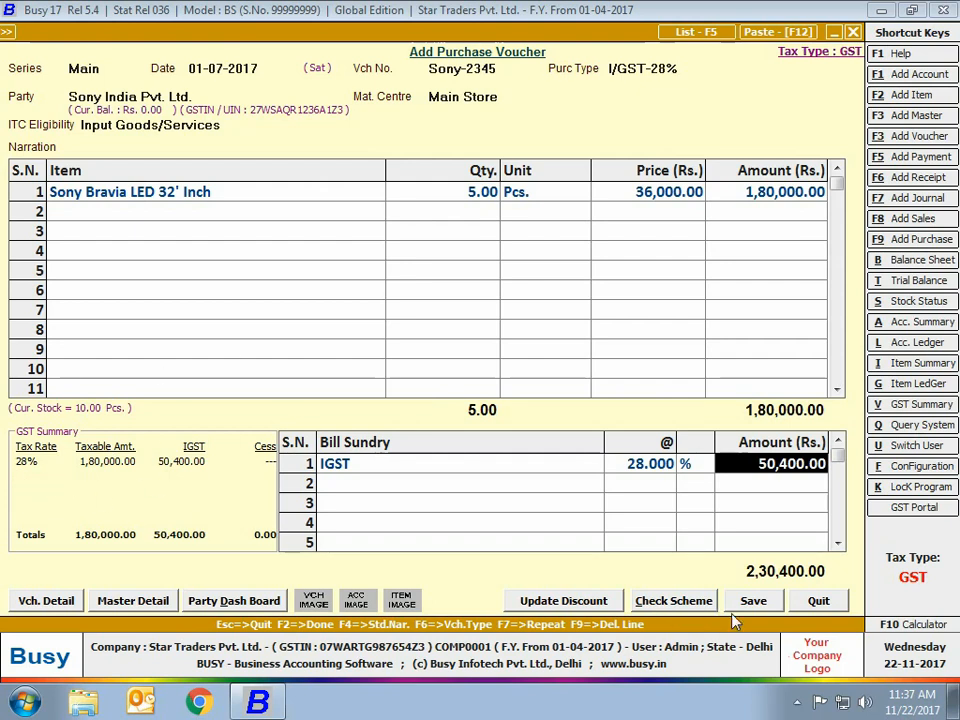
# Save the voucher and accept the GST reporting details with purchase bill number Sony-2345 dated 01-07-2017
pyautogui.click(753, 600)
pyautogui.write('Sony-2345')
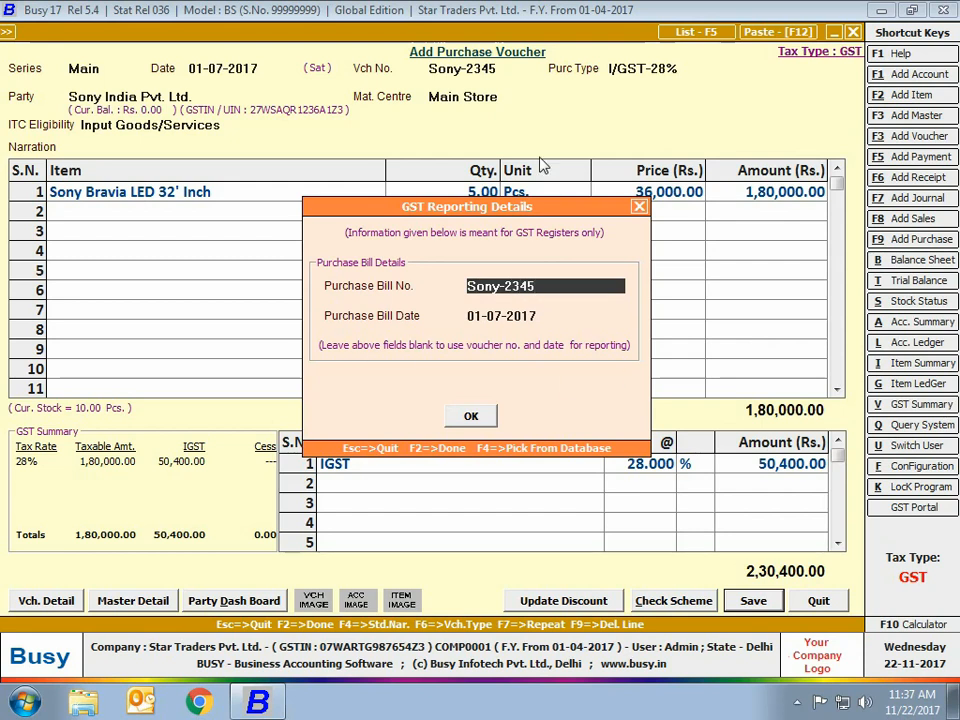
pyautogui.click(475, 417)
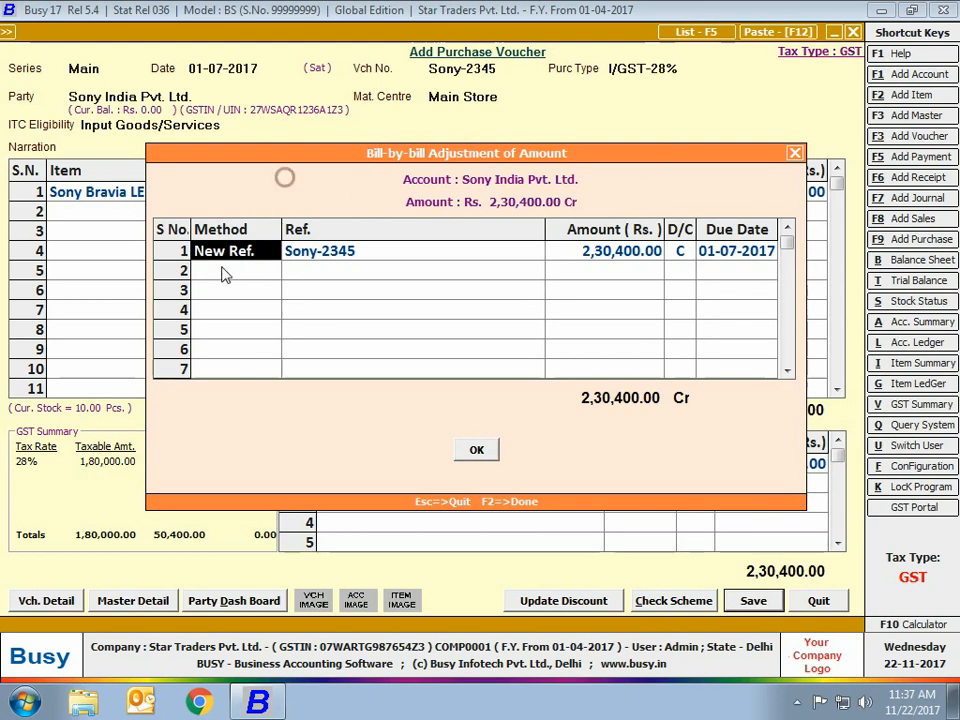
# Set the due date of the Sony-2345 bill reference to 20-07-2017 and confirm the bill-by-bill adjustment
pyautogui.click(316, 258)
pyautogui.click(585, 252)
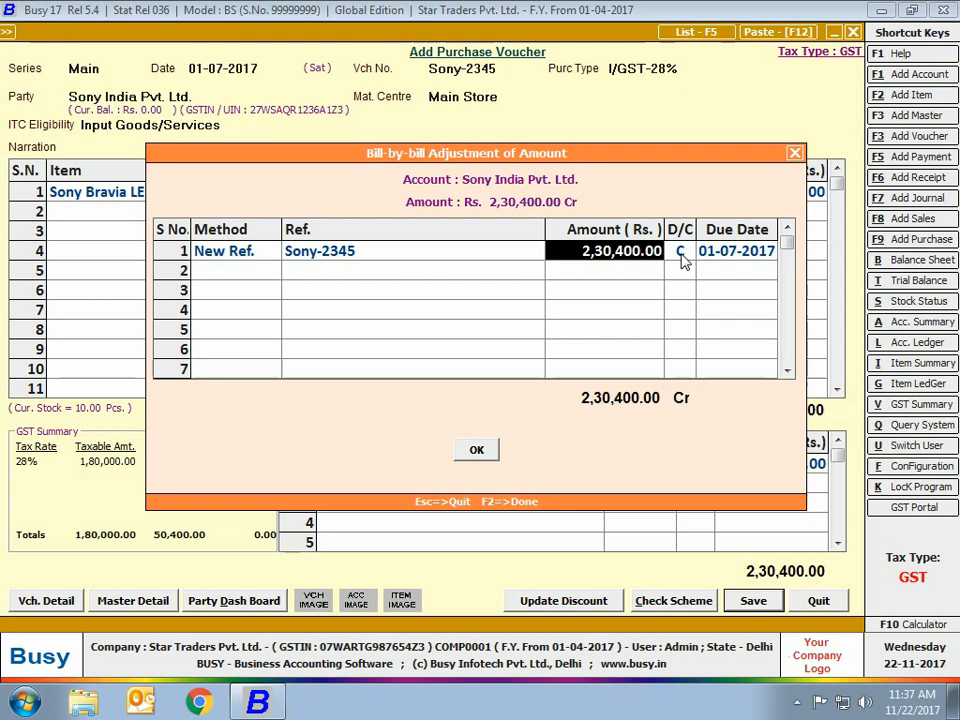
pyautogui.click(724, 253)
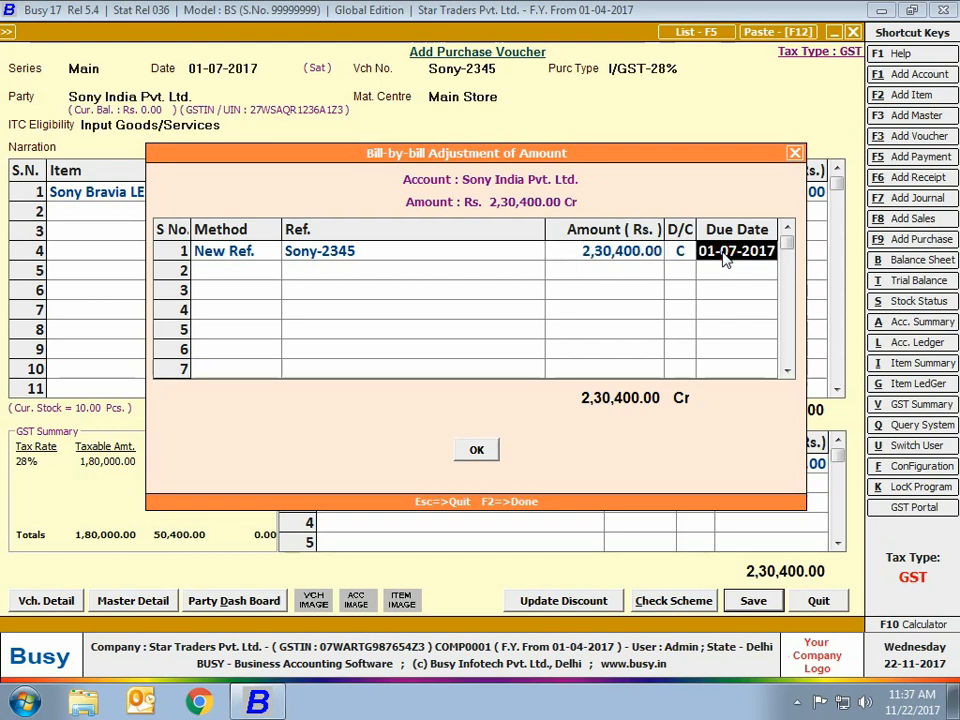
pyautogui.write('20')
pyautogui.press('Return')
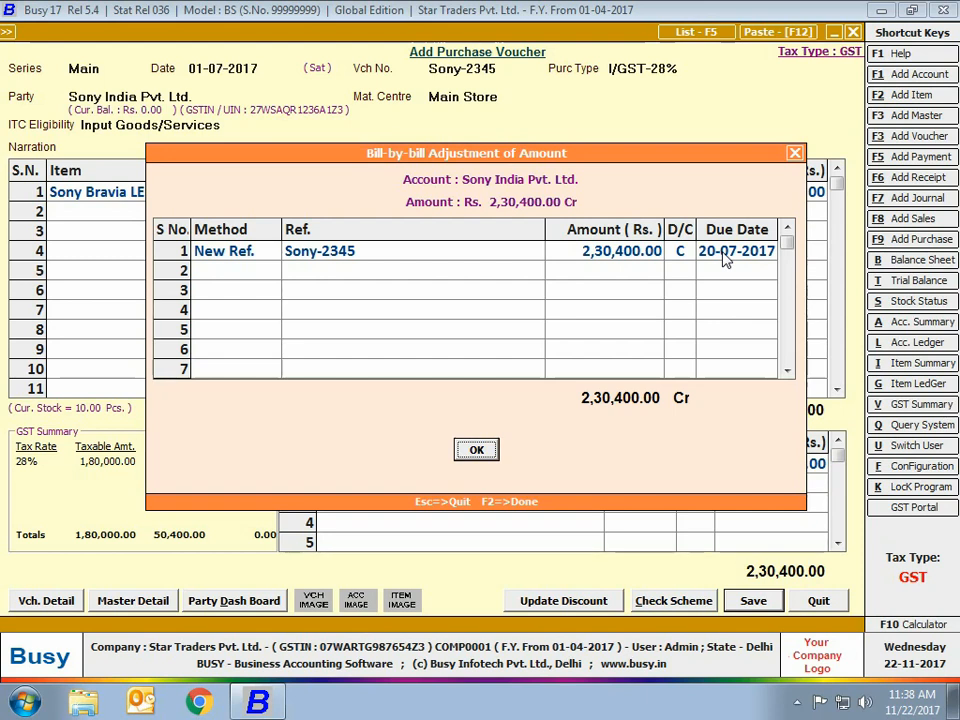
pyautogui.press('F2')
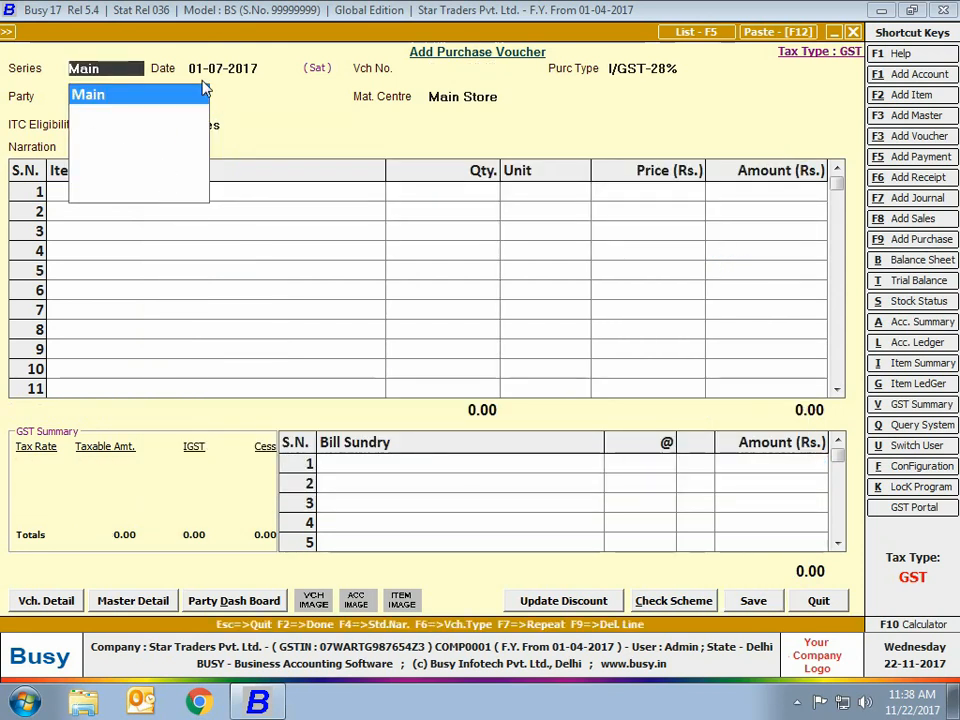
# Begin another purchase voucher in the Main series, dated 02-07-2017, with voucher number Smsng/5432
pyautogui.press('Return')
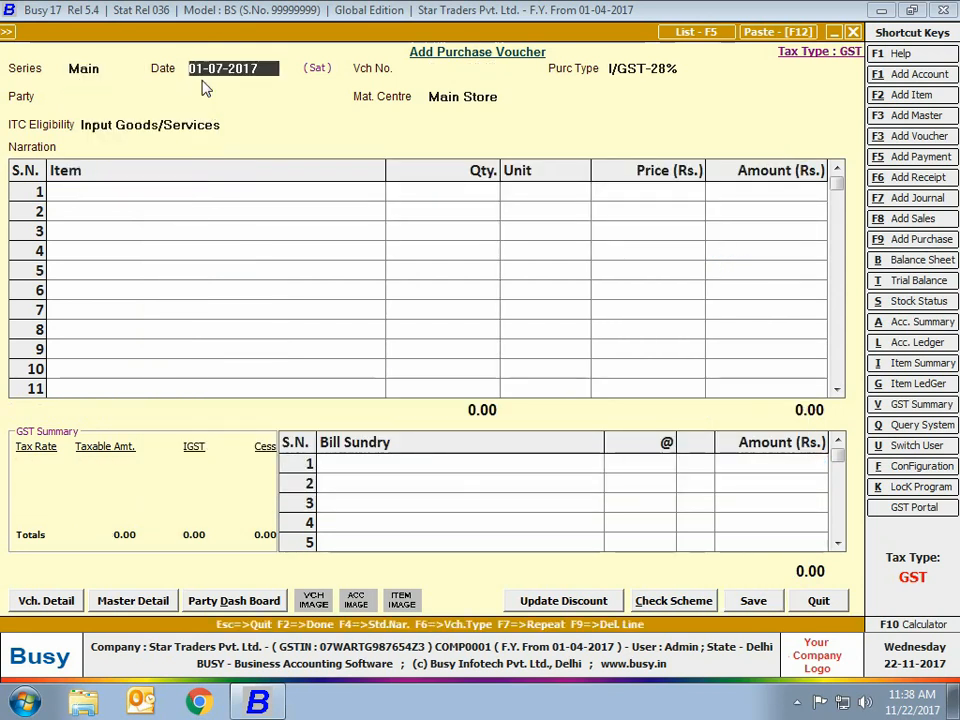
pyautogui.write('2')
pyautogui.press('Return')
pyautogui.press('Return')
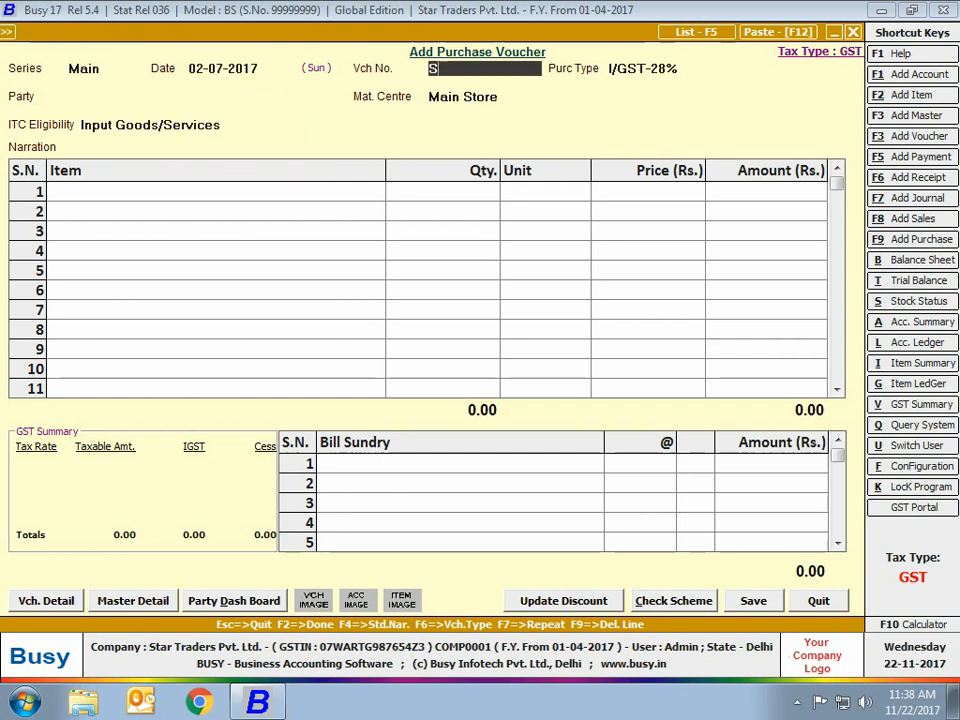
pyautogui.write('Smsng/5432')
pyautogui.press('Return')
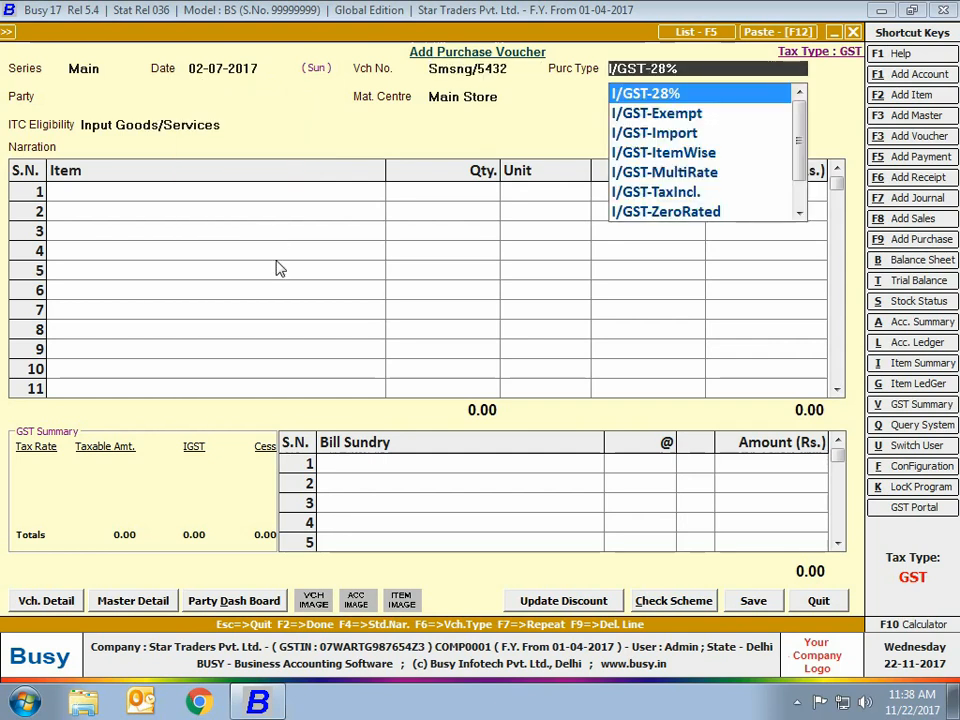
# Set the purchase type to L/GST-28% and the party to Samsung India Pvt. Ltd., keeping Main Store as the material centre
pyautogui.write('l')
pyautogui.press('Down')
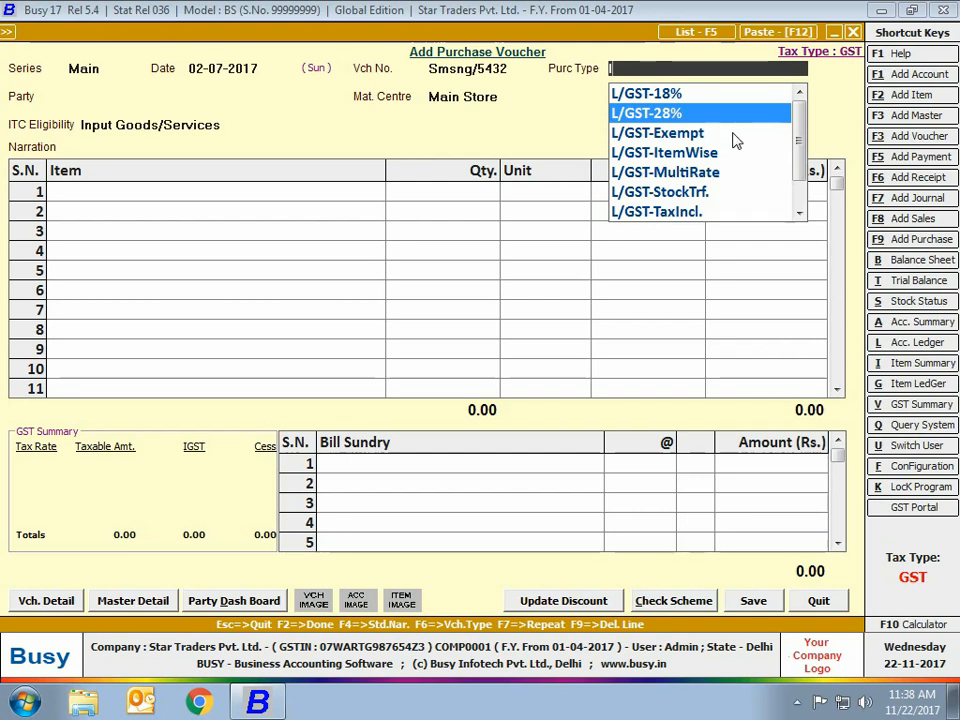
pyautogui.press('Return')
pyautogui.write('sa')
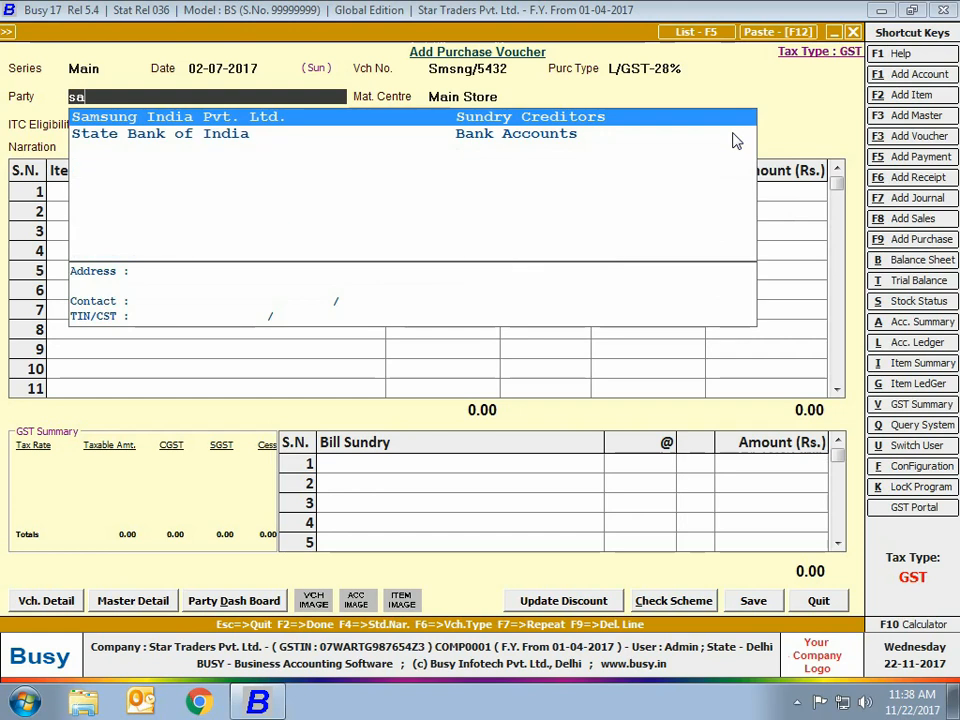
pyautogui.press('Return')
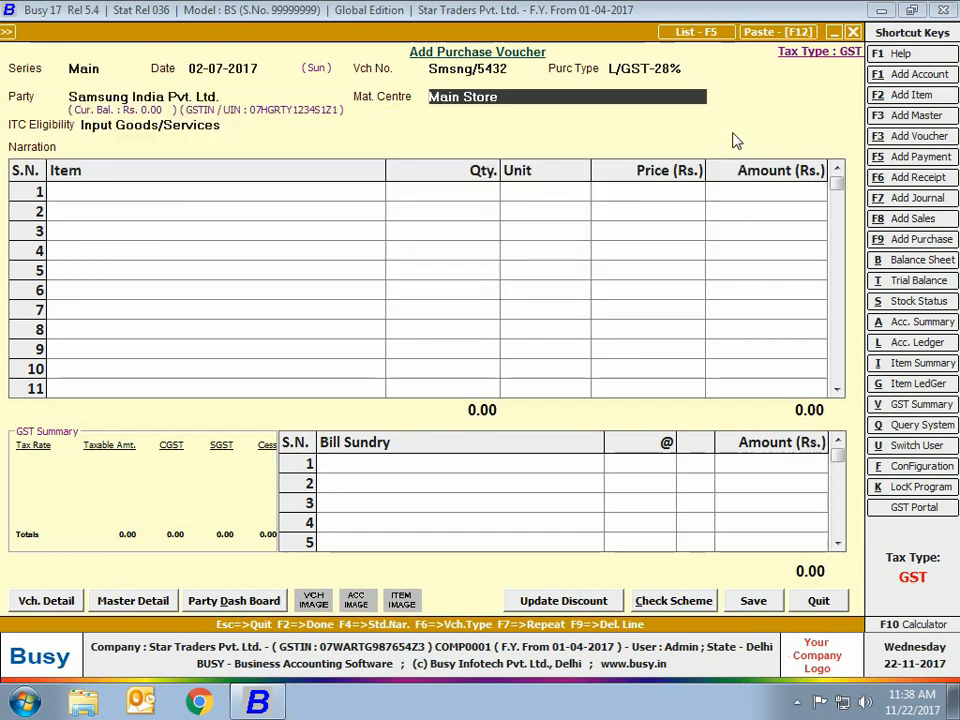
pyautogui.press('Return')
pyautogui.press('Return')
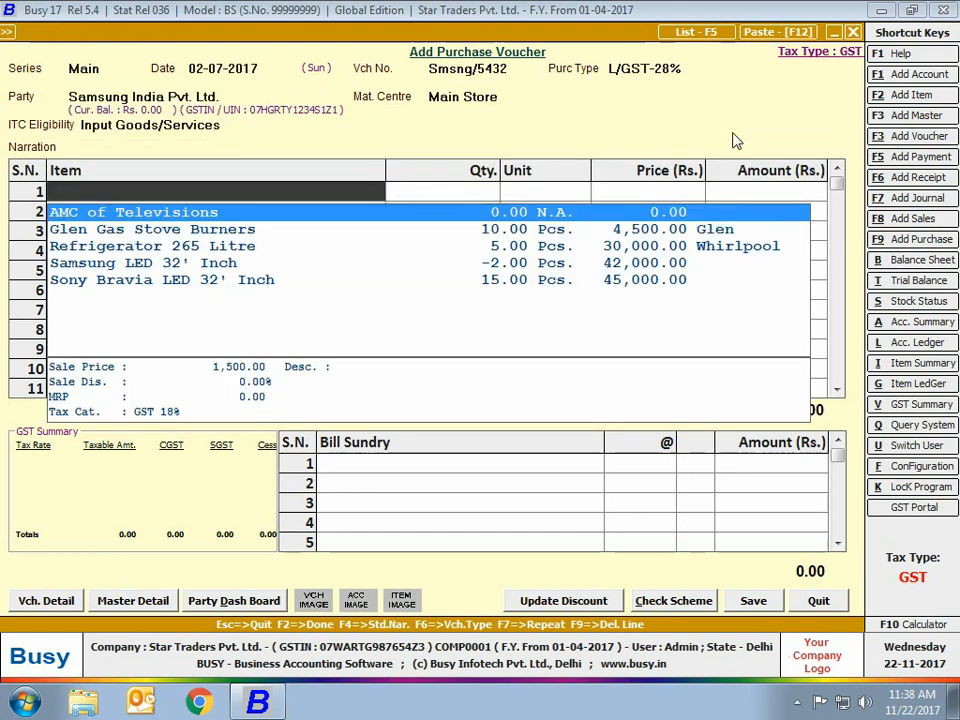
# Enter 5 Pcs. of Samsung LED 32' Inch at Rs. 35,000 on the first item line
pyautogui.press('Down')
pyautogui.press('Down')
pyautogui.press('Down')
pyautogui.press('Return')
pyautogui.write('5')
pyautogui.press('Return')
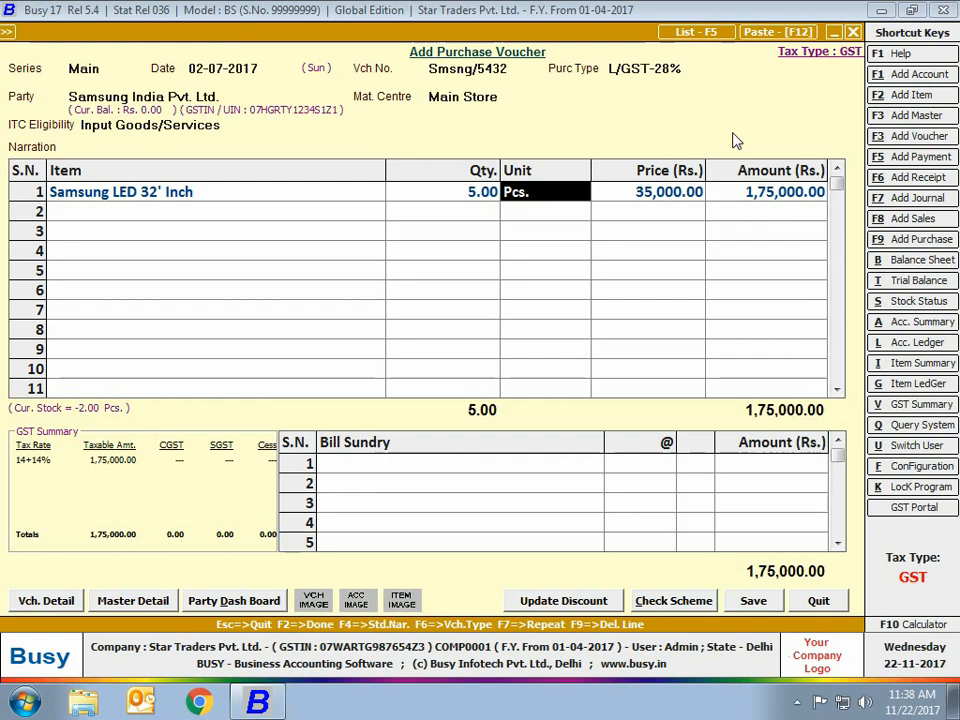
pyautogui.press('Return')
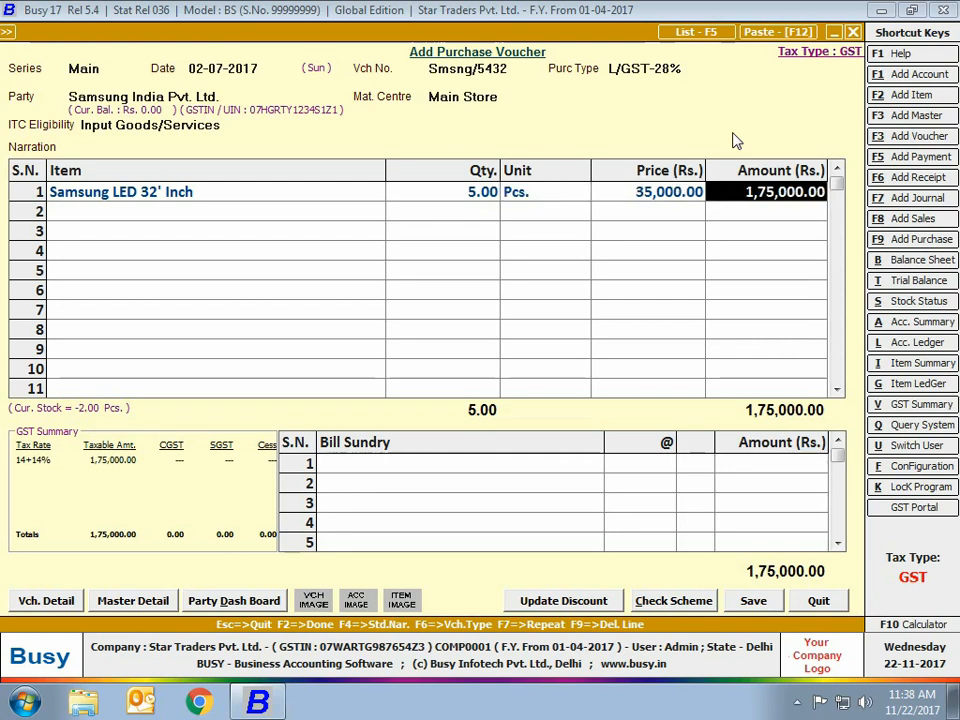
# Add CGST and SGST bill sundries at 14% each to the Samsung purchase voucher and check the GST summary
pyautogui.press('Return')
pyautogui.press('Return')
pyautogui.write('cgst')
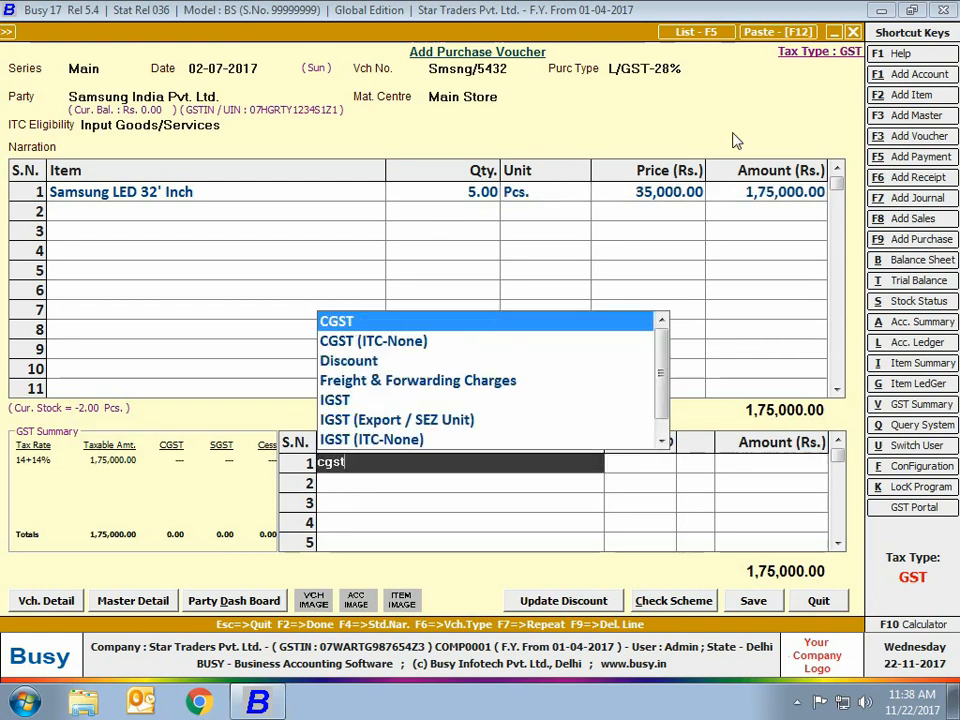
pyautogui.press('Return')
pyautogui.press('Return')
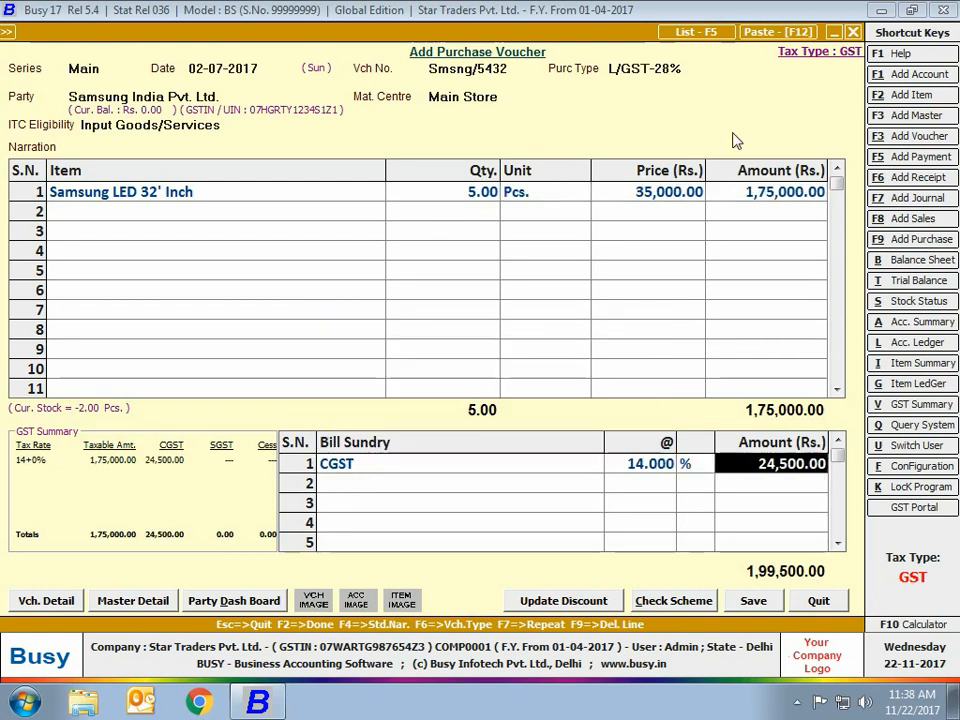
pyautogui.press('Return')
pyautogui.write('sgs')
pyautogui.press('Return')
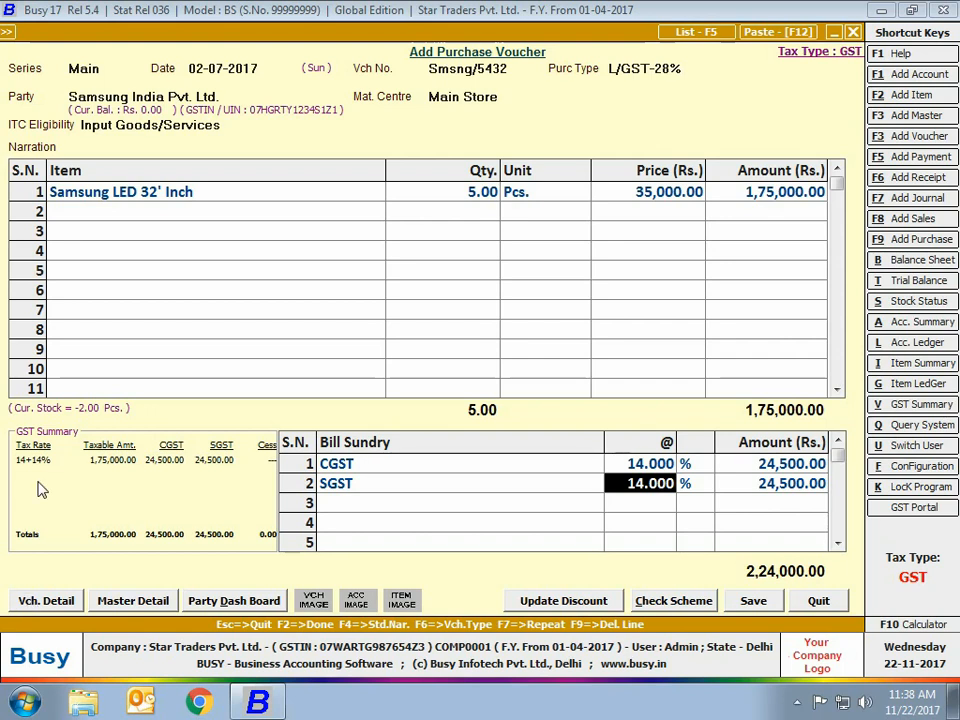
pyautogui.click(107, 477)
pyautogui.click(142, 471)
pyautogui.click(202, 475)
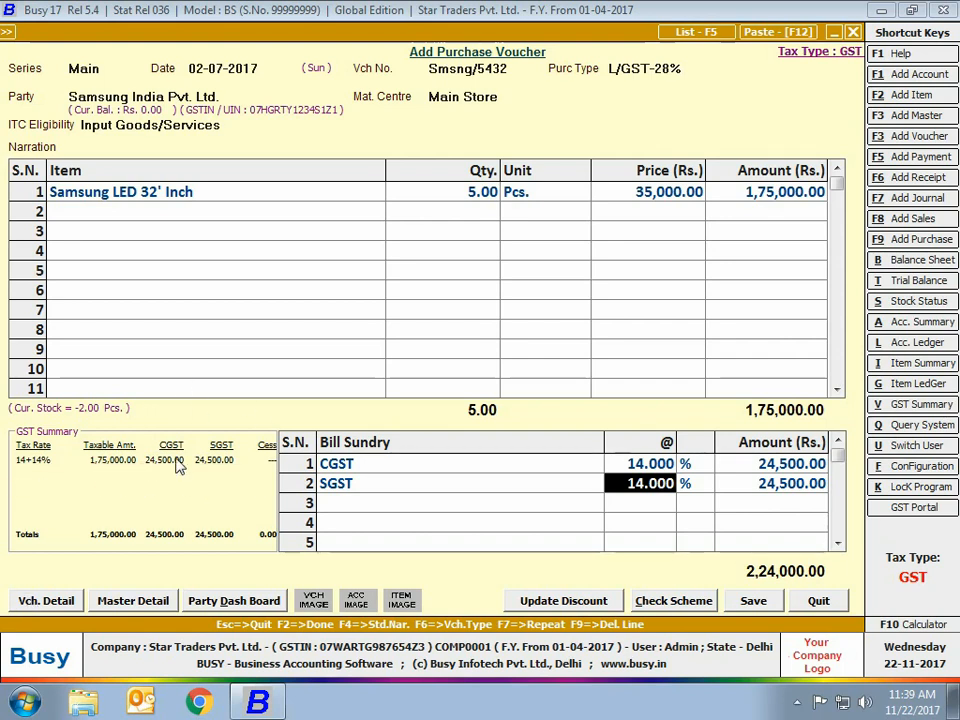
pyautogui.click(250, 474)
# Save the Samsung purchase voucher, entering Smsng/5432 as the purchase bill number in the GST reporting details
pyautogui.click(753, 600)
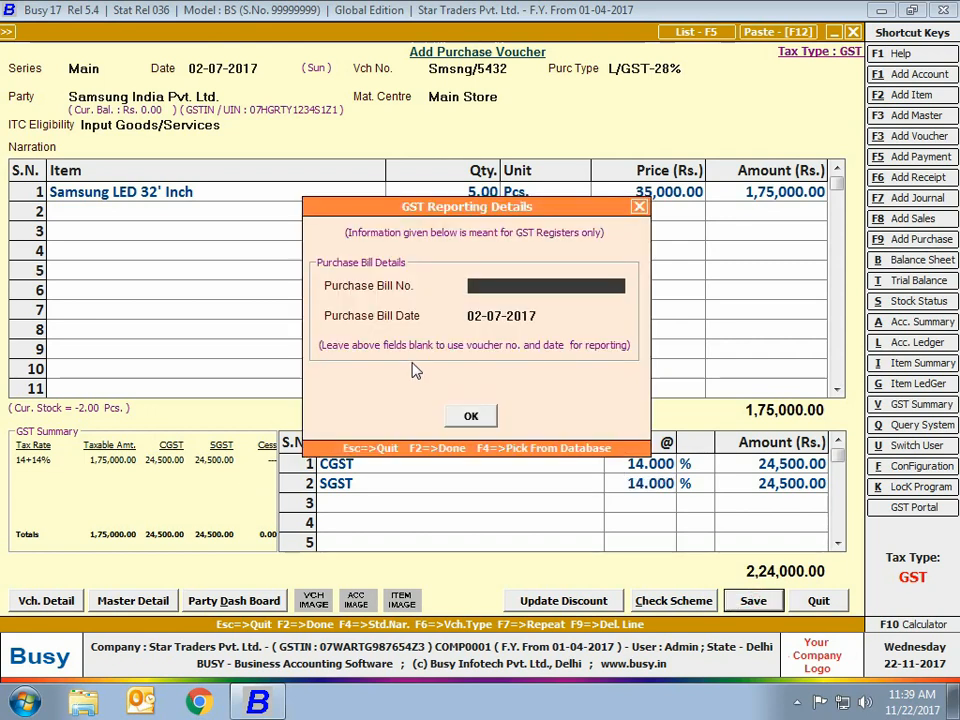
pyautogui.write('Smsng/5432')
pyautogui.press('Return')
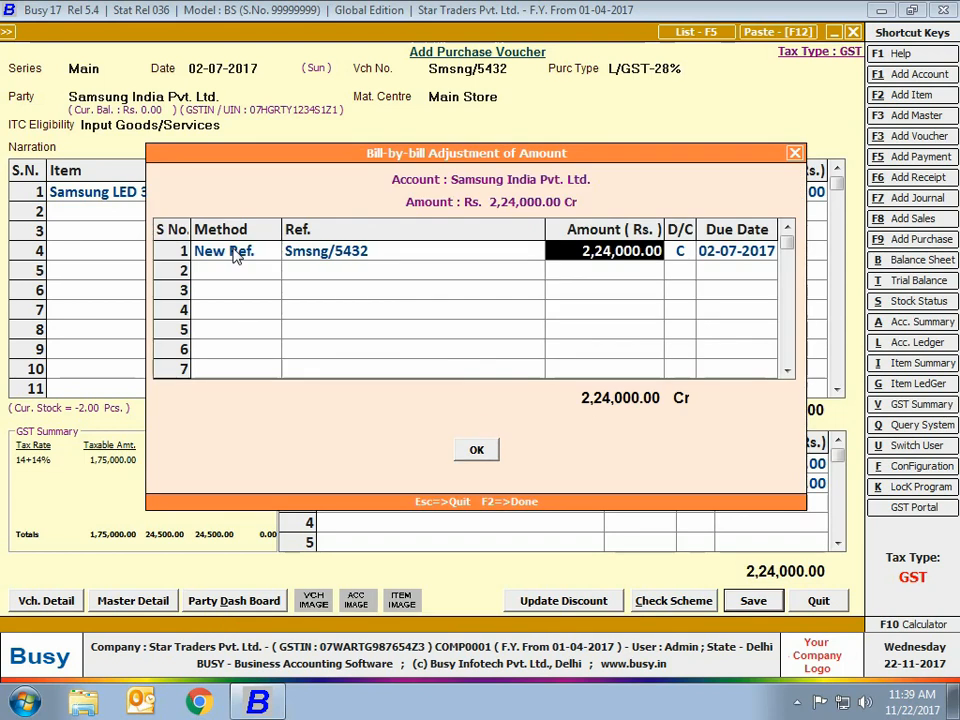
# Set the due date of the Smsng/5432 bill reference to 21-7, confirm the bill-by-bill adjustment and leave purchase entry
pyautogui.press('Return')
pyautogui.press('Return')
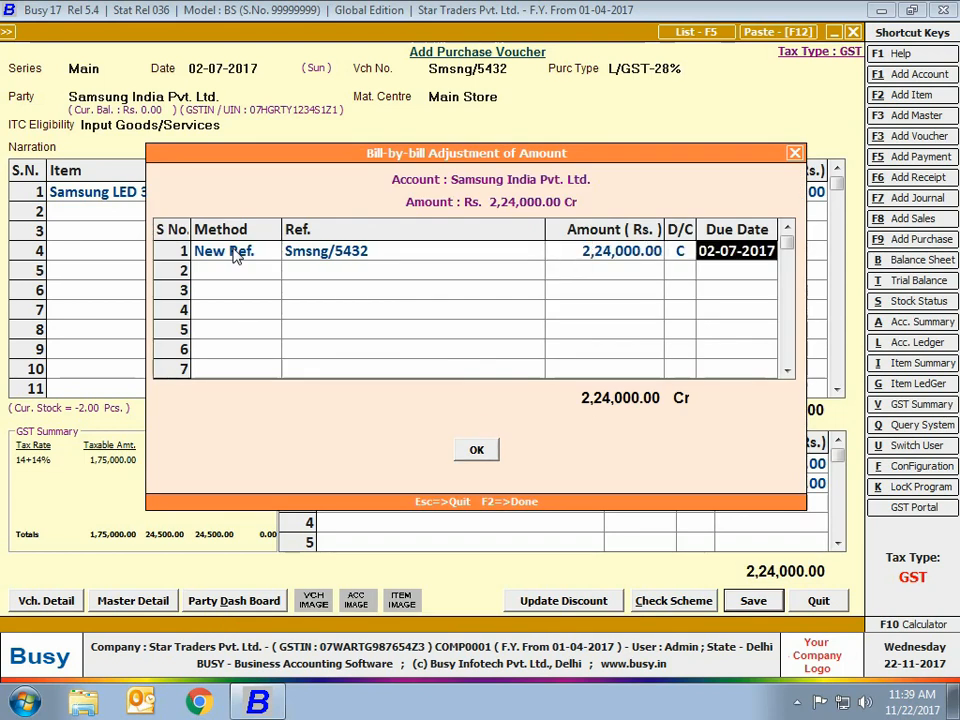
pyautogui.write('2')
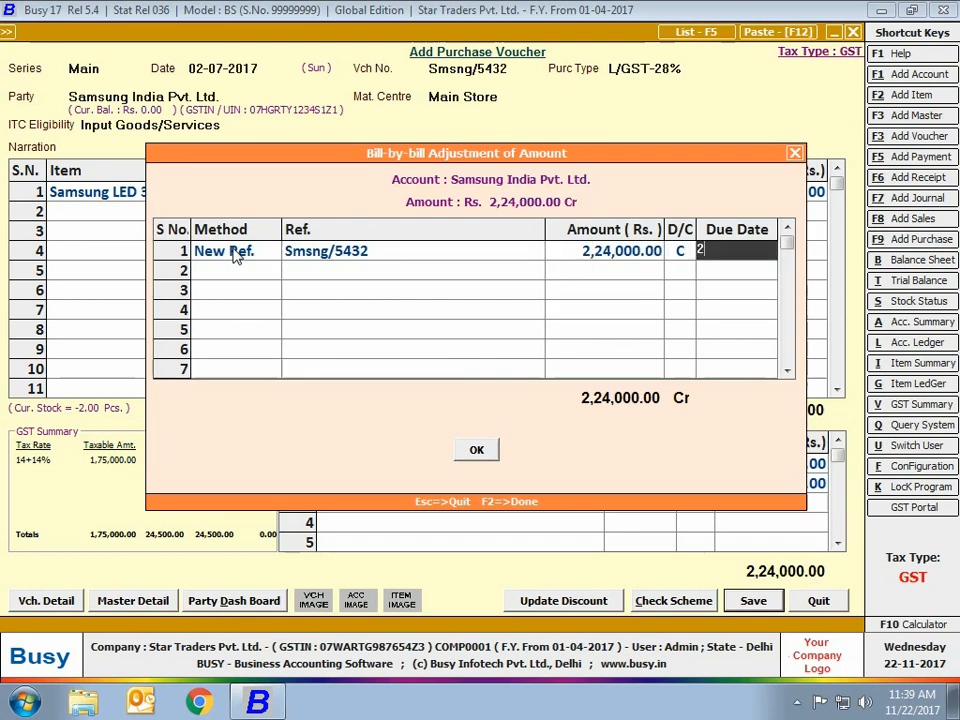
pyautogui.write('1-7')
pyautogui.click(476, 449)
pyautogui.press('Escape')
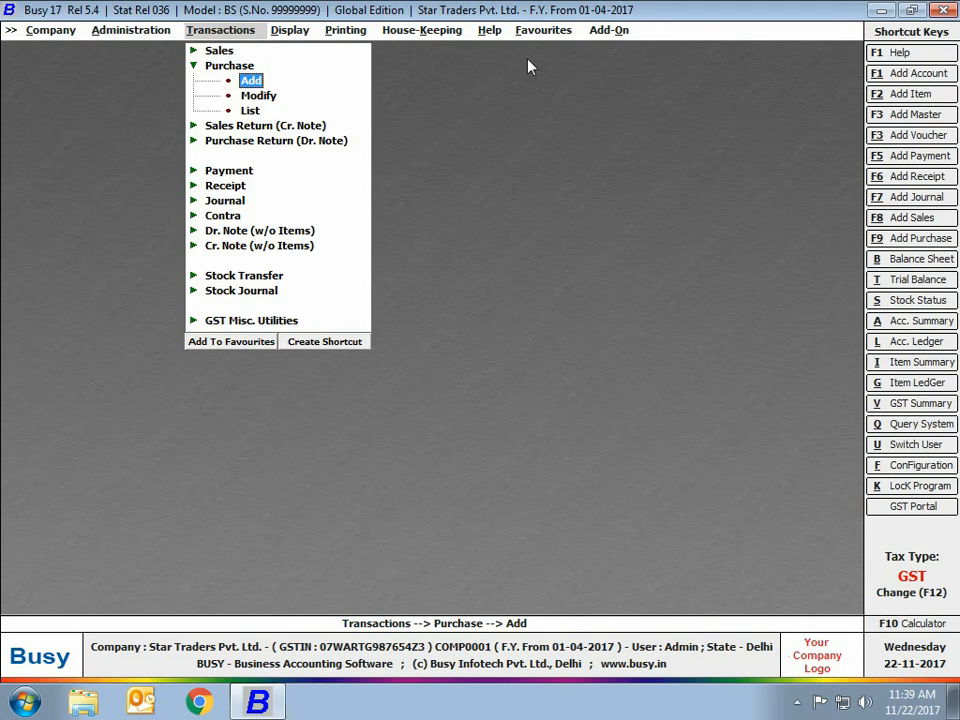
# Begin a sales voucher in the Main series dated 03-07-2017, keeping the same stock updation date and the automatic voucher number
pyautogui.press('Escape')
pyautogui.press('Up')
pyautogui.press('Return')
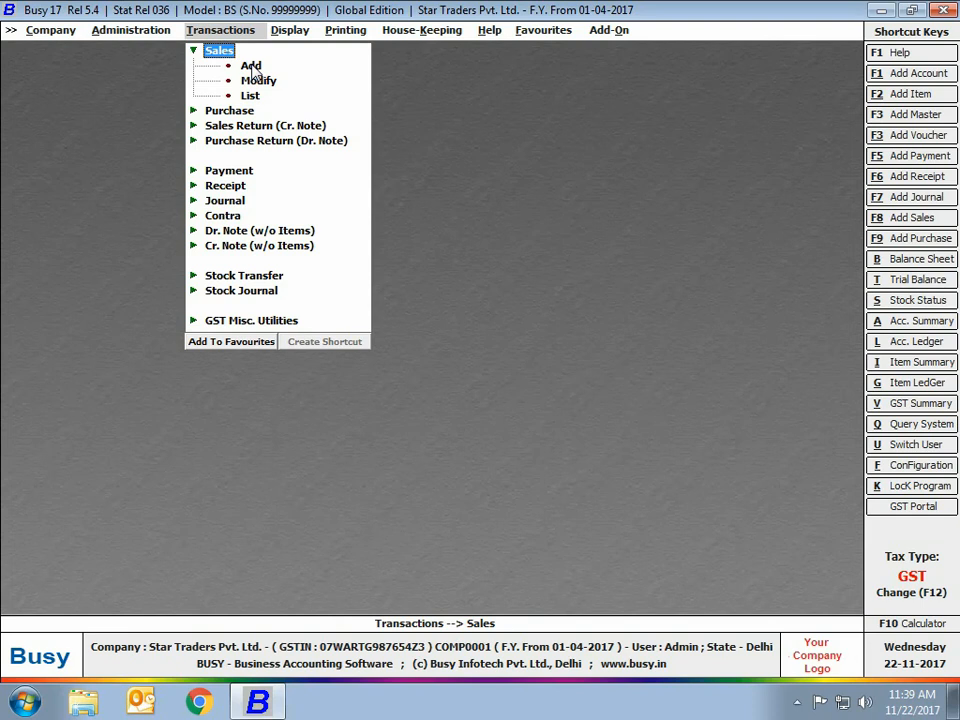
pyautogui.doubleClick(251, 67)
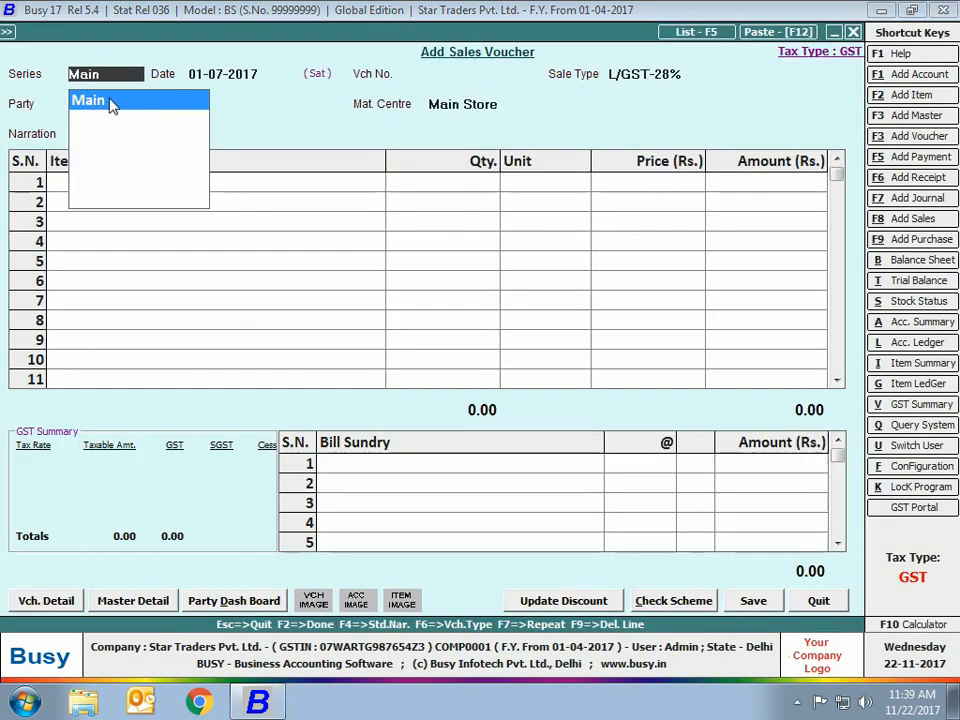
pyautogui.press('Return')
pyautogui.write('3')
pyautogui.press('Return')
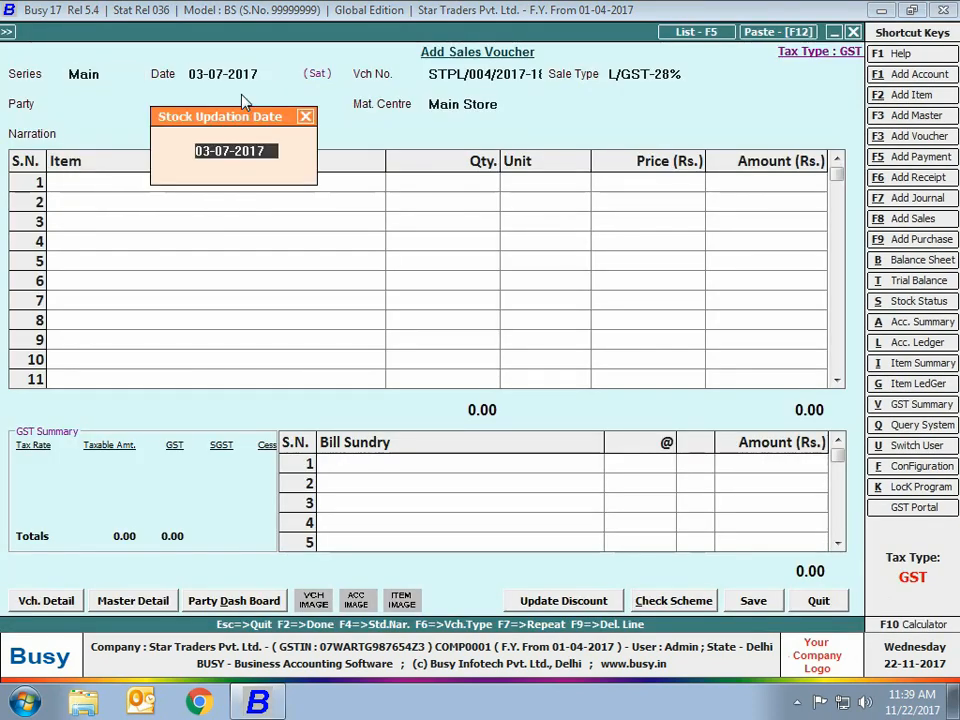
pyautogui.press('Return')
pyautogui.click(505, 74)
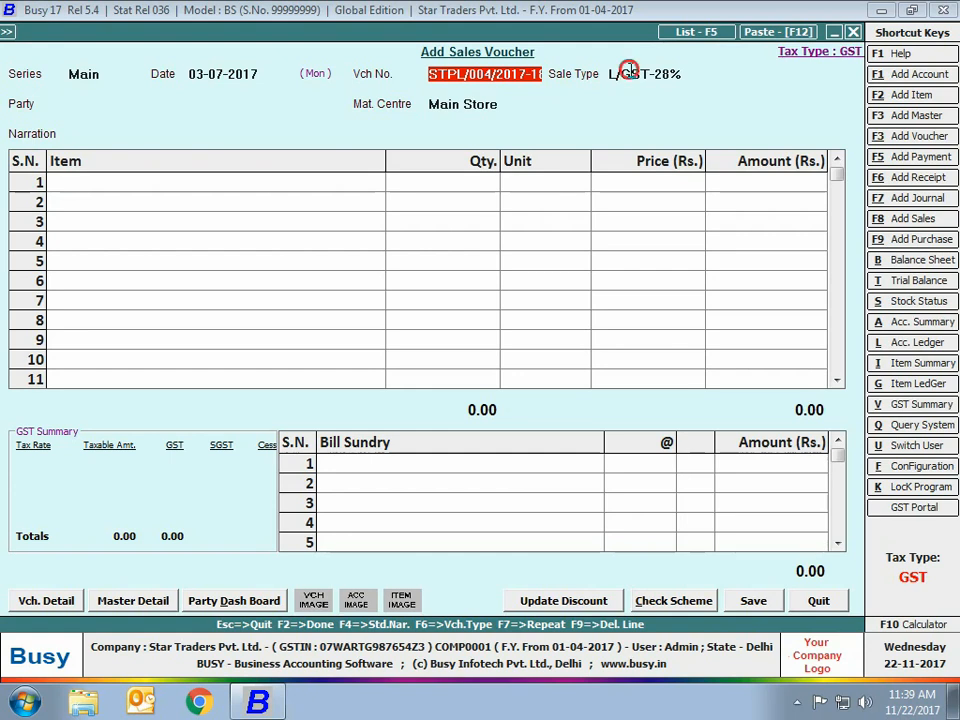
# Set the sale type to L/GST-ItemWise and the party to Arshia Enterprises, keeping Main Store as the material centre
pyautogui.click(628, 70)
pyautogui.press('Down')
pyautogui.press('Down')
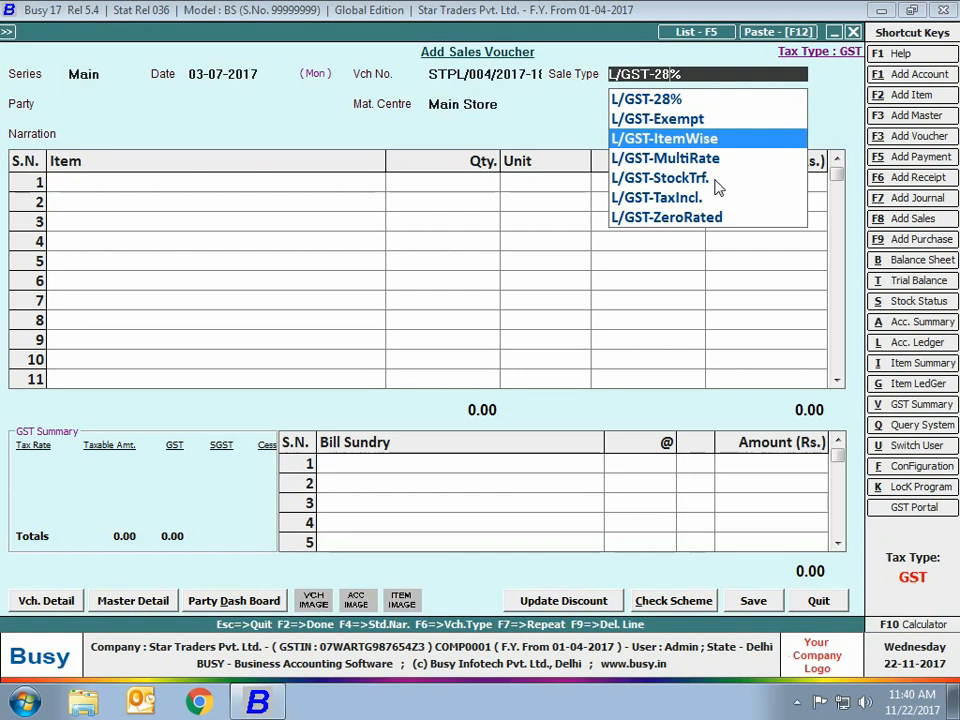
pyautogui.press('Return')
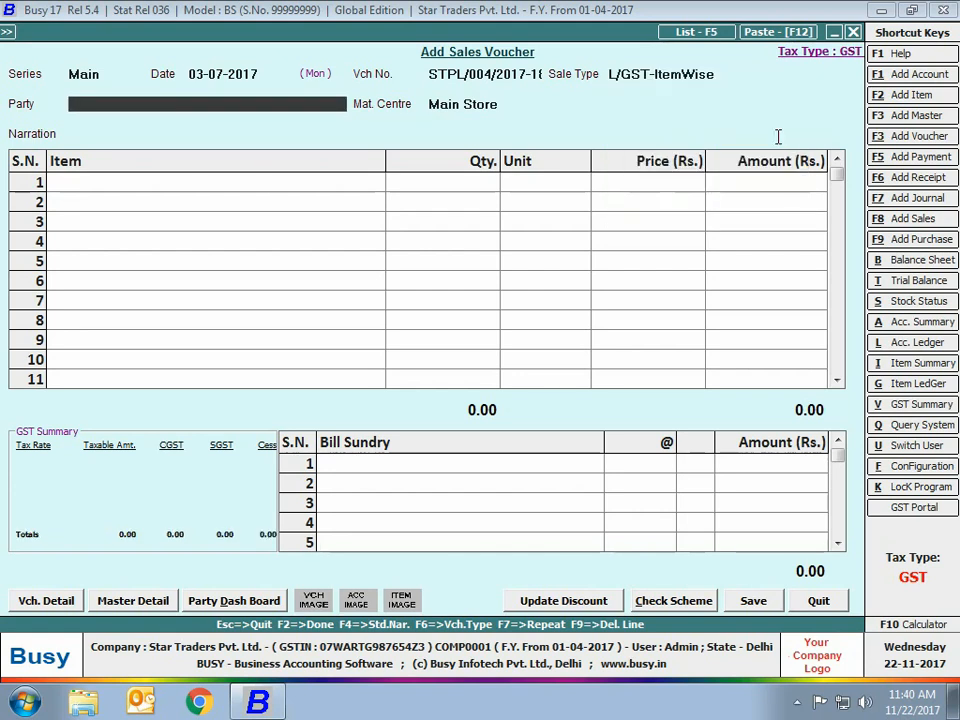
pyautogui.write('ars')
pyautogui.press('Return')
pyautogui.press('Return')
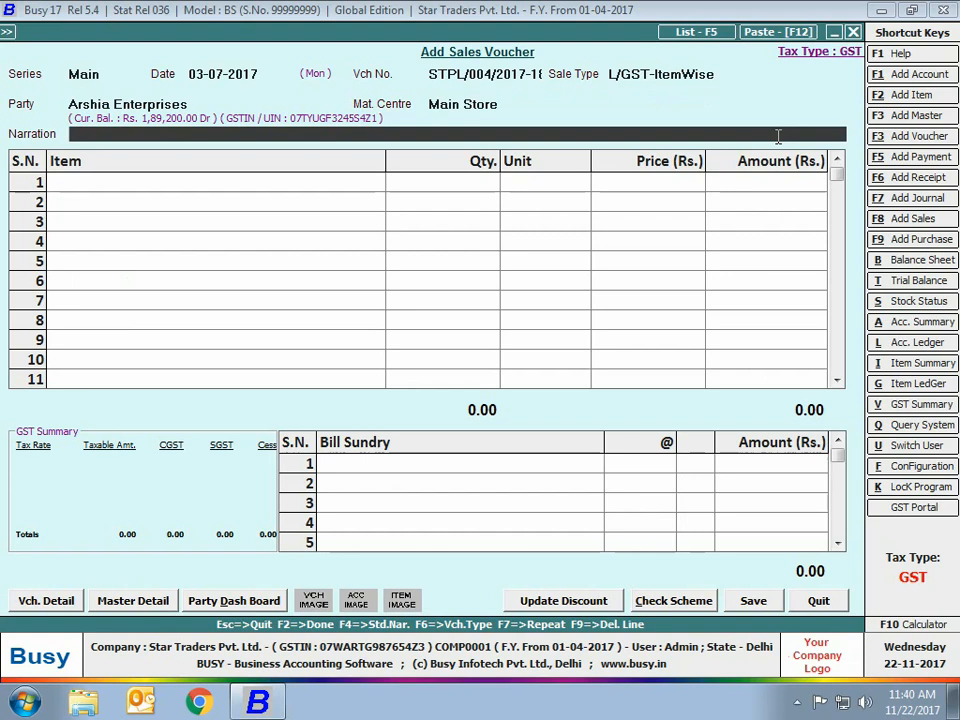
# Enter 1 Pcs. of Sony Bravia LED 32' Inch at Rs. 43,500 on the first item line and accept its item-wise GST
pyautogui.press('Return')
pyautogui.write('son')
pyautogui.press('Return')
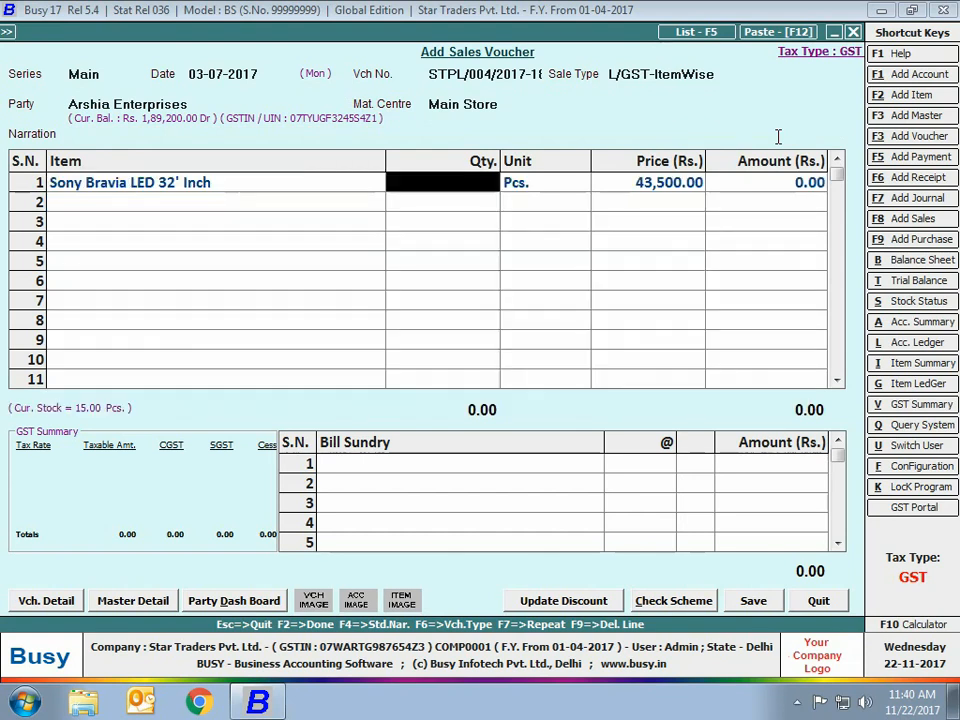
pyautogui.write('1')
pyautogui.press('Return')
pyautogui.press('Return')
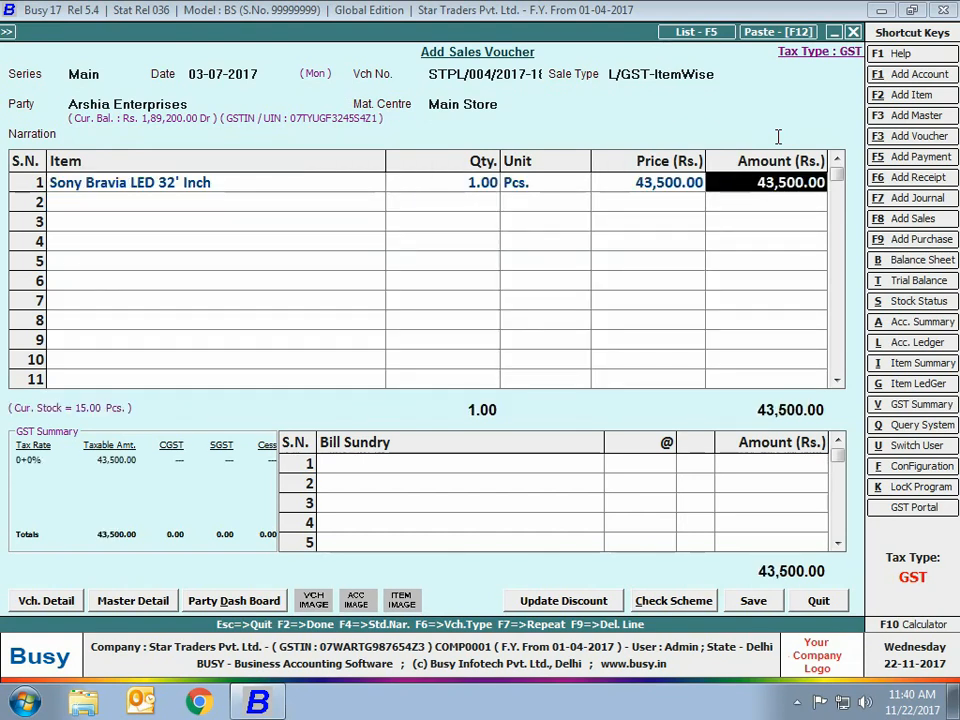
pyautogui.press('Return')
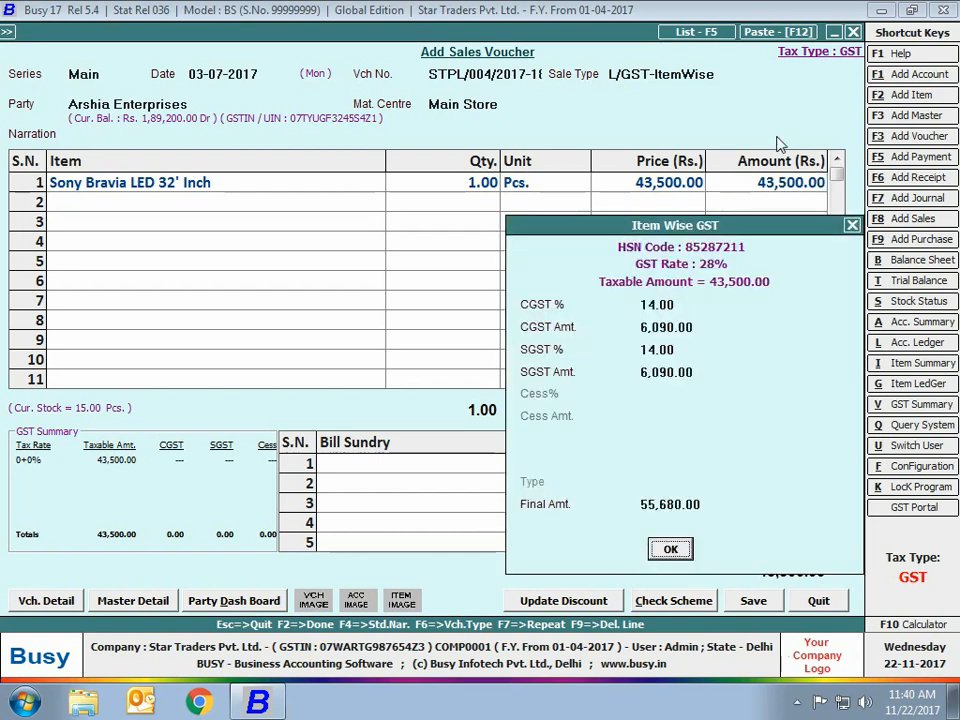
pyautogui.click(651, 270)
pyautogui.click(669, 549)
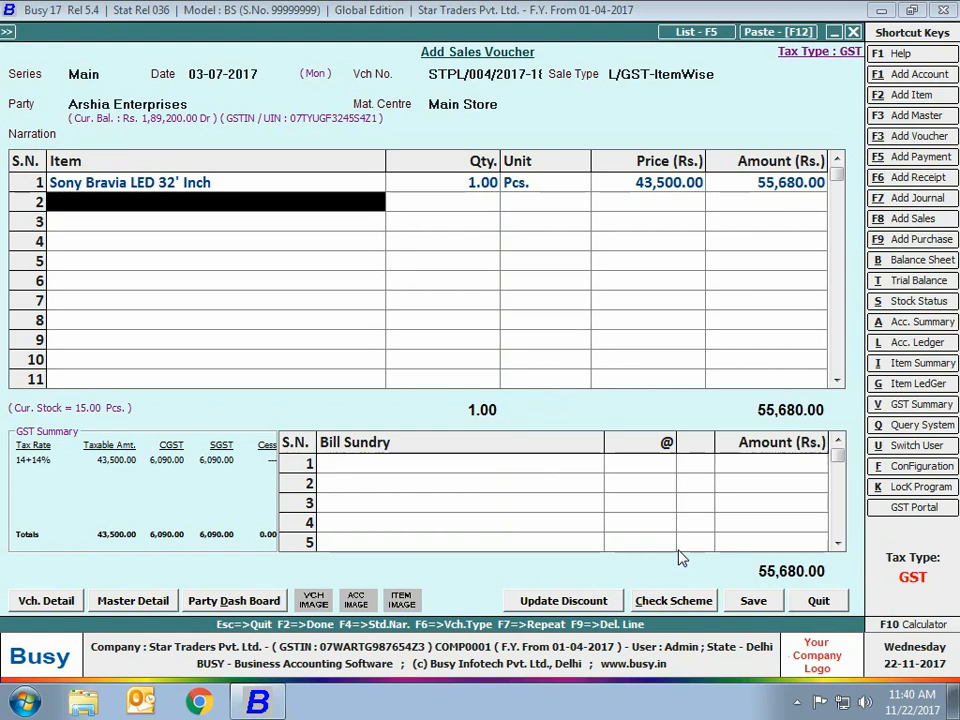
# Enter 1 Pcs. of Glen Gas Stove Burners at Rs. 4,000 on the second item line and accept its item-wise GST
pyautogui.write('gl')
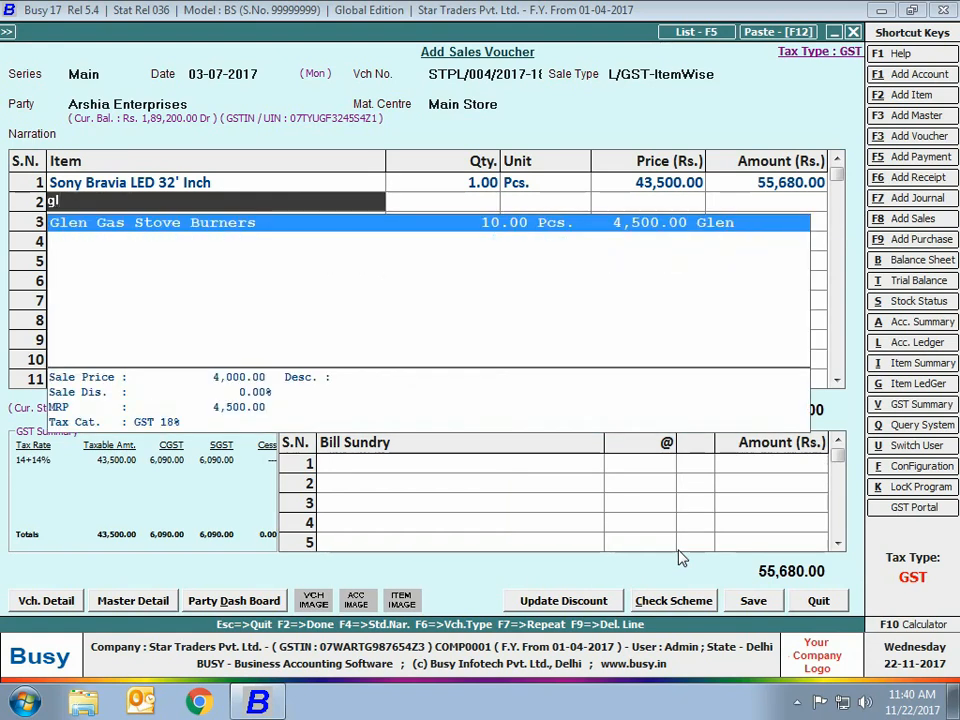
pyautogui.press('Return')
pyautogui.write('1')
pyautogui.press('Return')
pyautogui.press('Return')
pyautogui.press('Return')
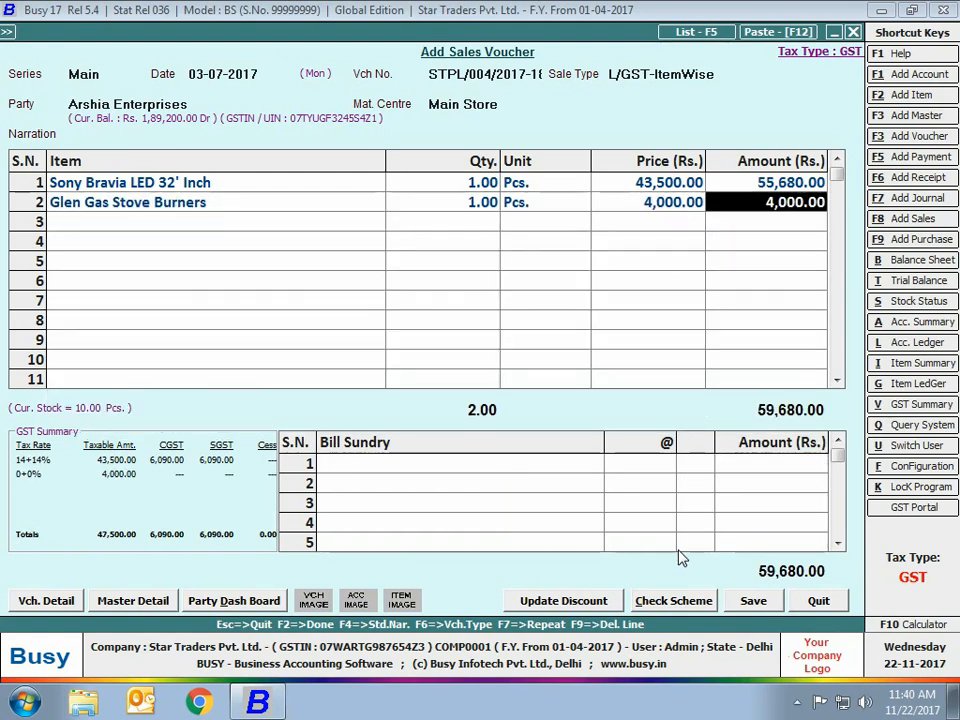
pyautogui.press('Return')
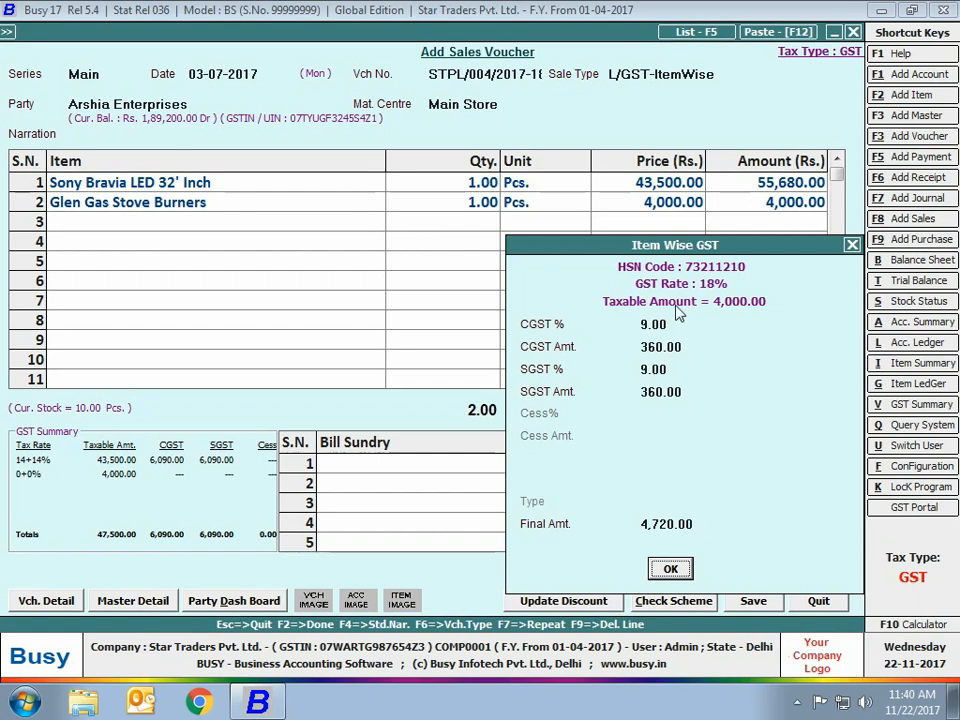
pyautogui.click(676, 569)
# Examine the tax category and HSN code in the item masters of Sony Bravia LED 32' Inch and Glen Gas Stove Burners
pyautogui.click(94, 184)
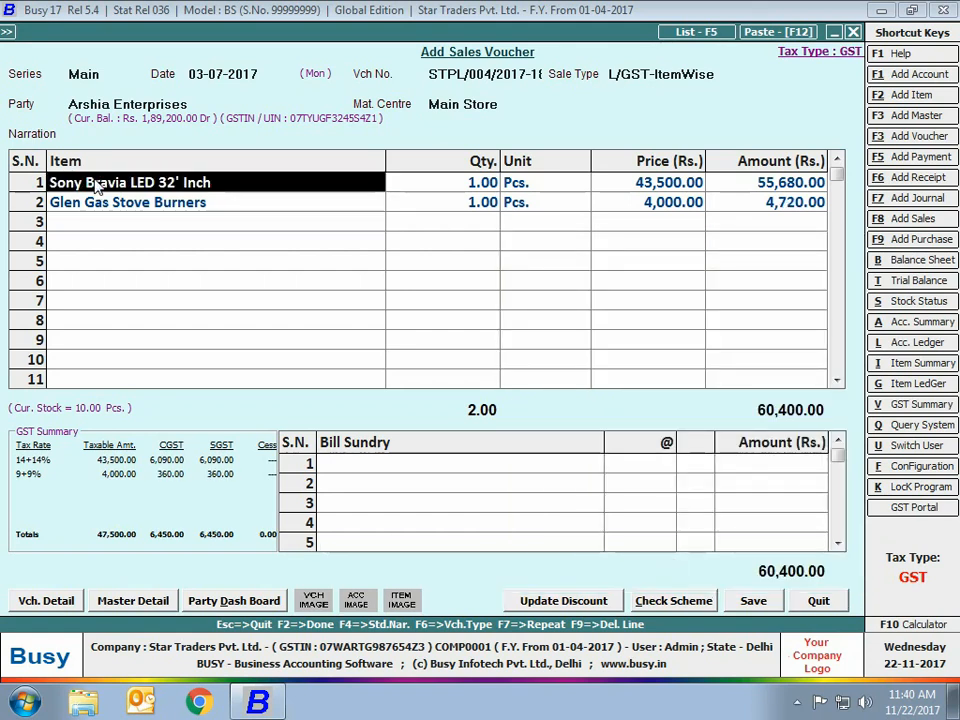
pyautogui.hotkey('ctrl', 'Return')
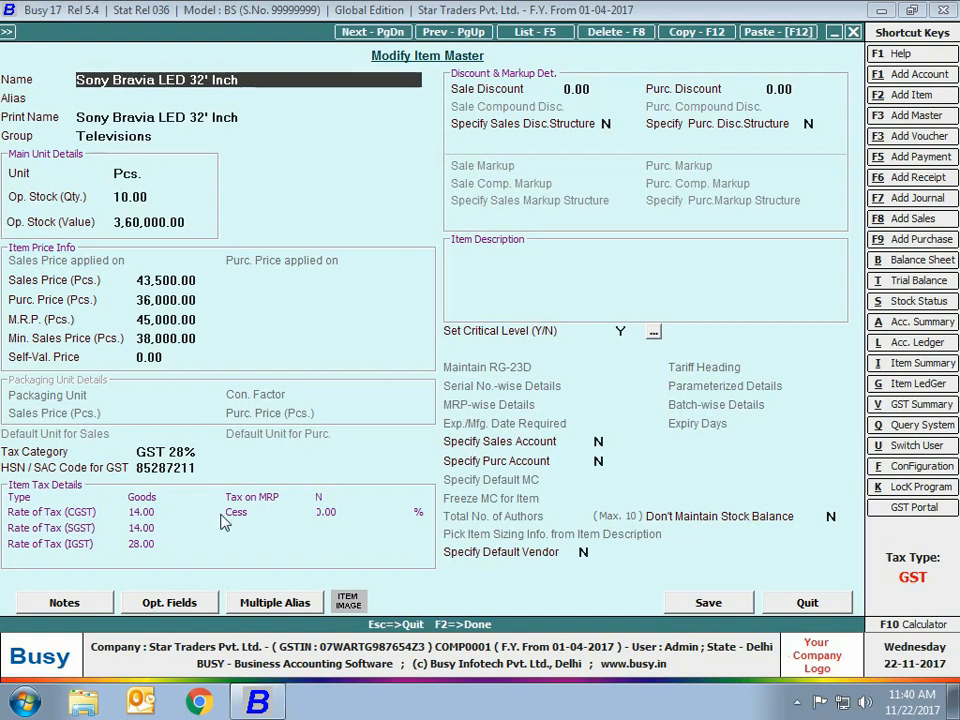
pyautogui.click(814, 602)
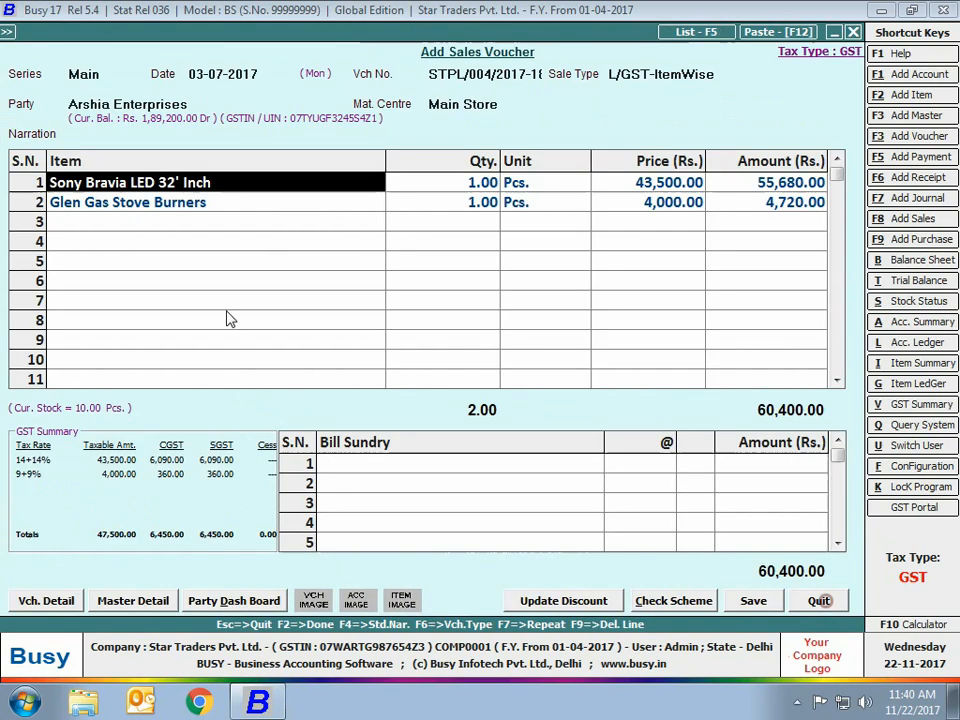
pyautogui.click(173, 199)
pyautogui.doubleClick(173, 199)
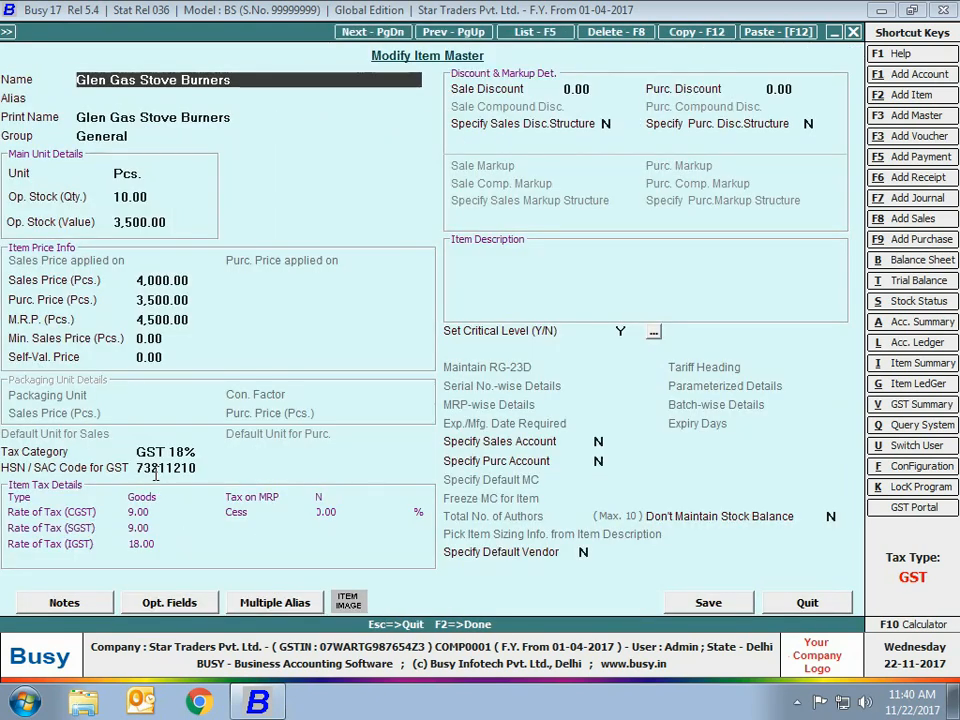
pyautogui.click(800, 600)
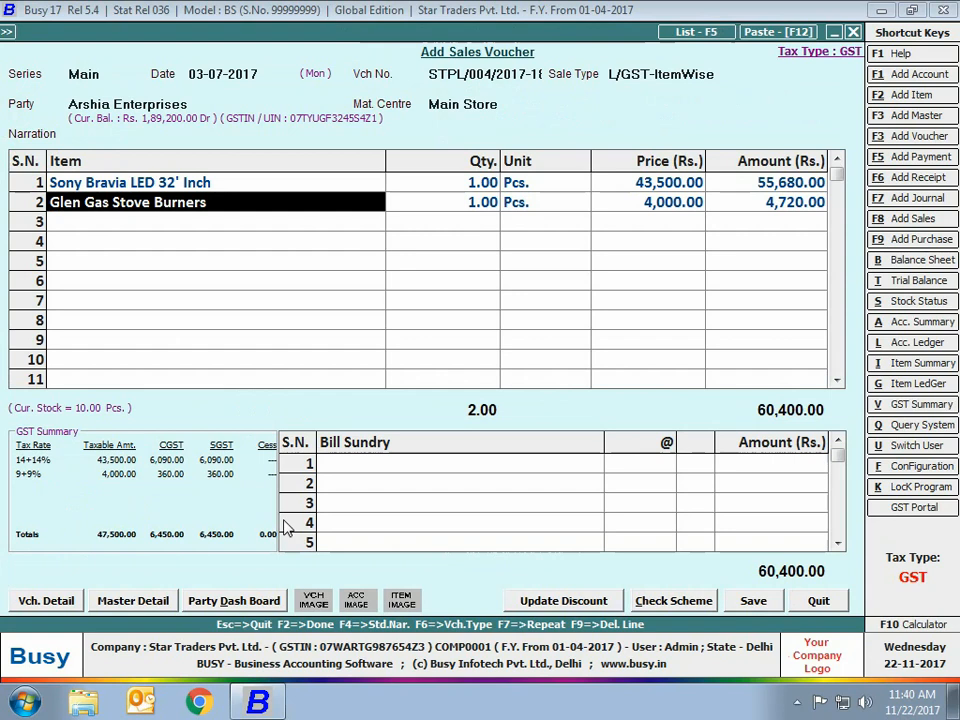
# Save the sales voucher without bill sundries and confirm the bill-by-bill adjustment with a new reference due 02-08-2017
pyautogui.click(350, 470)
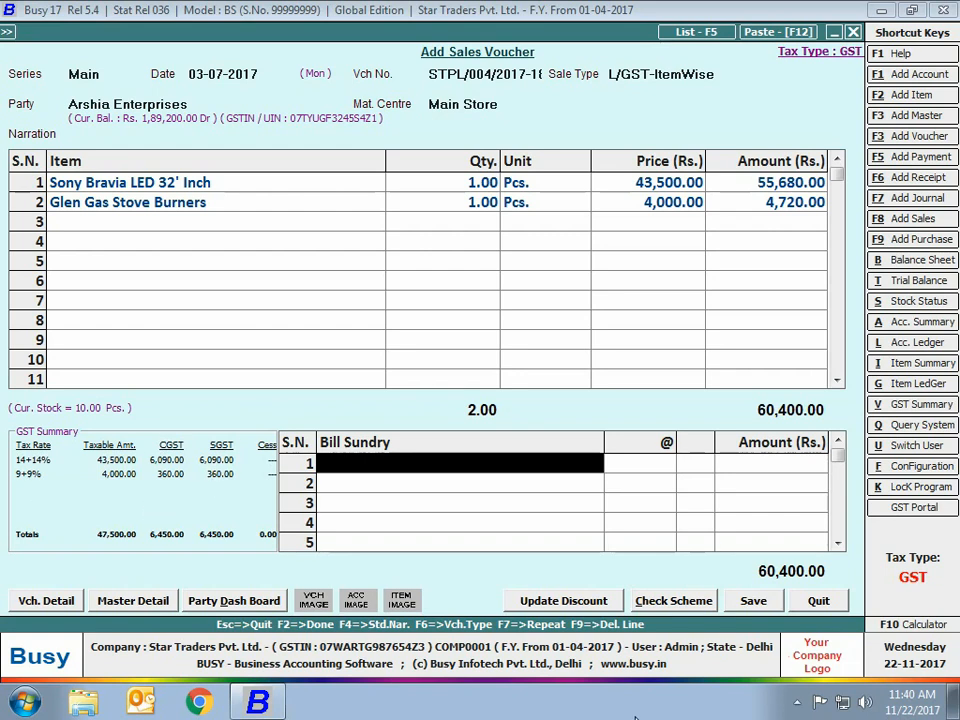
pyautogui.click(755, 603)
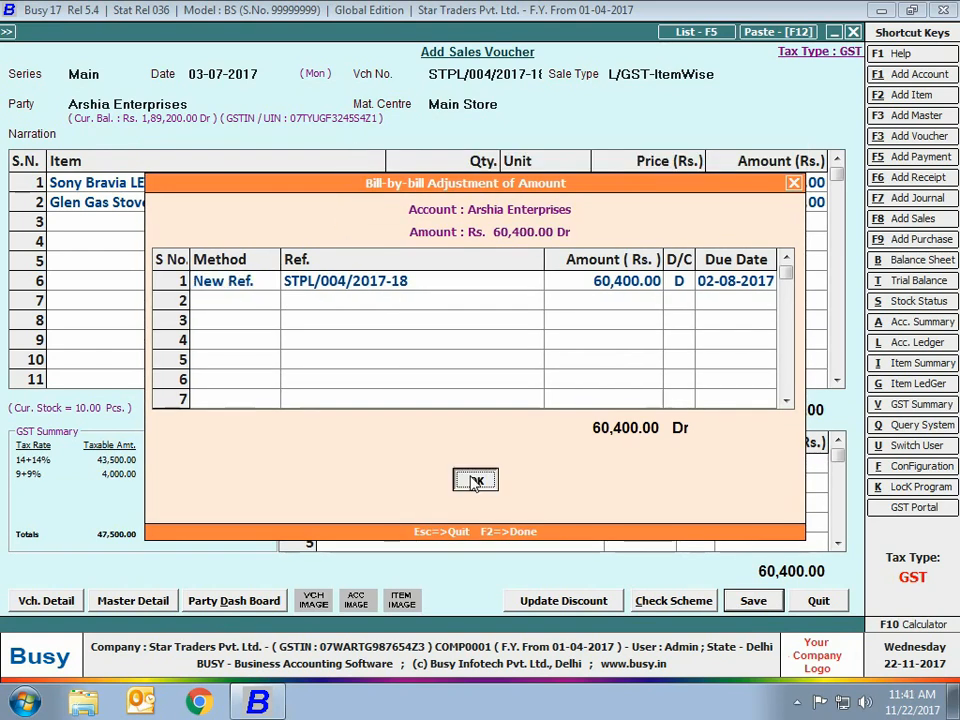
pyautogui.click(473, 479)
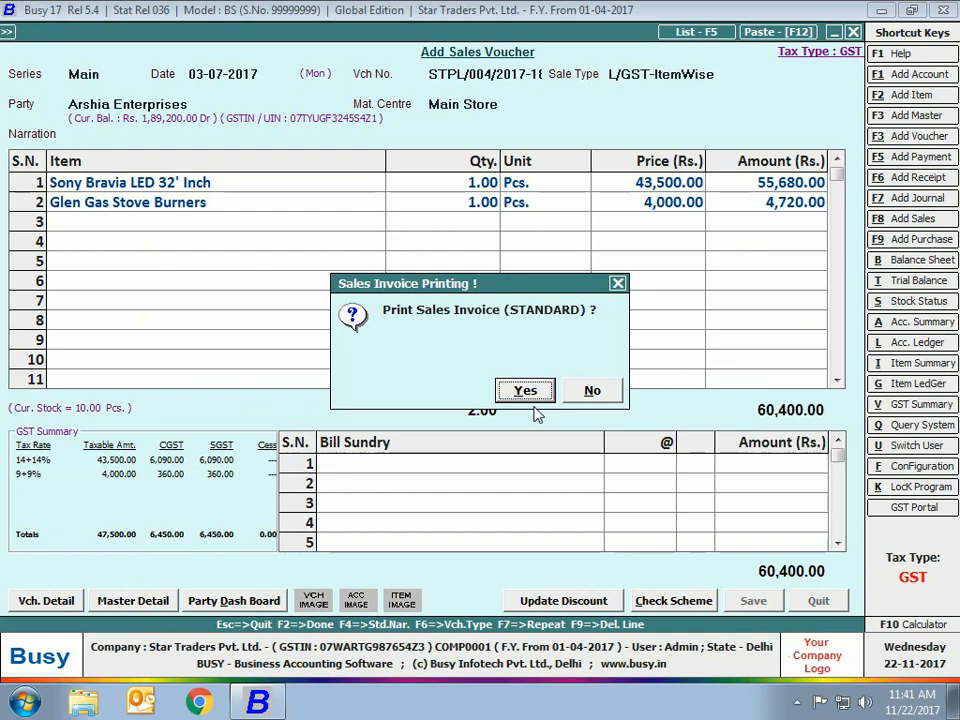
# Request a preview of one copy of the sales invoice in STANDARD format and open that format's configuration
pyautogui.click(527, 393)
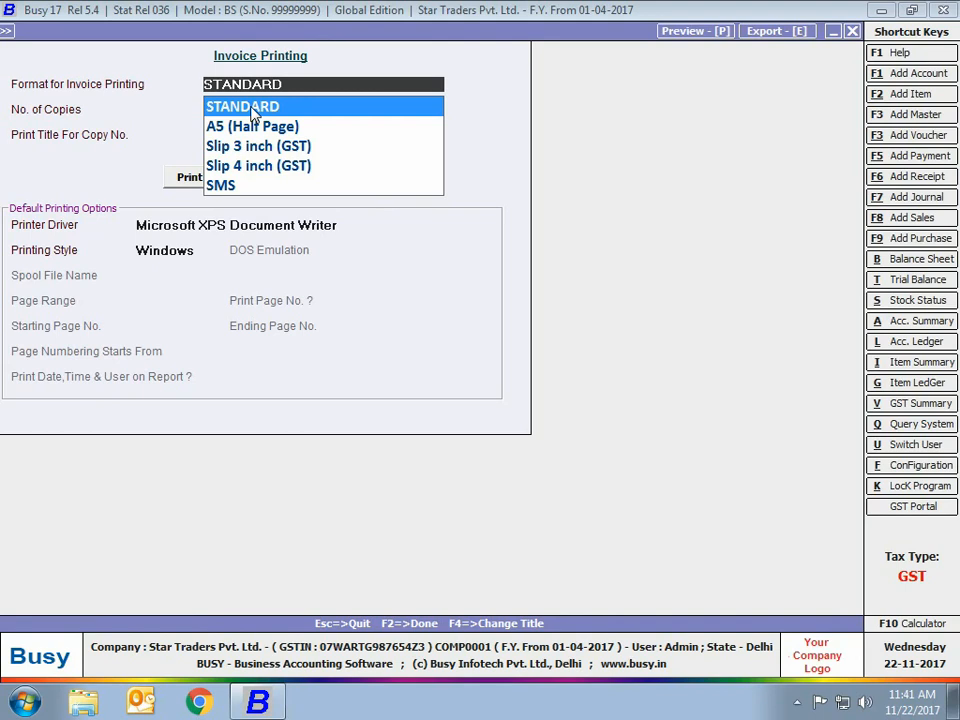
pyautogui.press('Return')
pyautogui.press('Return')
pyautogui.press('Return')
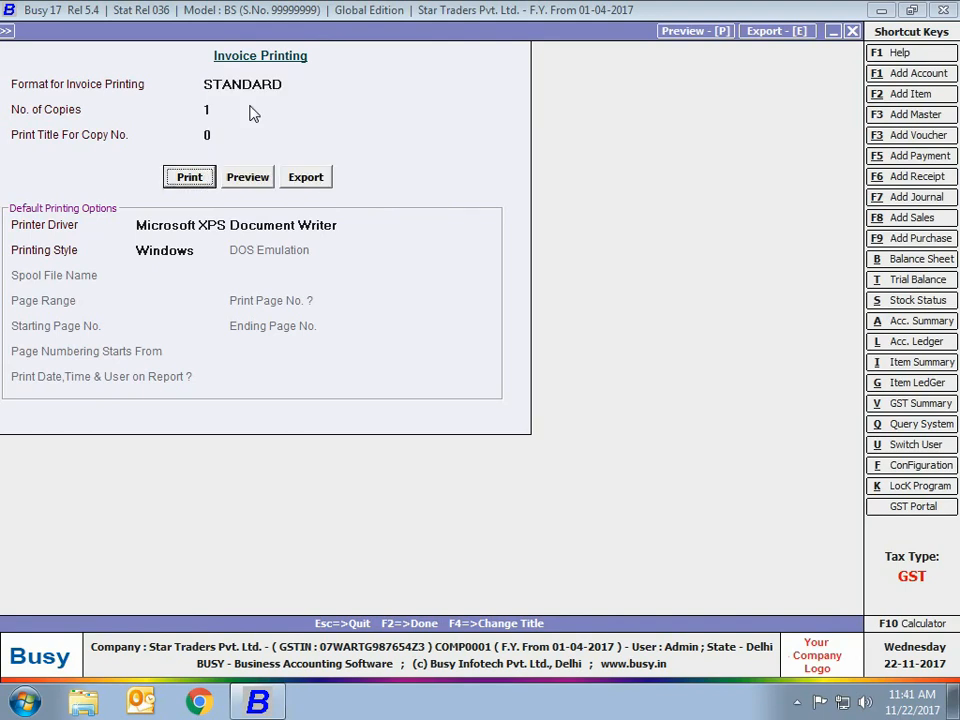
pyautogui.press('Tab')
pyautogui.press('Return')
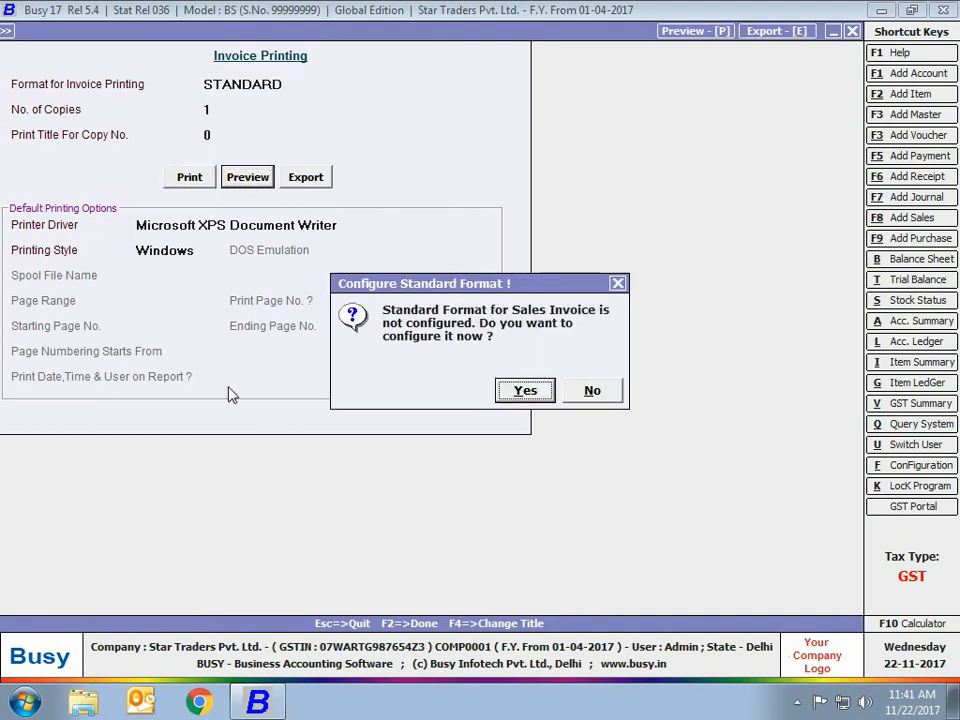
pyautogui.click(535, 392)
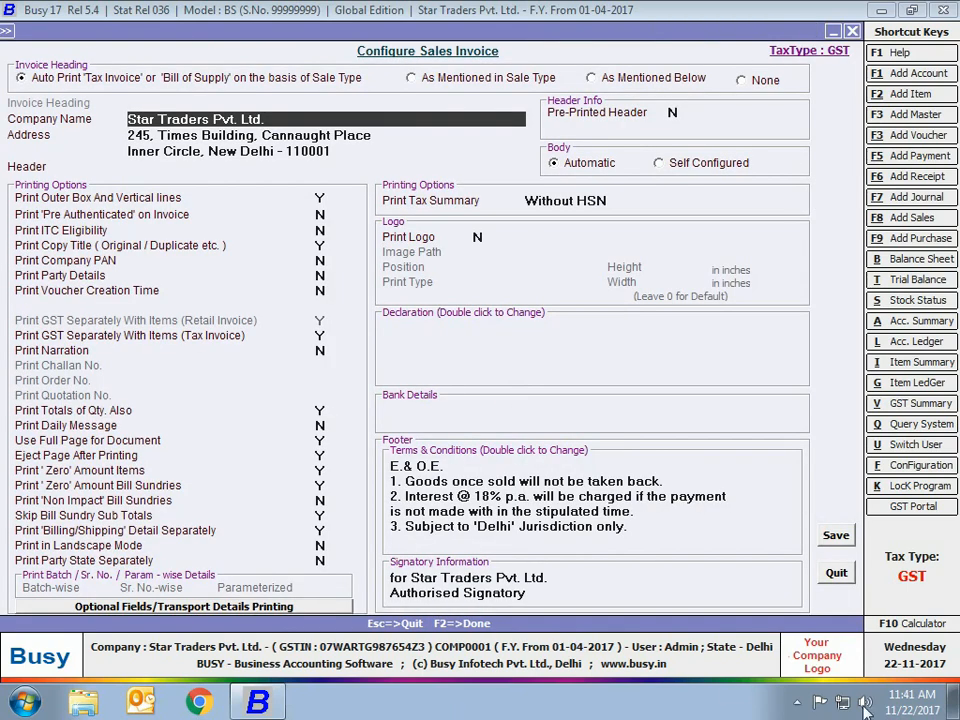
# Save the STANDARD invoice configuration and review the Arshia Enterprises tax invoice preview, including item-wise CGST/SGST and the tax summary
pyautogui.click(836, 537)
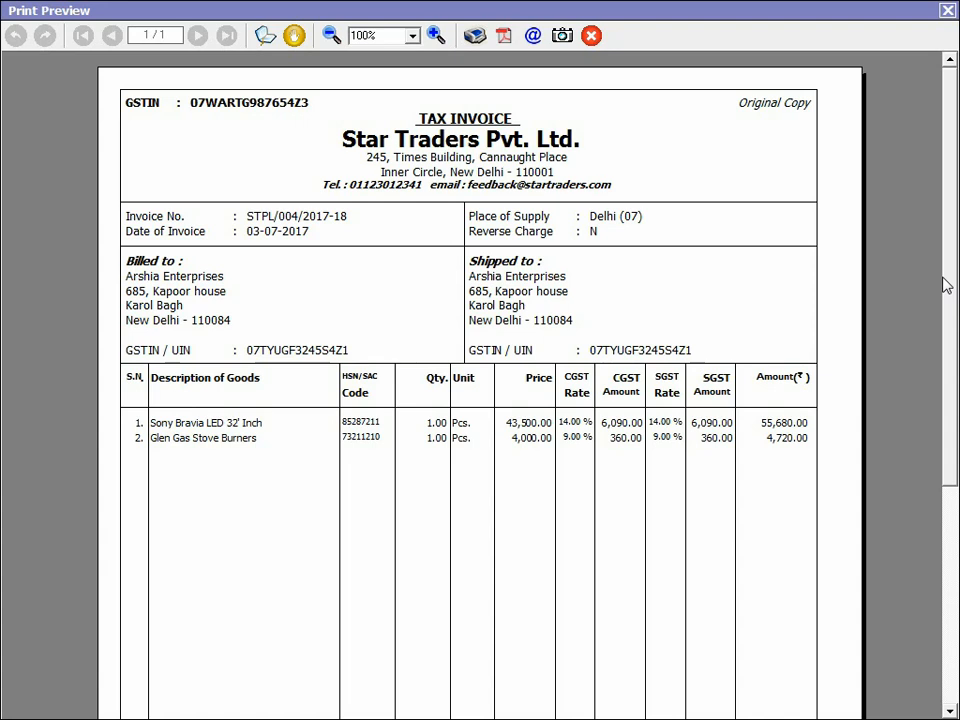
pyautogui.moveTo(945, 286); pyautogui.dragTo(952, 445)
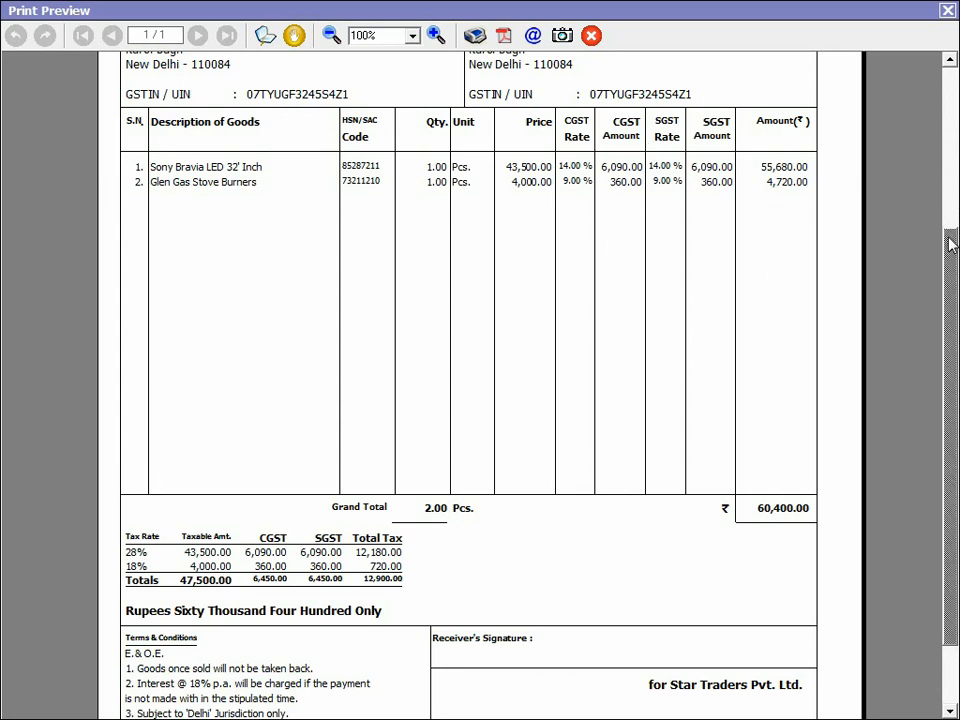
pyautogui.moveTo(949, 240); pyautogui.dragTo(957, 350)
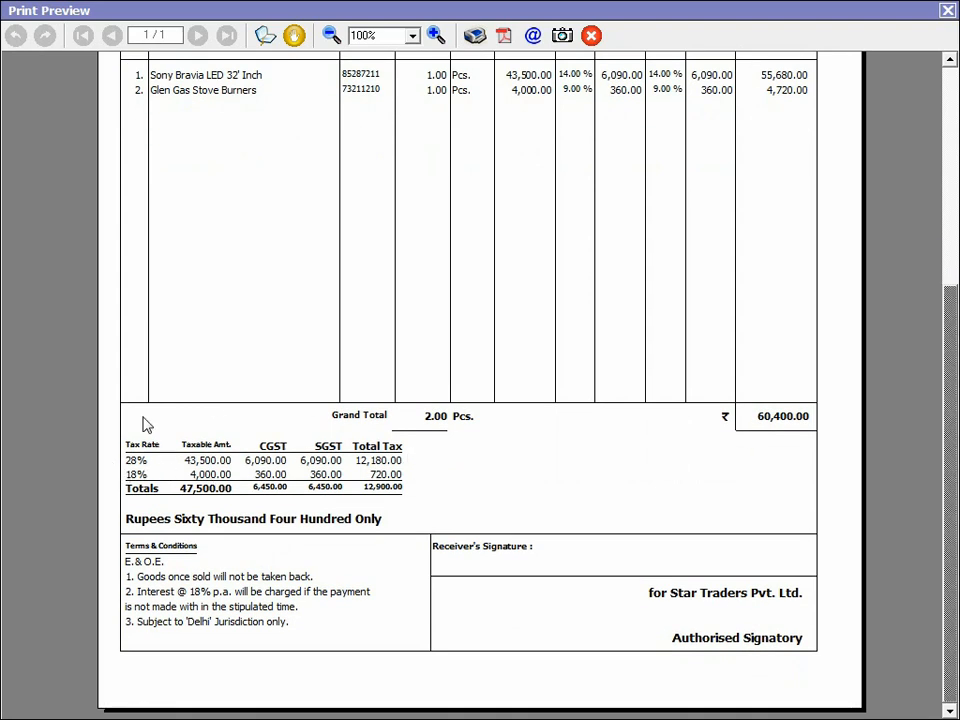
pyautogui.scroll(3, 950, 420)
pyautogui.scroll(3, 950, 420)
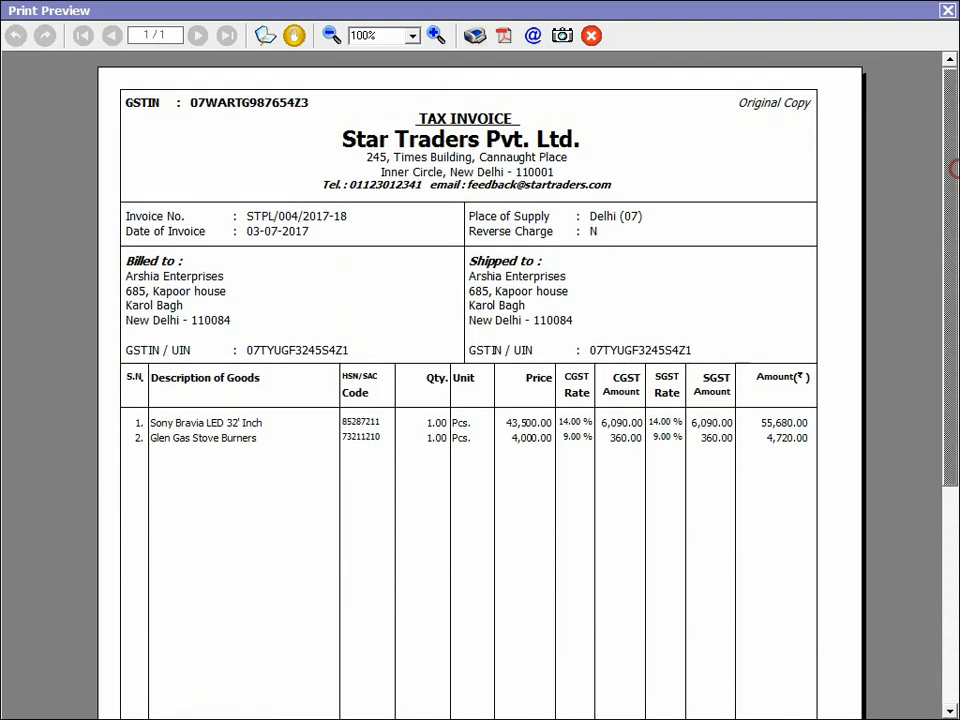
pyautogui.press('Escape')
# Start a new sales voucher dated 03-07-2017, keeping that stock updation date, with sale type I/GST-MultiRate
pyautogui.press('Return')
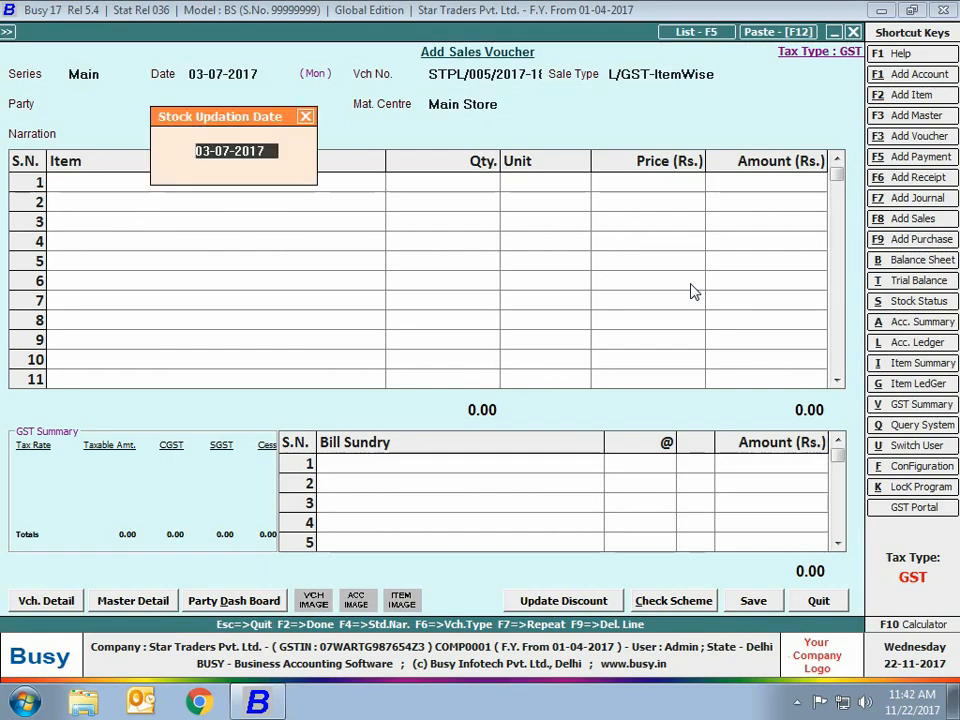
pyautogui.press('Return')
pyautogui.write('igt')
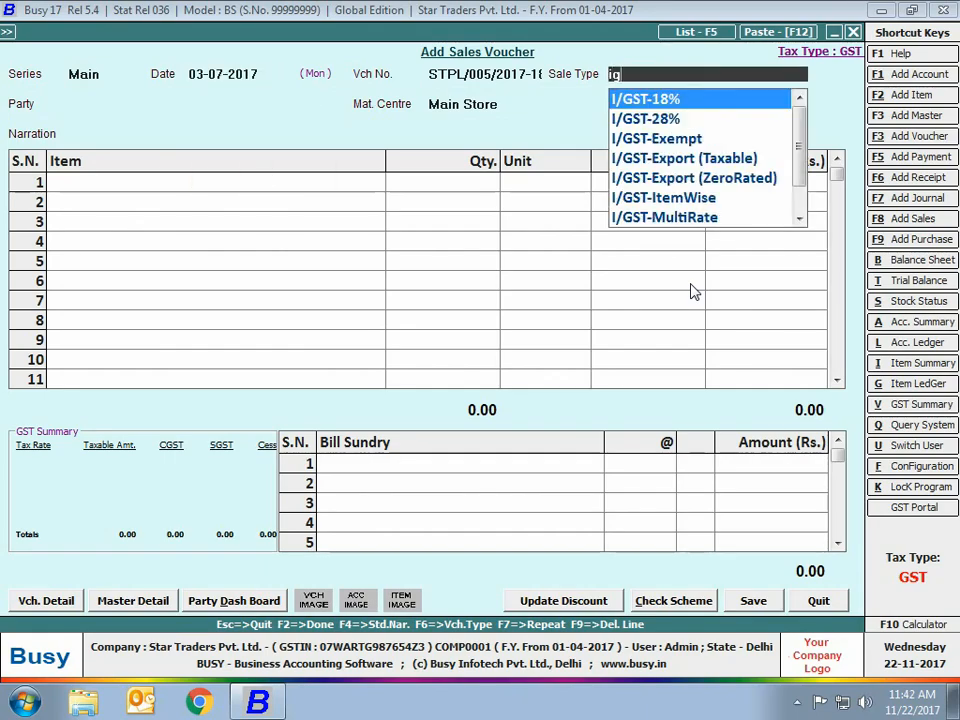
pyautogui.press('Down')
pyautogui.press('Down')
pyautogui.press('Down')
pyautogui.press('Down')
pyautogui.press('Down')
pyautogui.press('Down')
pyautogui.press('Down')
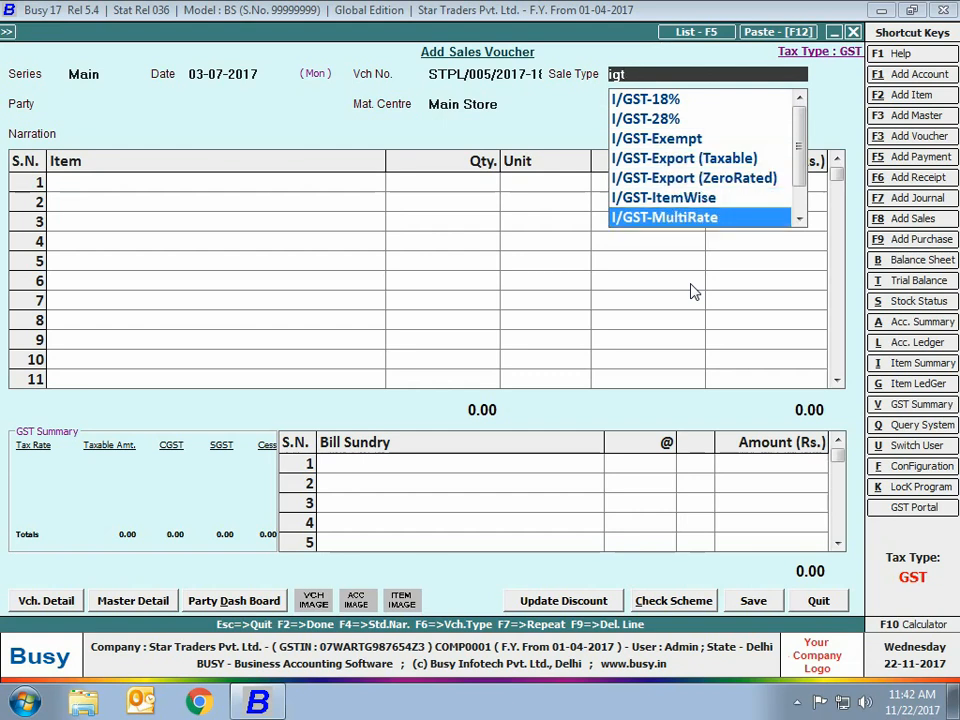
pyautogui.press('Up')
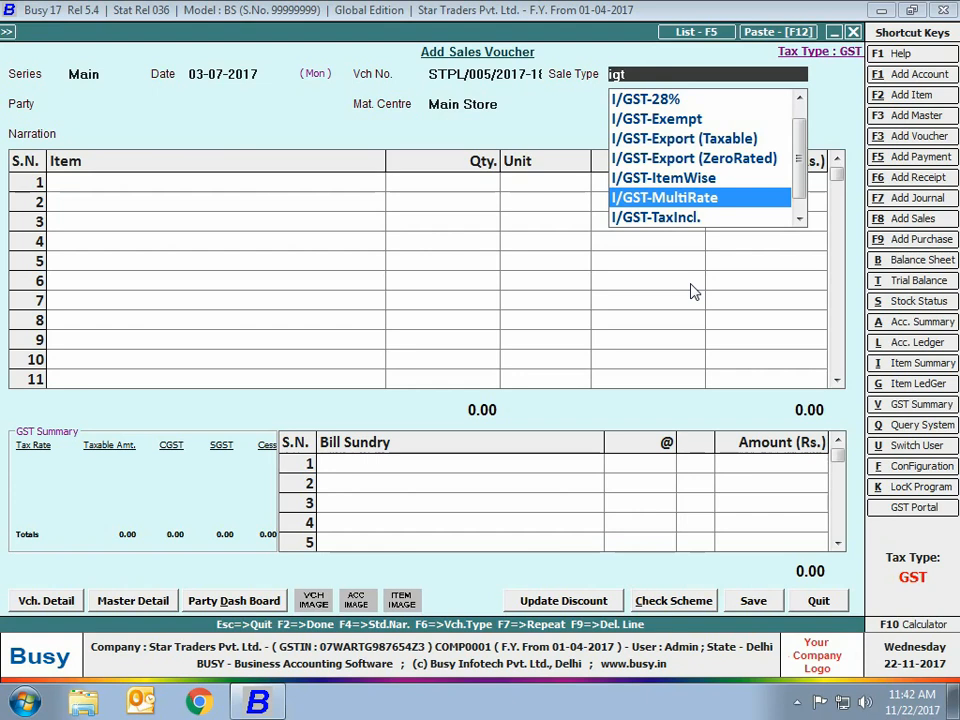
pyautogui.press('Return')
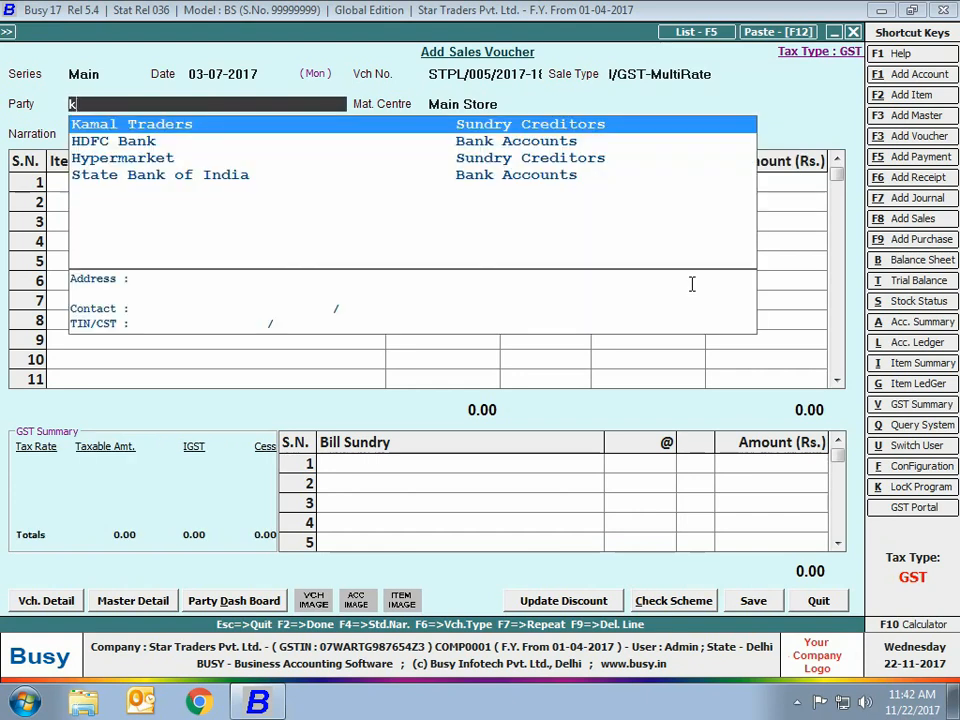
# Set Kamal Traders as the party, keep Main Store as the material centre and leave the narration blank
pyautogui.press('Return')
pyautogui.press('Return')
pyautogui.press('Return')
pyautogui.press('Return')
pyautogui.press('Return')
pyautogui.press('Return')
pyautogui.press('Return')
pyautogui.press('Return')
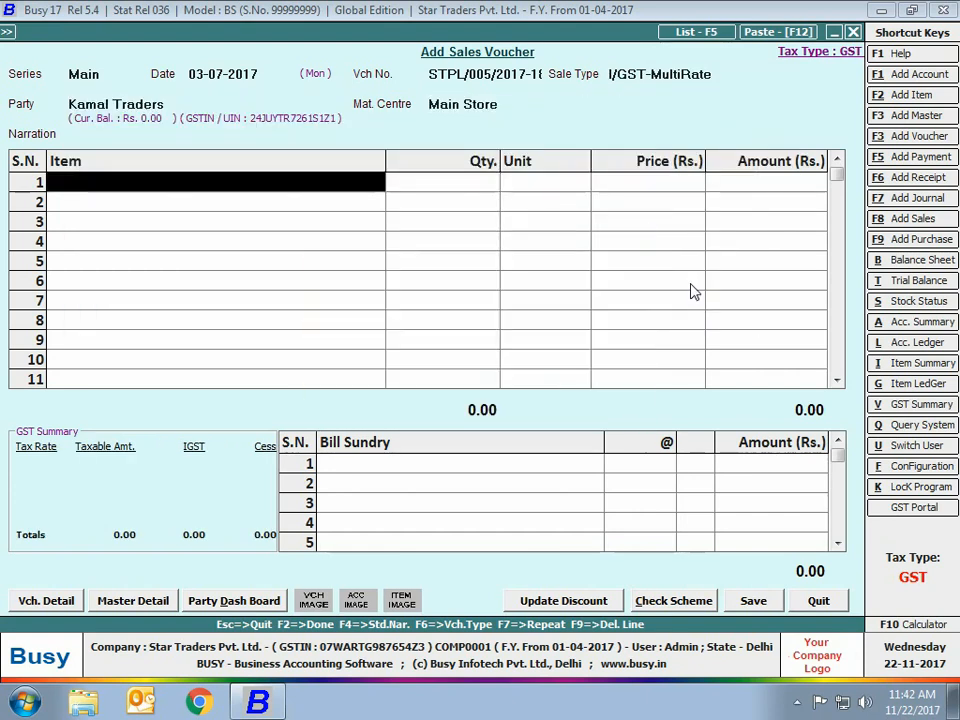
# Enter 1 Pcs. of Sony Bravia LED 32' Inch at Rs. 43,500 on the first item line
pyautogui.write('so')
pyautogui.press('Return')
pyautogui.write('1')
pyautogui.press('Return')
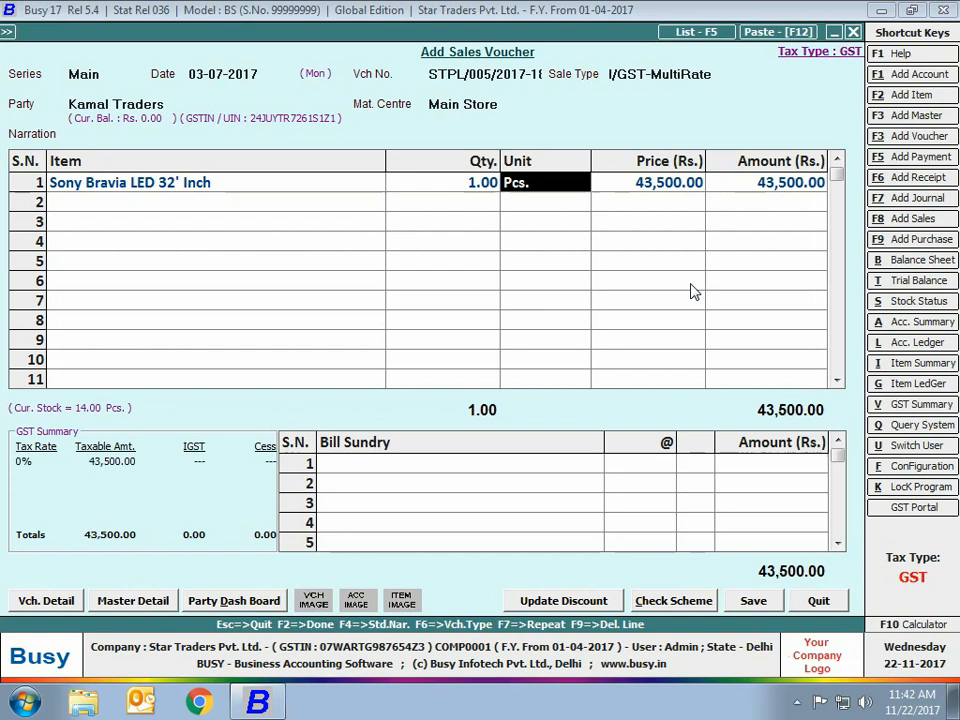
pyautogui.press('Return')
pyautogui.press('Return')
pyautogui.press('Return')
# Add 1 Pcs. of Glen Gas Stove Burners at Rs. 4,000 on the second line and finish the item list
pyautogui.write('gl')
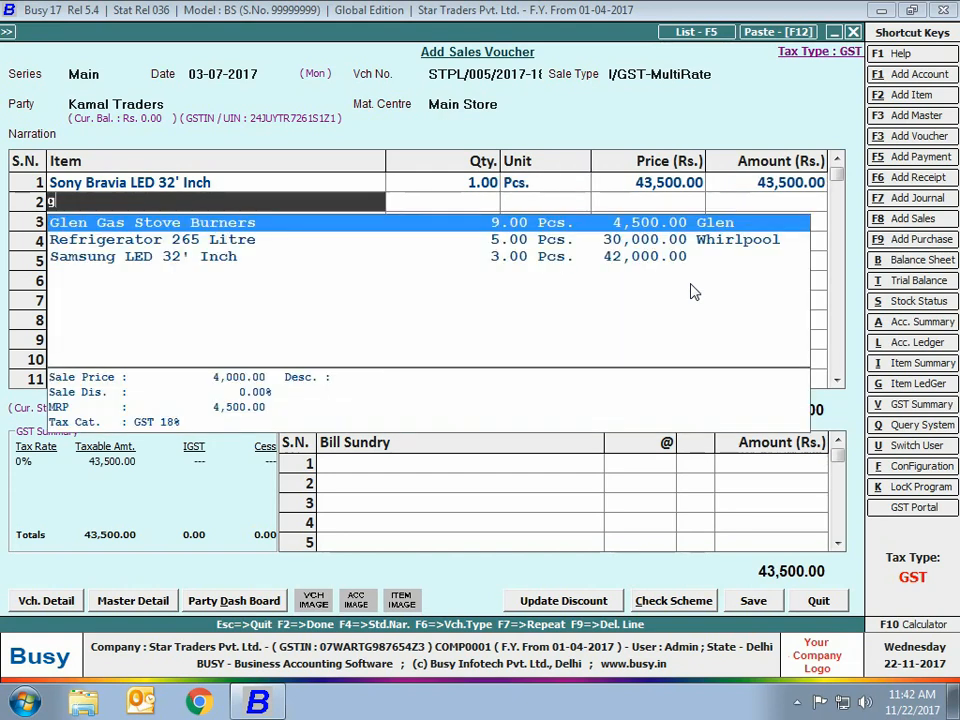
pyautogui.press('Return')
pyautogui.write('1')
pyautogui.press('Return')
pyautogui.press('Return')
pyautogui.press('Return')
pyautogui.press('Return')
pyautogui.press('Return')
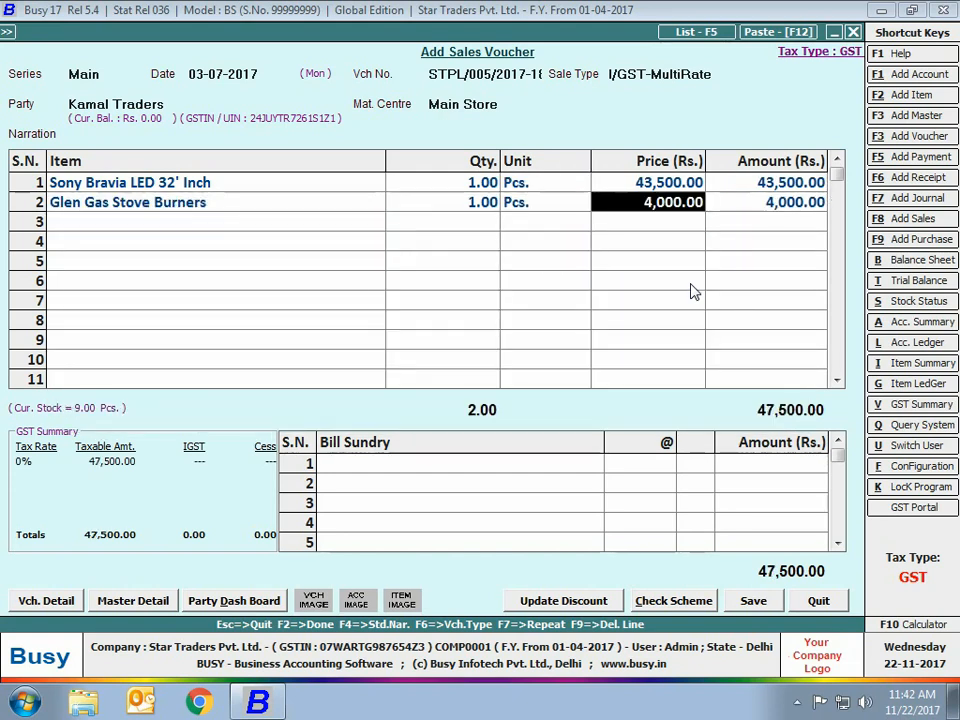
# Add the IGST bill sundry at 28% and check its amount against the Sony Bravia line
pyautogui.write('igst')
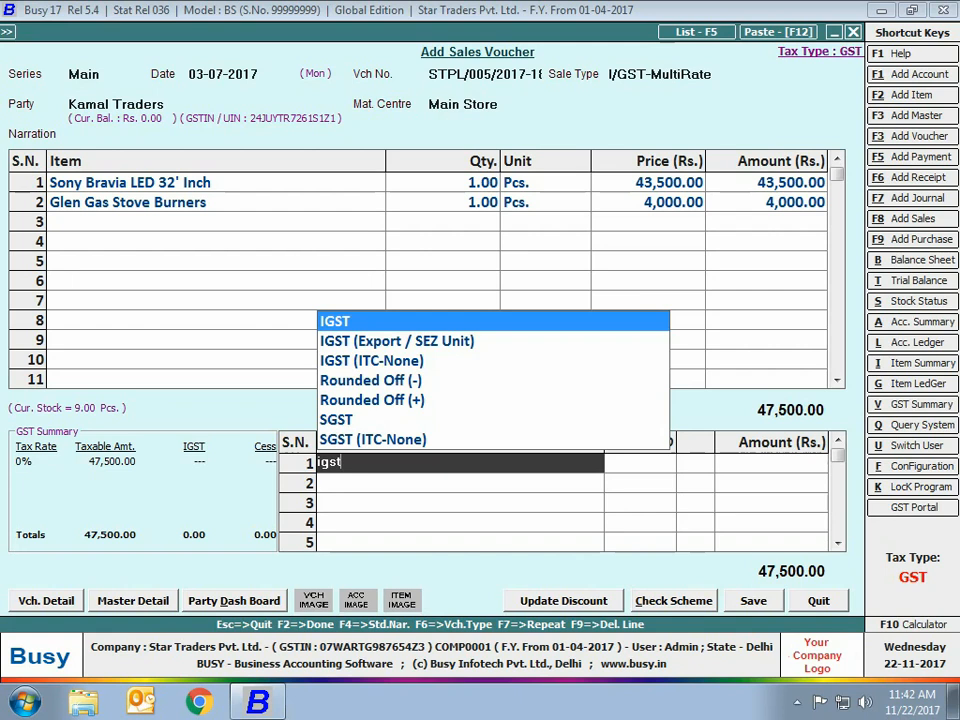
pyautogui.press('Return')
pyautogui.write('28')
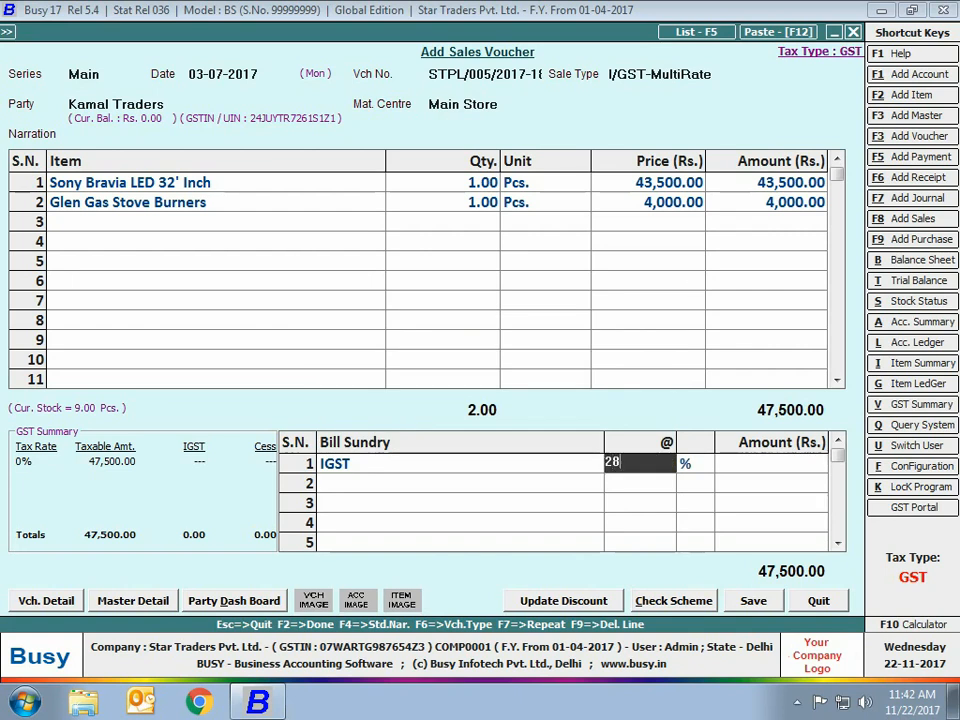
pyautogui.press('Return')
pyautogui.click(778, 182)
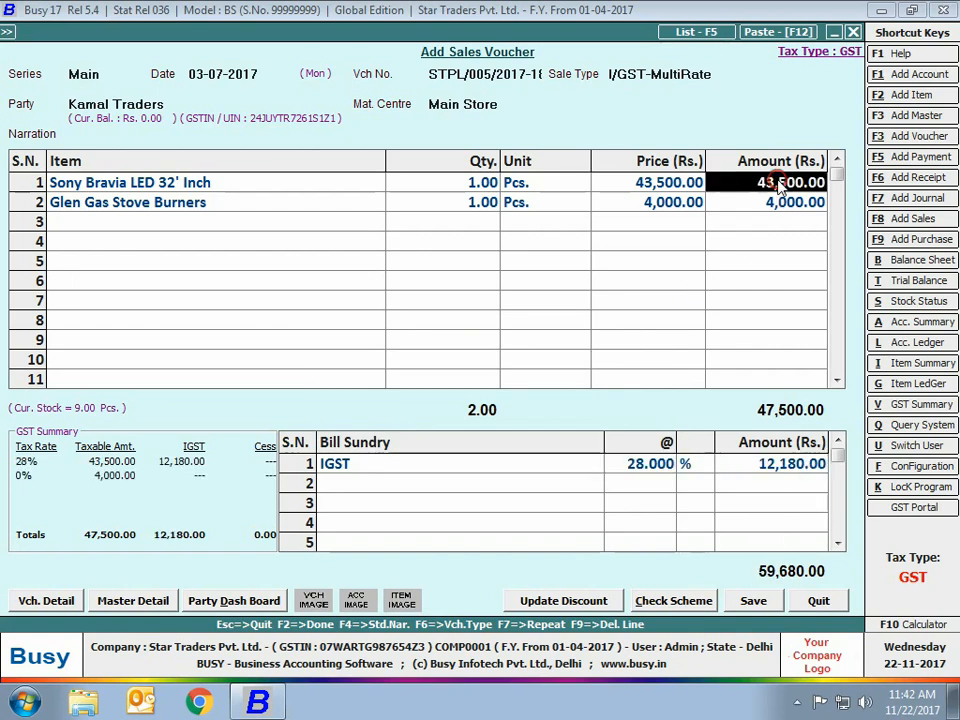
pyautogui.click(788, 468)
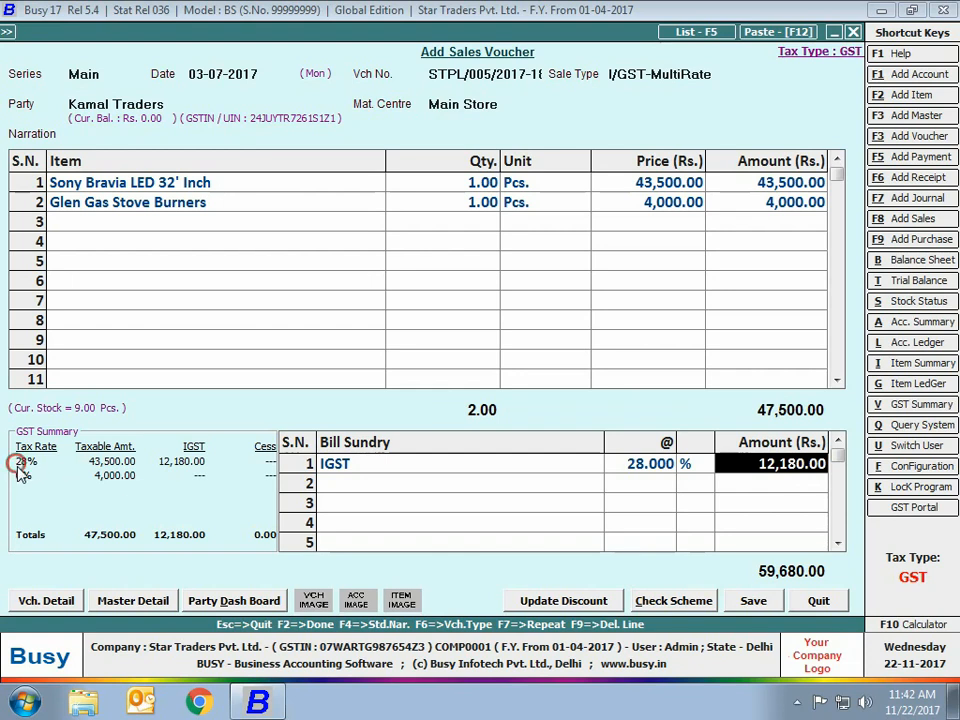
pyautogui.click(797, 182)
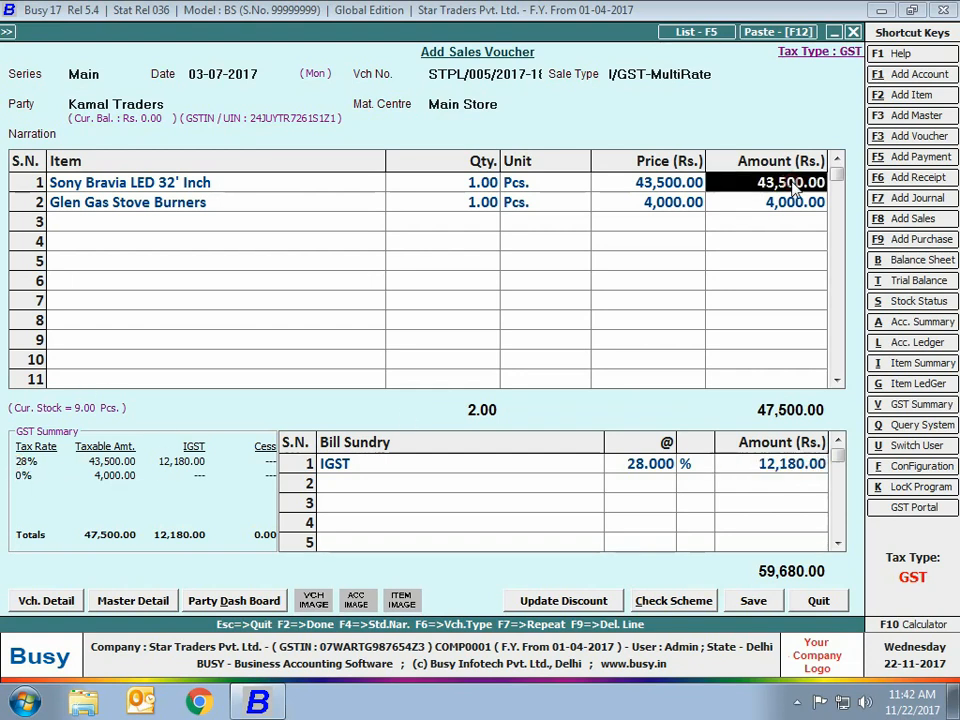
# Add a second IGST bill sundry at 18% and check its amount against the Glen Gas Stove Burners line
pyautogui.click(360, 484)
pyautogui.write('igst')
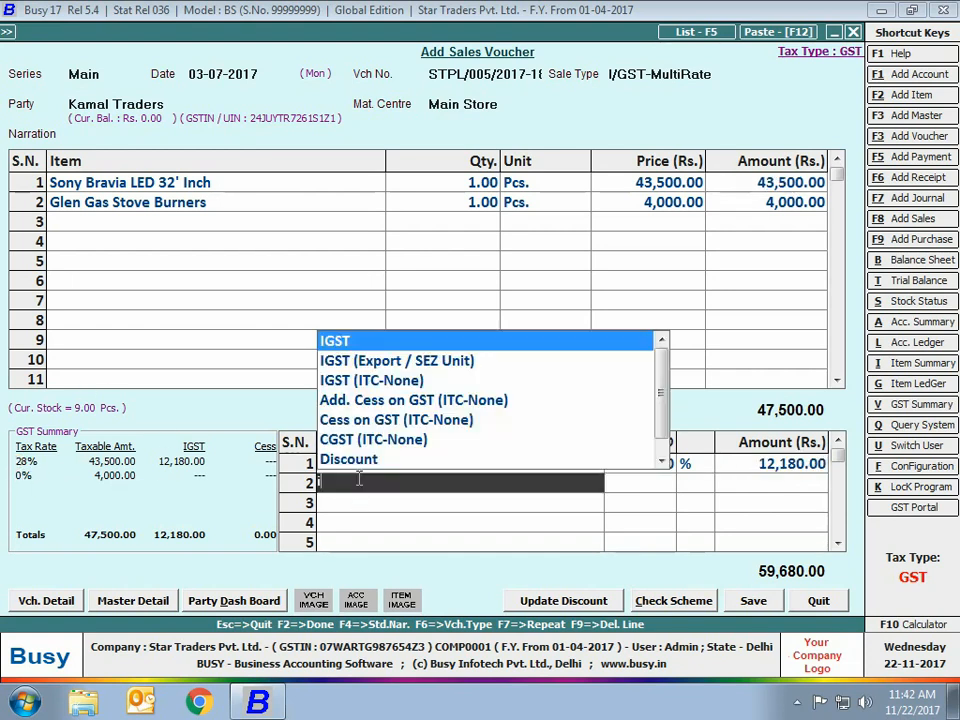
pyautogui.press('Return')
pyautogui.write('18')
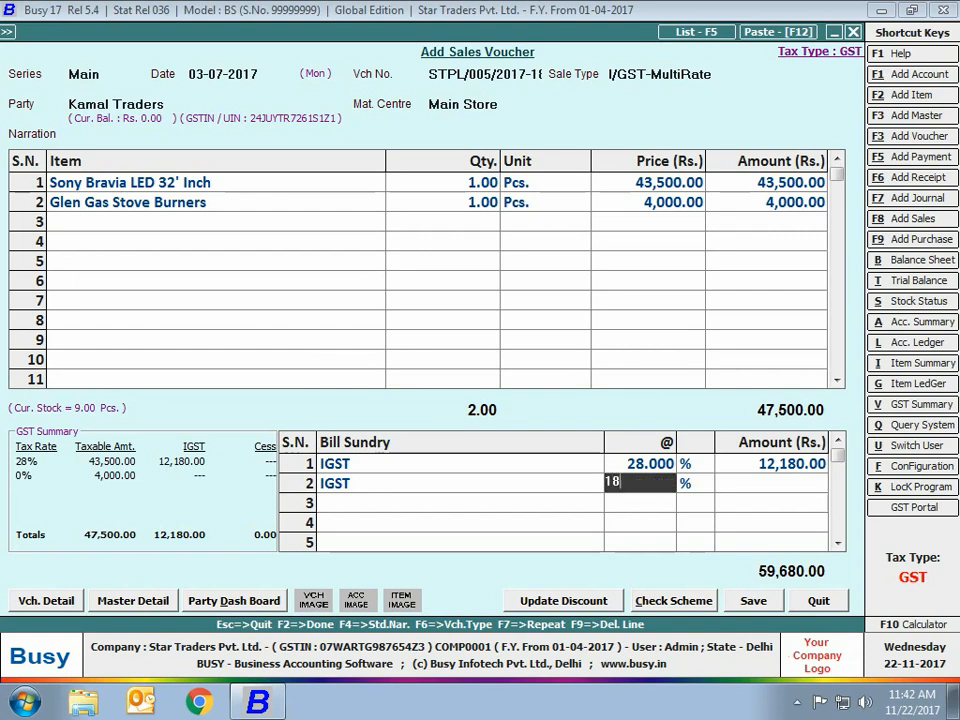
pyautogui.press('Return')
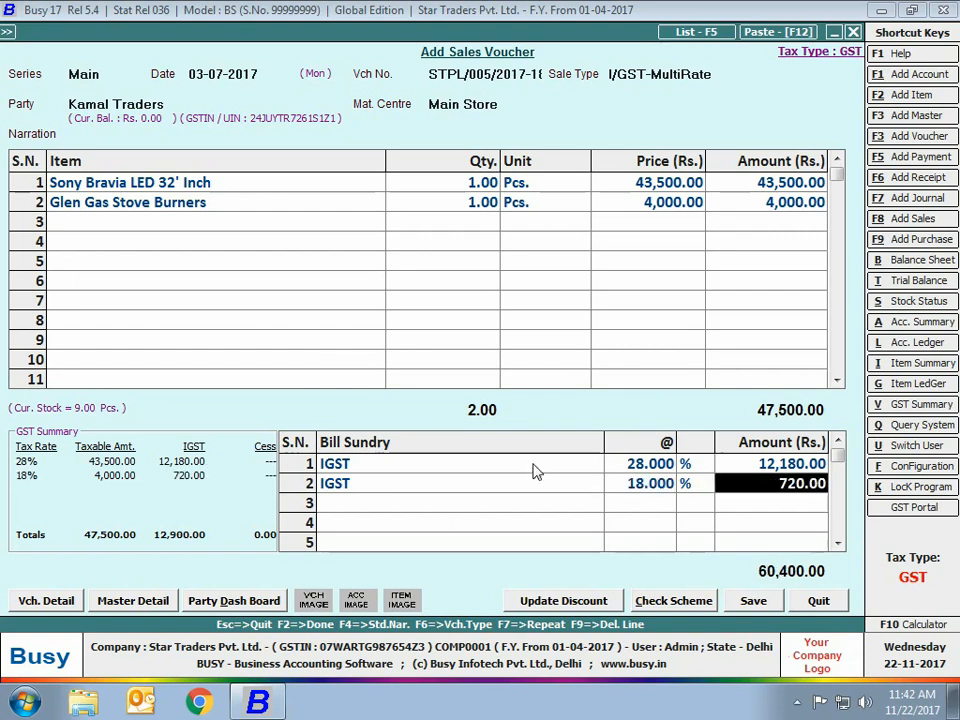
pyautogui.click(771, 205)
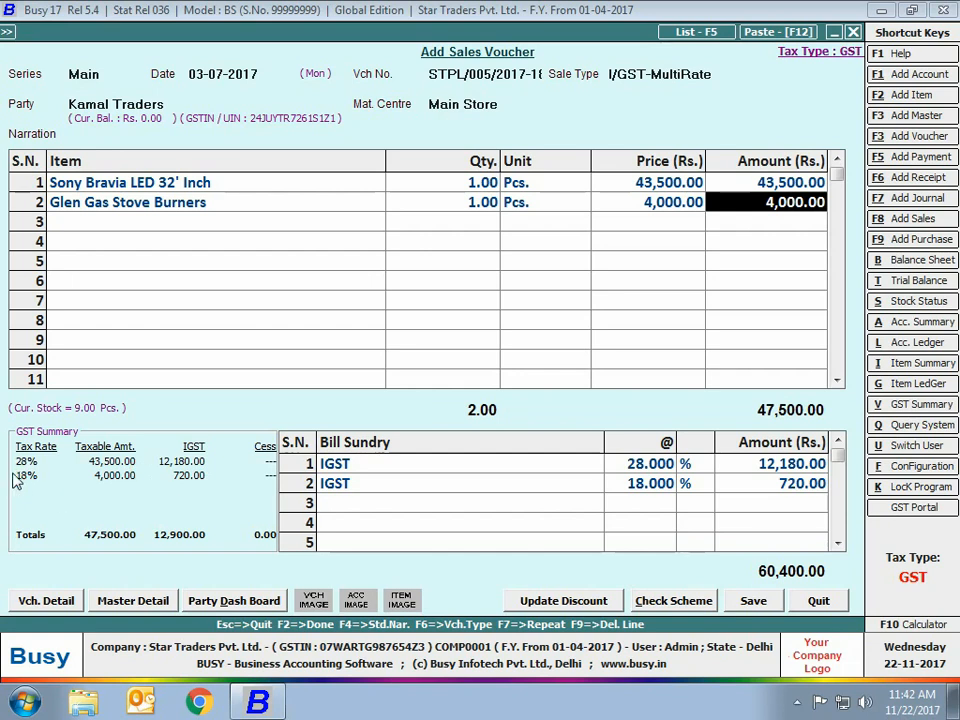
pyautogui.click(782, 202)
pyautogui.click(765, 486)
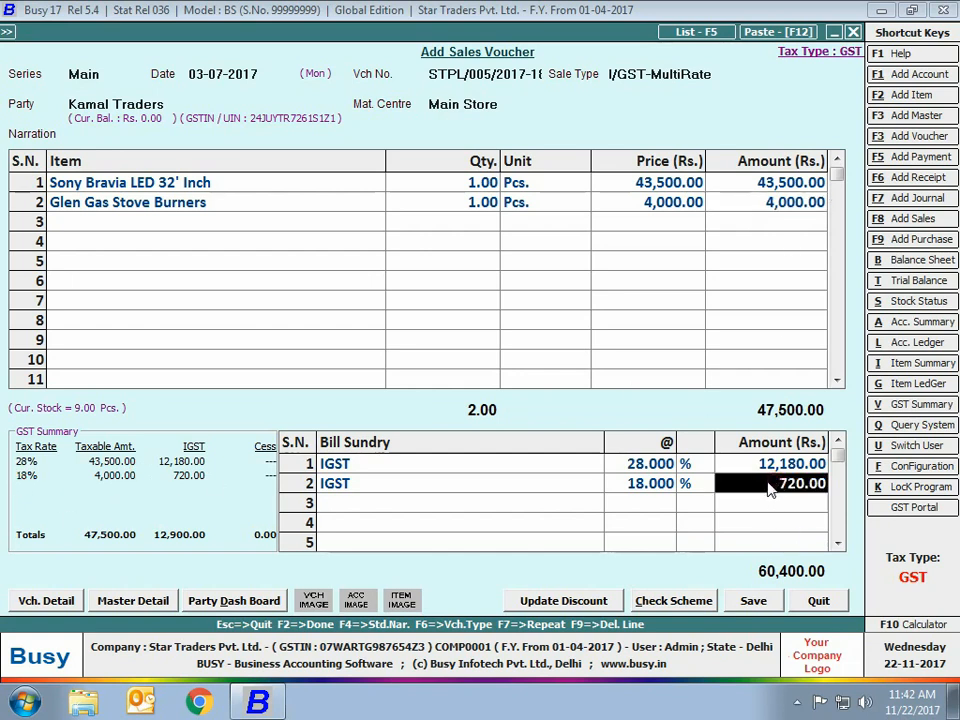
# Save the multi-rate sales voucher and confirm the bill-by-bill adjustment with a new reference due 03-08-2017
pyautogui.click(660, 78)
pyautogui.click(685, 99)
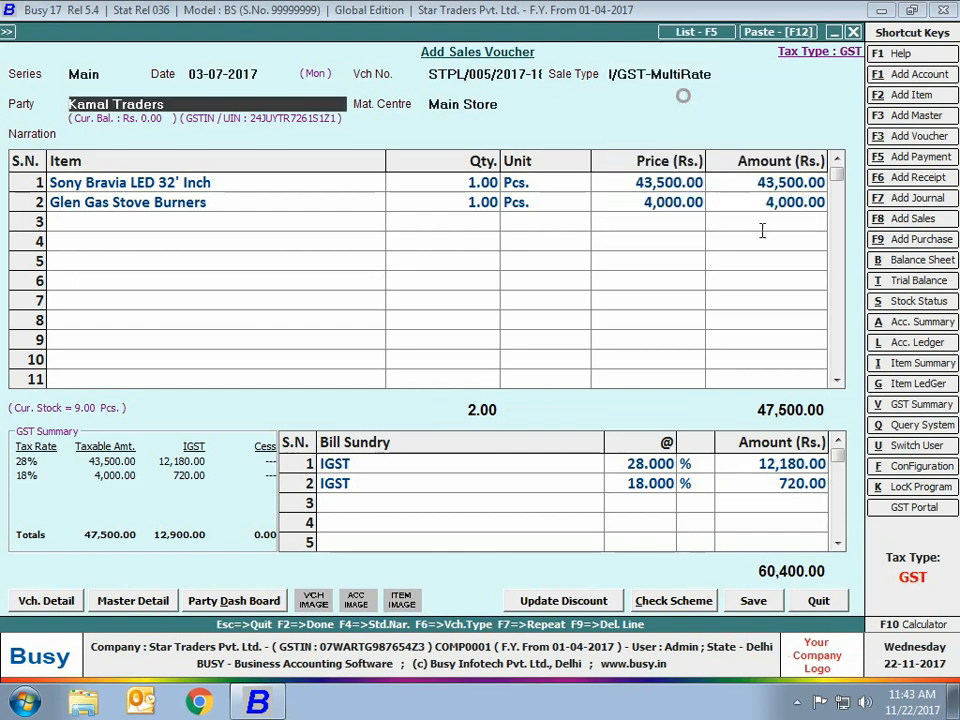
pyautogui.click(742, 602)
pyautogui.click(713, 252)
pyautogui.write('3-8')
pyautogui.press('Return')
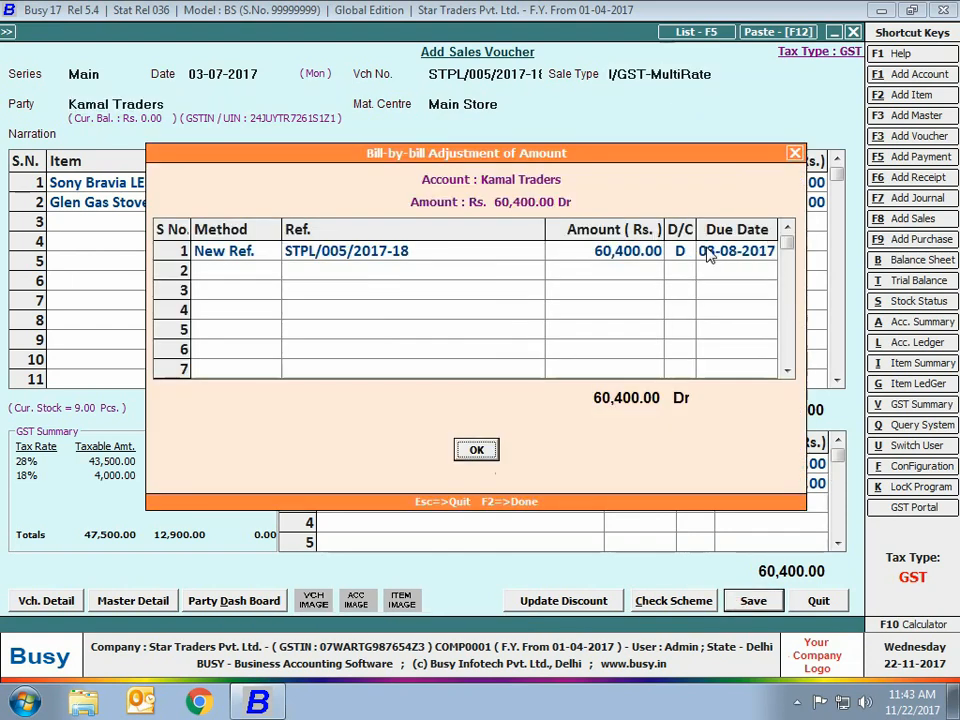
pyautogui.click(476, 450)
# Preview one copy of the Kamal Traders invoice in STANDARD format and review its IGST lines and tax summary
pyautogui.click(528, 392)
pyautogui.click(240, 104)
pyautogui.press('Return')
pyautogui.press('Return')
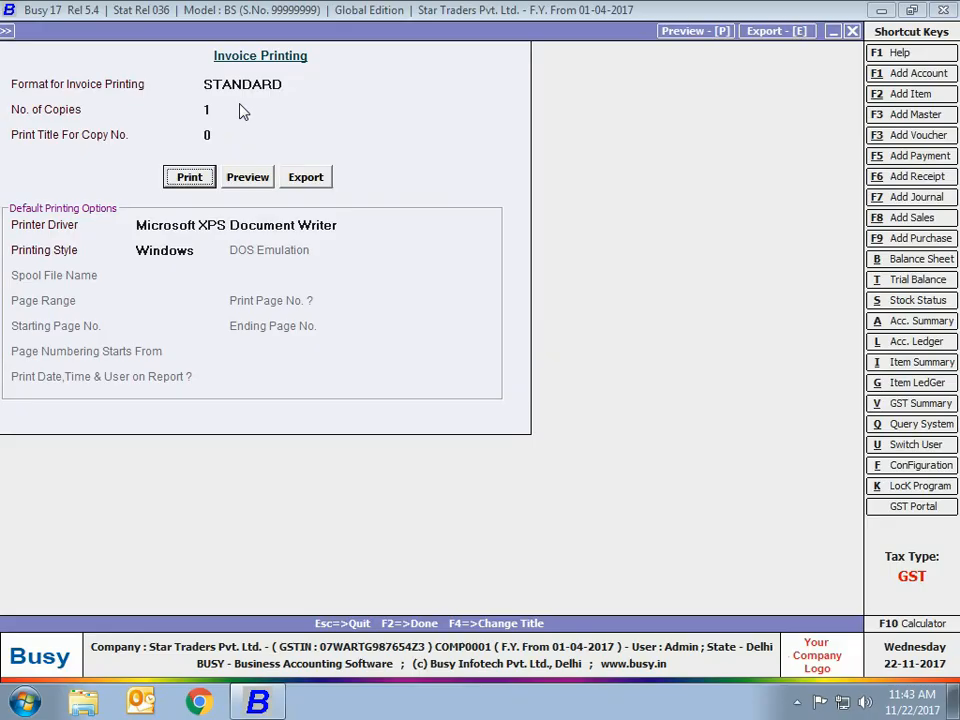
pyautogui.click(248, 178)
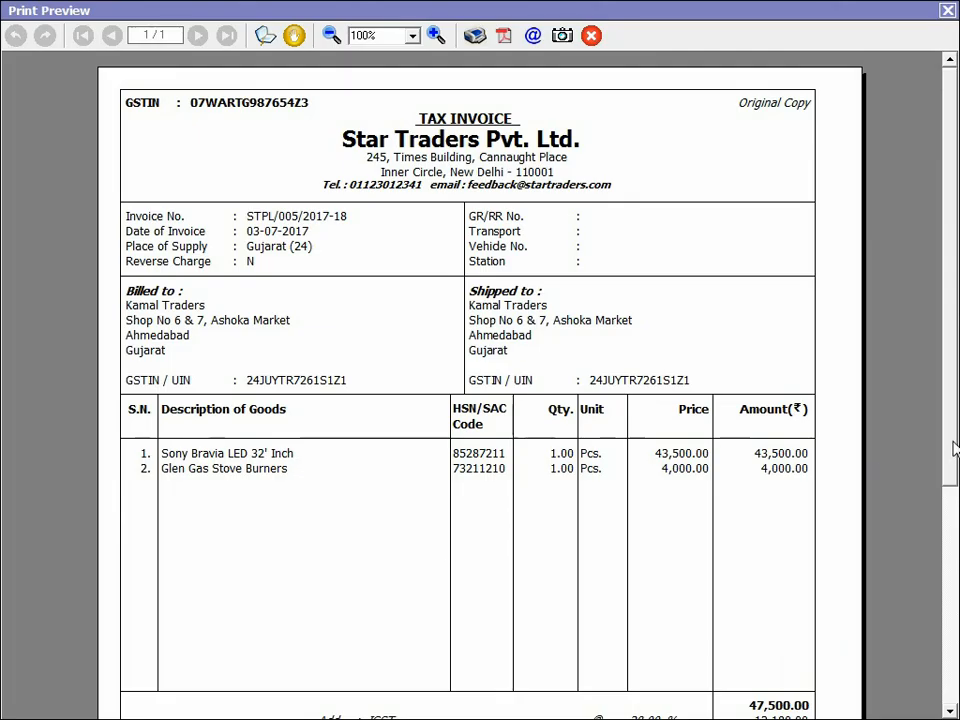
pyautogui.moveTo(953, 441); pyautogui.dragTo(953, 633)
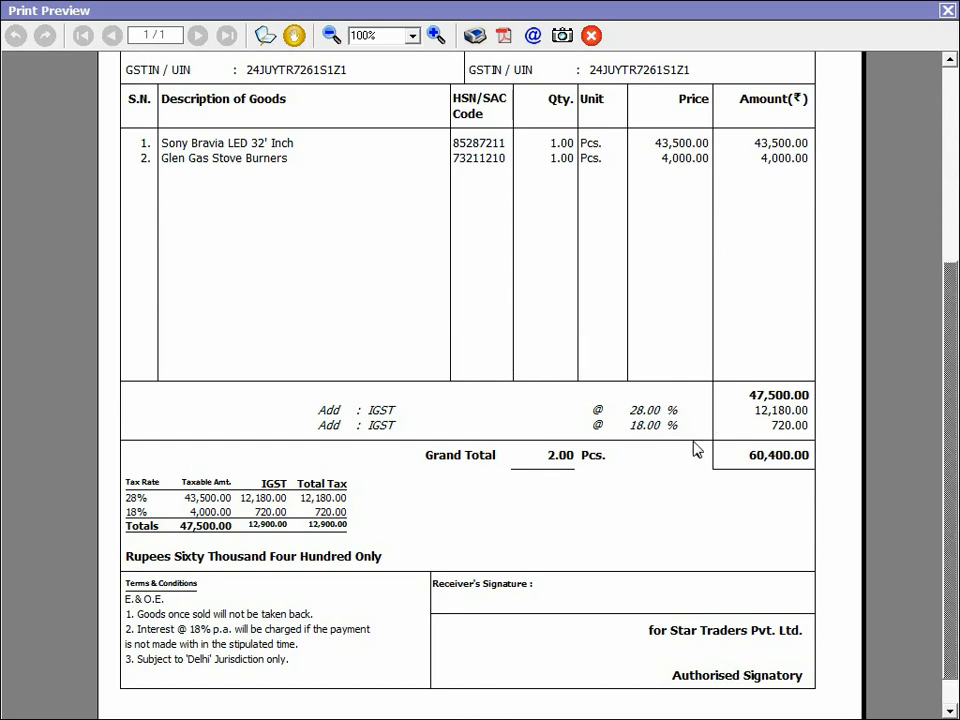
pyautogui.moveTo(953, 553); pyautogui.dragTo(953, 208)
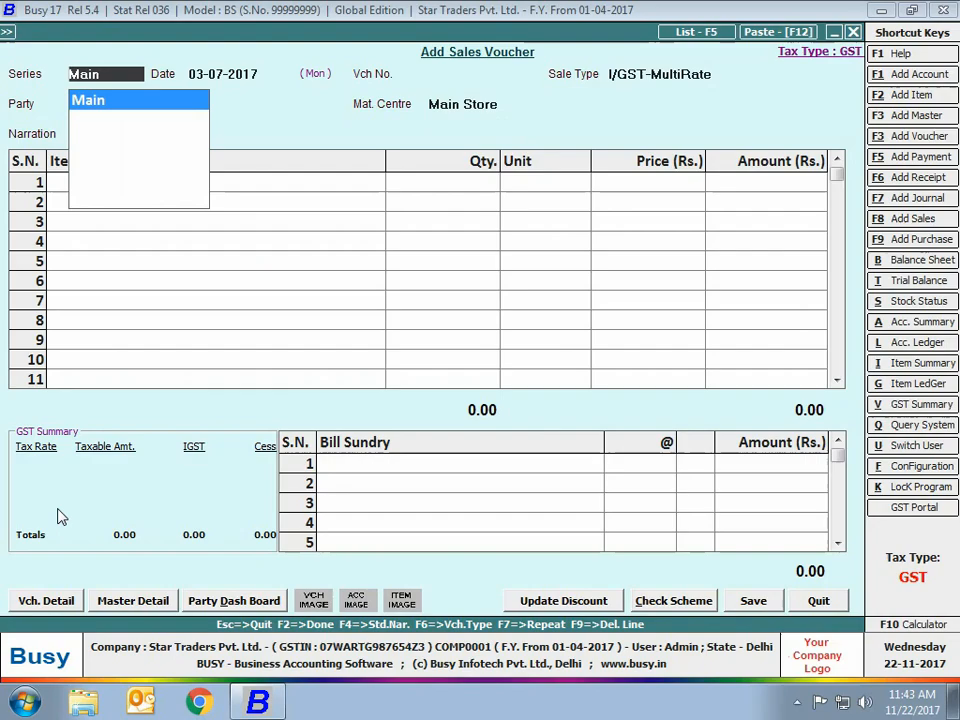
# Start another sales voucher in the Main series and date it 04-07-2017
pyautogui.press('Return')
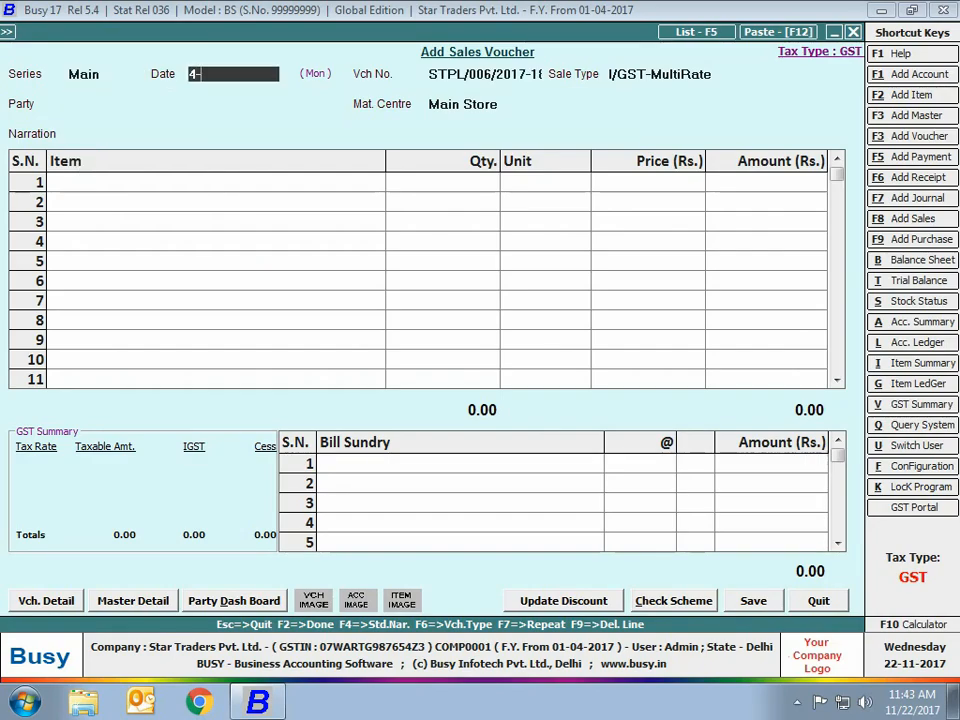
pyautogui.write('7')
pyautogui.press('Return')
pyautogui.press('Return')
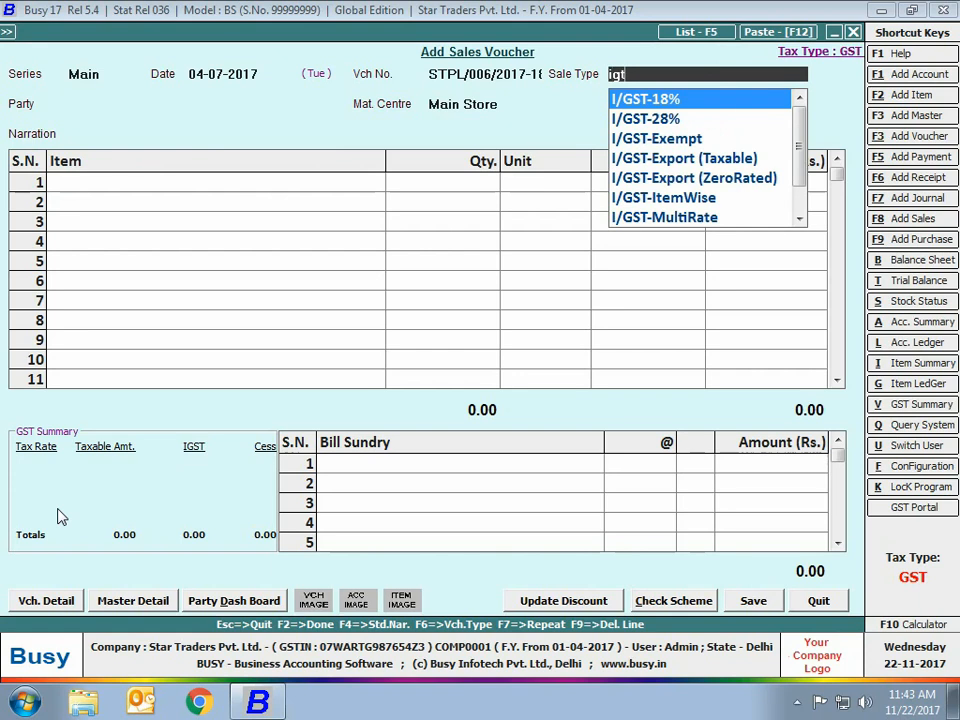
# Set the new voucher's sale type to I/GST-TaxIncl
pyautogui.press('Down')
pyautogui.press('Down')
pyautogui.press('Down')
pyautogui.press('Down')
pyautogui.press('Down')
pyautogui.press('Down')
pyautogui.press('Down')
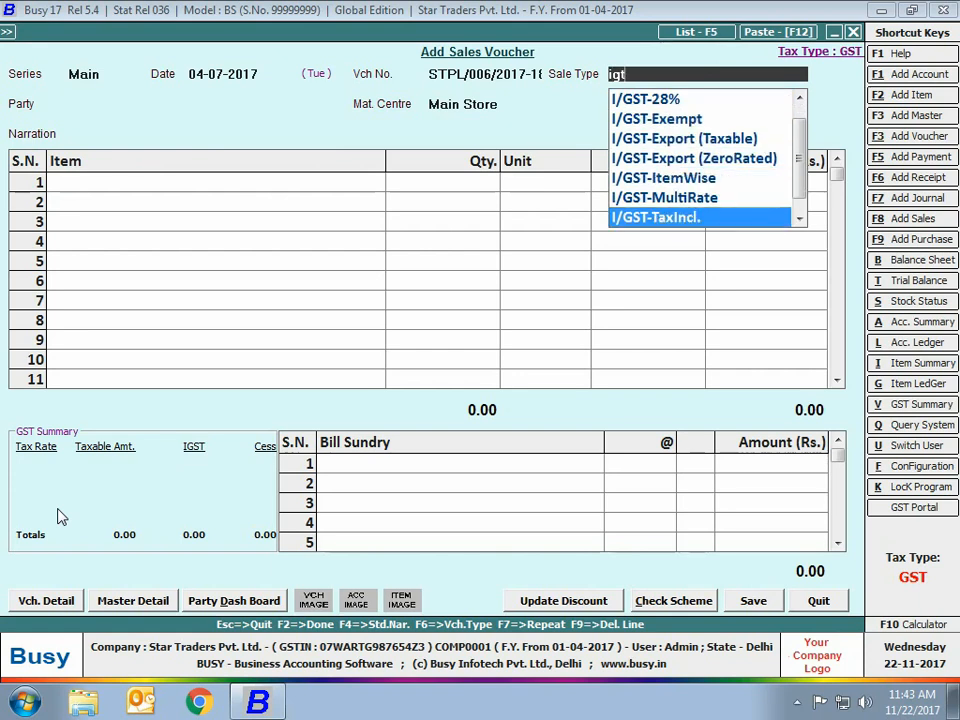
pyautogui.press('Down')
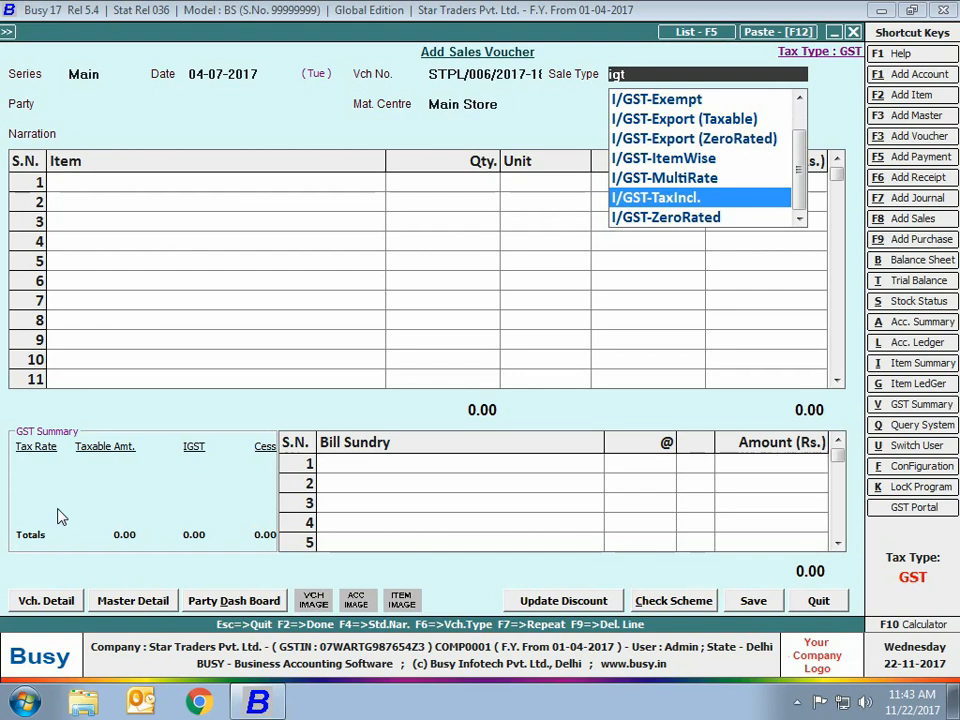
pyautogui.press('Return')
# Choose Kamal Traders as the party of the tax-inclusive voucher, keeping Main Store and a blank narration
pyautogui.write('kam')
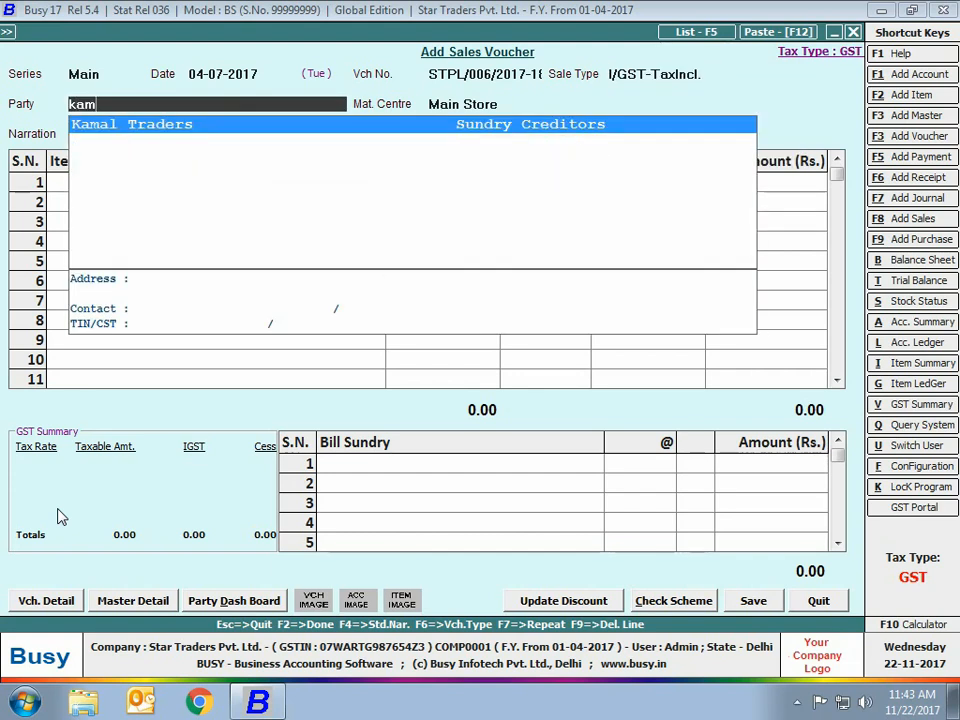
pyautogui.press('Return')
pyautogui.press('Return')
pyautogui.press('Return')
pyautogui.press('Return')
pyautogui.press('Return')
pyautogui.press('Return')
pyautogui.press('Return')
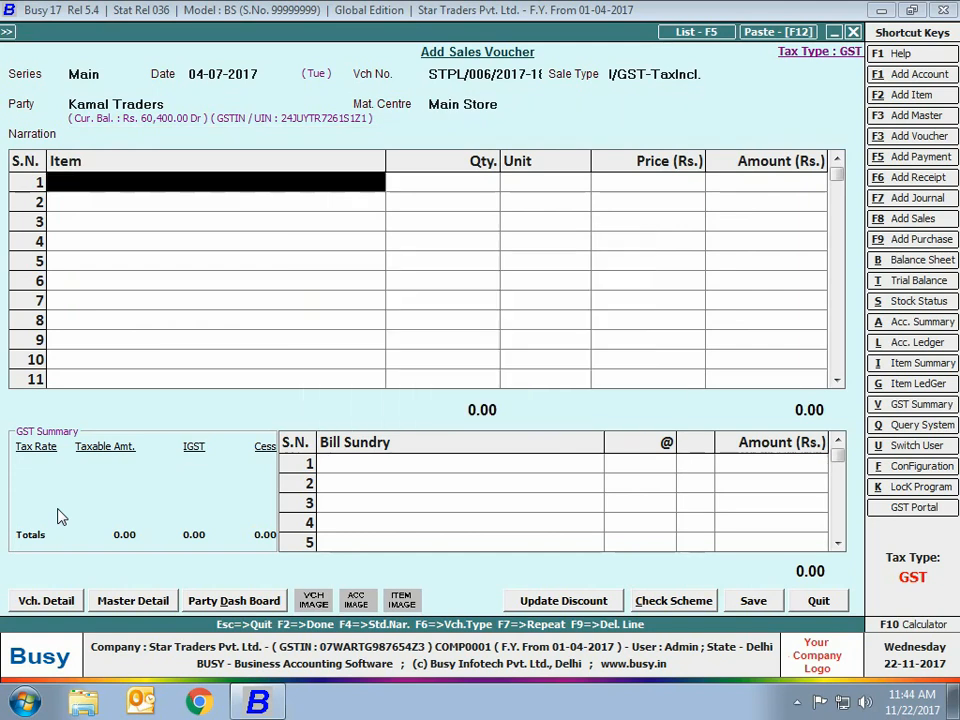
# Add 1 Pcs. of Glen Gas Stove Burners at 4,000.00 inclusive of GST, keeping its 18% IGST rate
pyautogui.write('gle')
pyautogui.press('Return')
pyautogui.write('1')
pyautogui.press('Return')
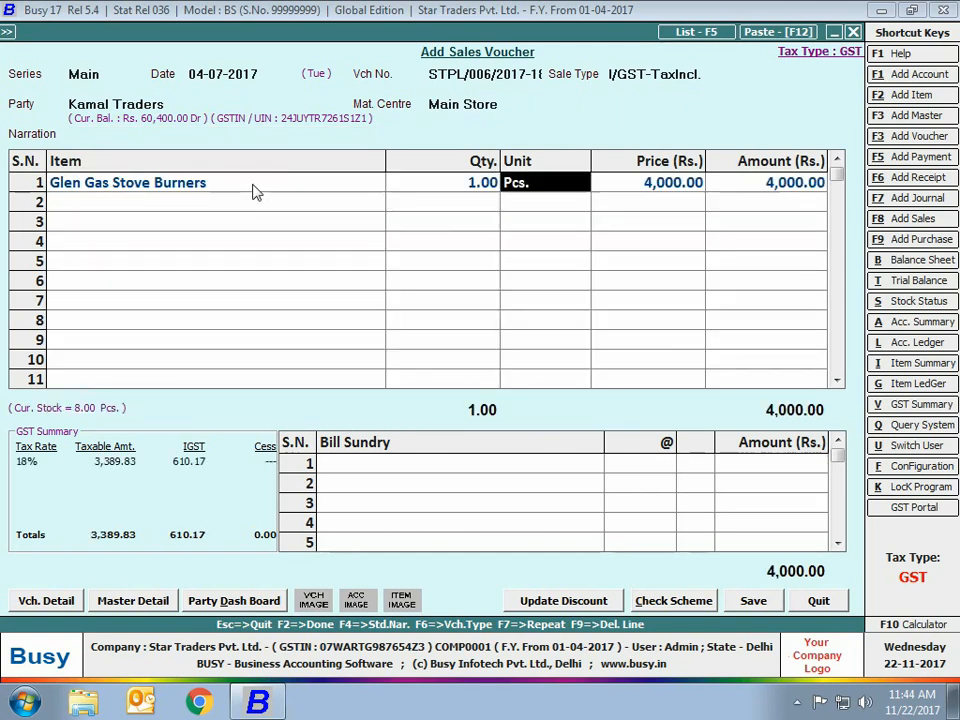
pyautogui.press('Return')
pyautogui.press('Return')
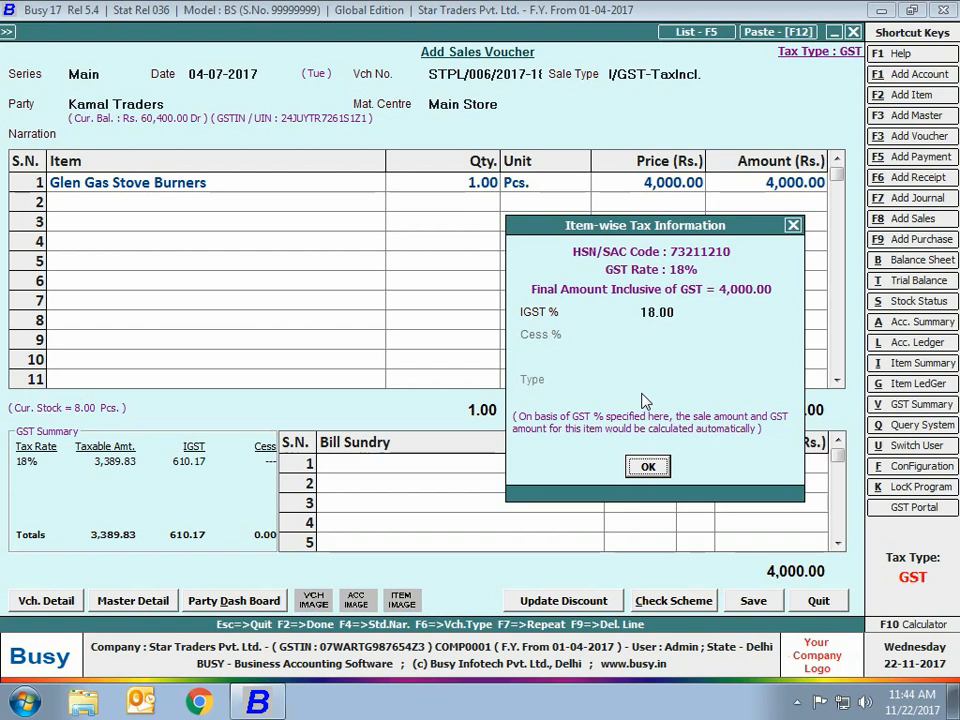
pyautogui.click(658, 469)
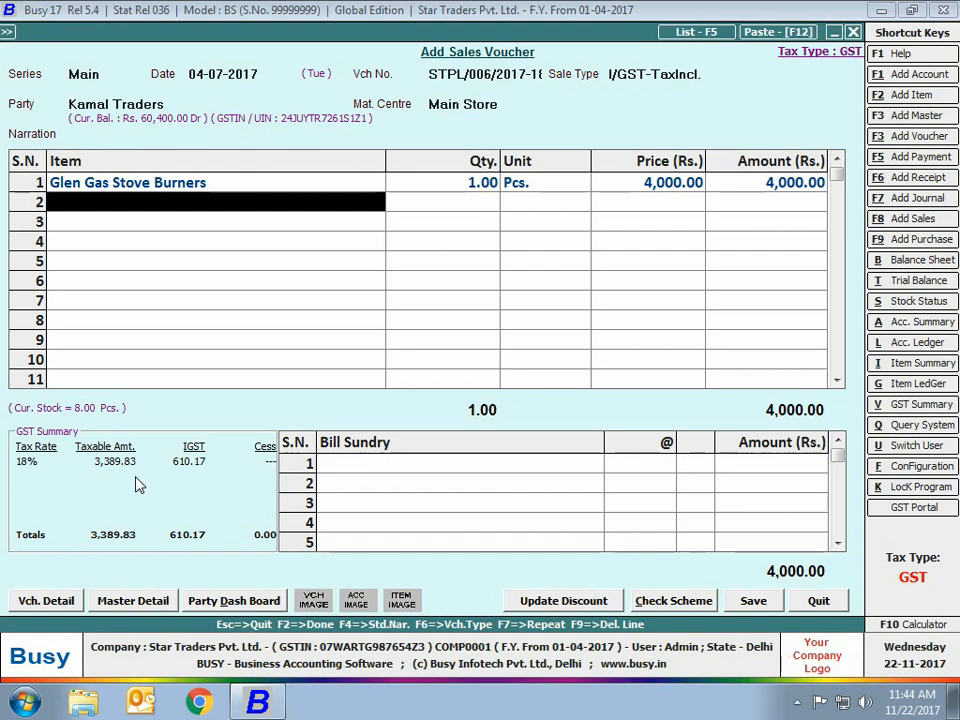
# Save the tax-inclusive Kamal Traders voucher with a New Ref. bill adjustment and proceed to invoice printing
pyautogui.click(752, 598)
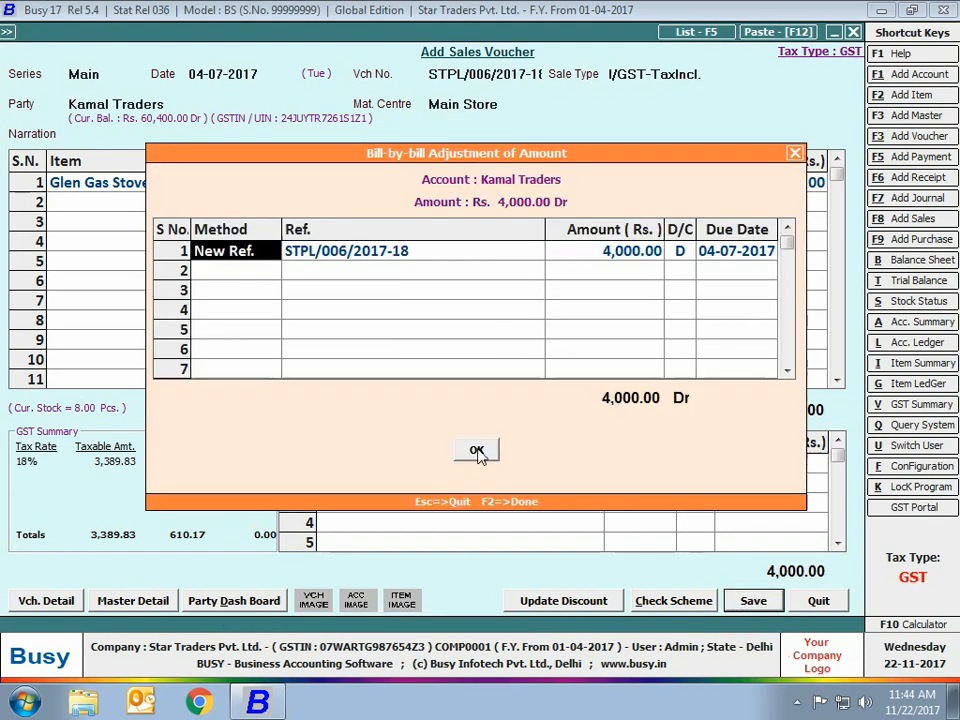
pyautogui.click(478, 452)
pyautogui.click(515, 388)
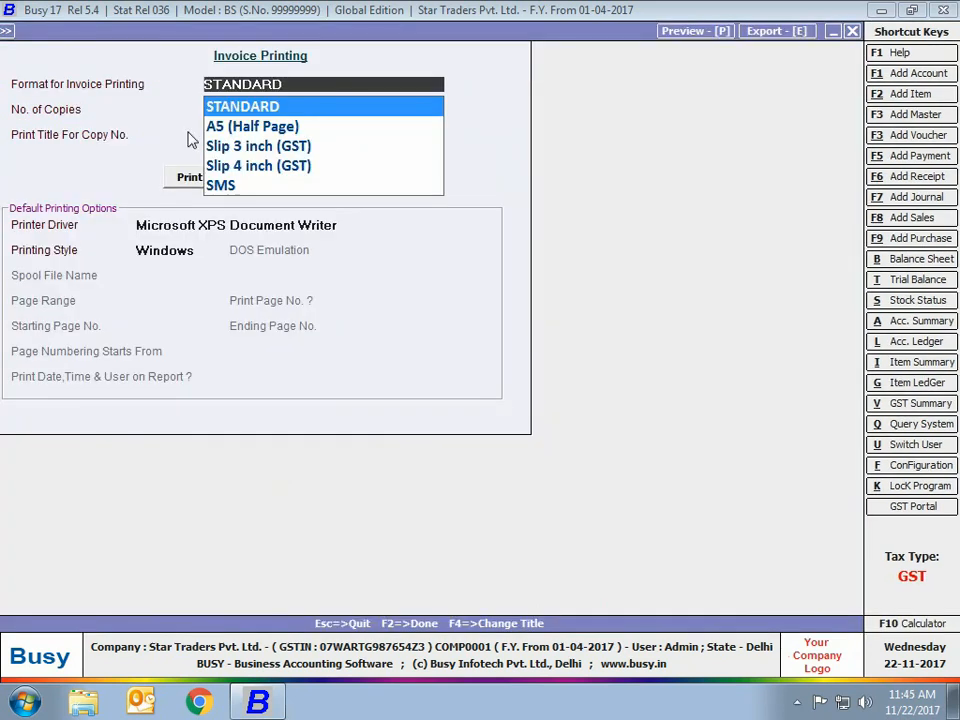
# Preview the tax-inclusive invoice in STANDARD format and review its price, IGST amount and tax summary
pyautogui.press('Return')
pyautogui.click(246, 178)
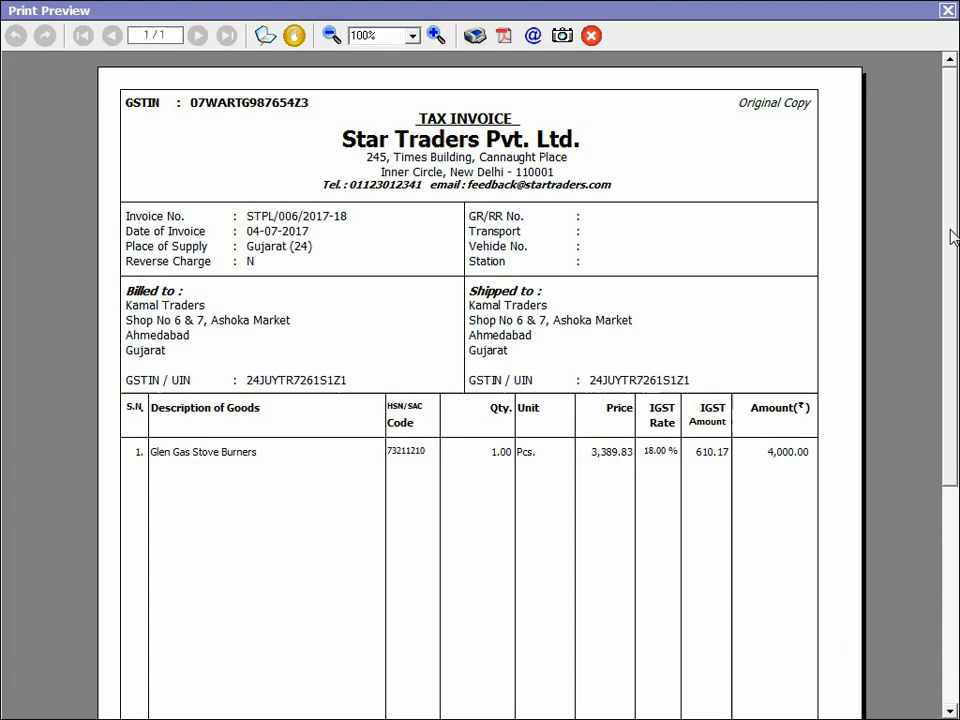
pyautogui.click(498, 466)
pyautogui.click(562, 515)
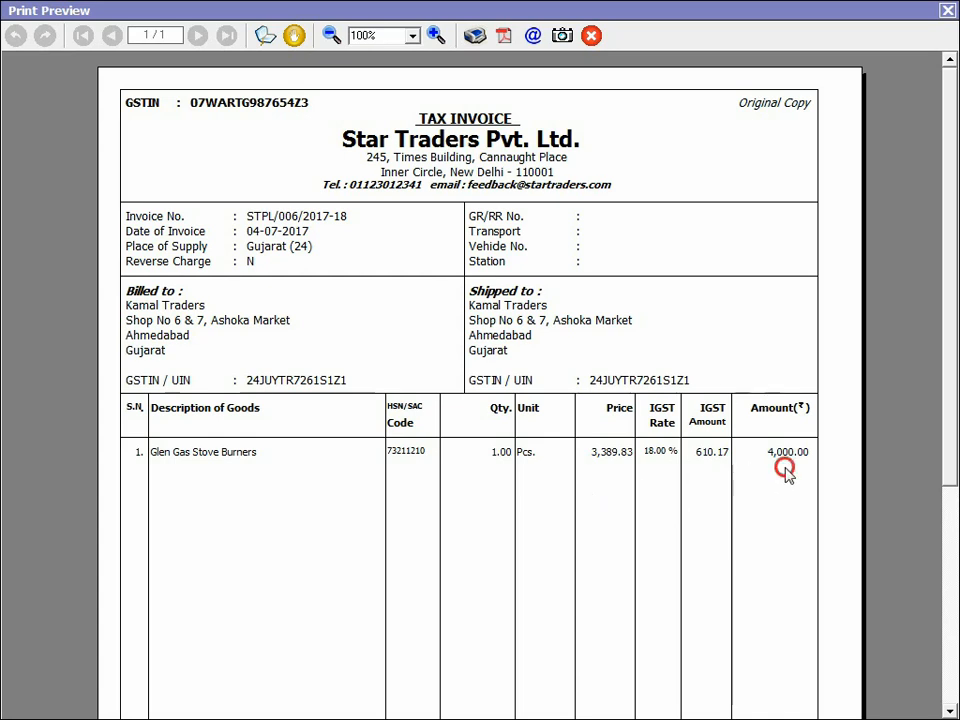
pyautogui.moveTo(947, 420); pyautogui.dragTo(953, 607)
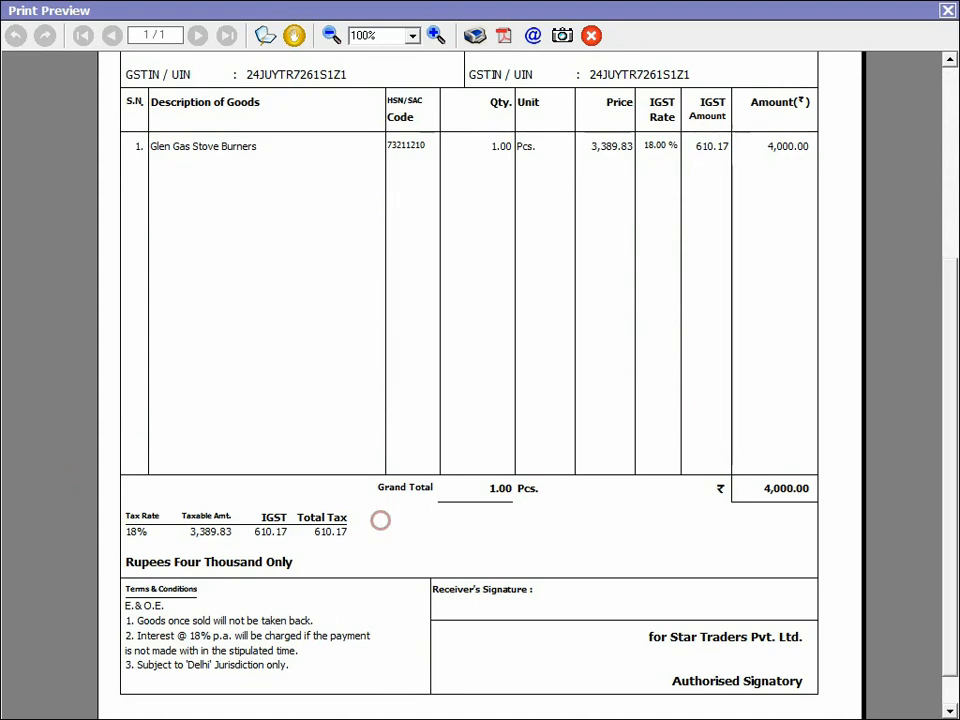
pyautogui.moveTo(949, 514); pyautogui.dragTo(956, 341)
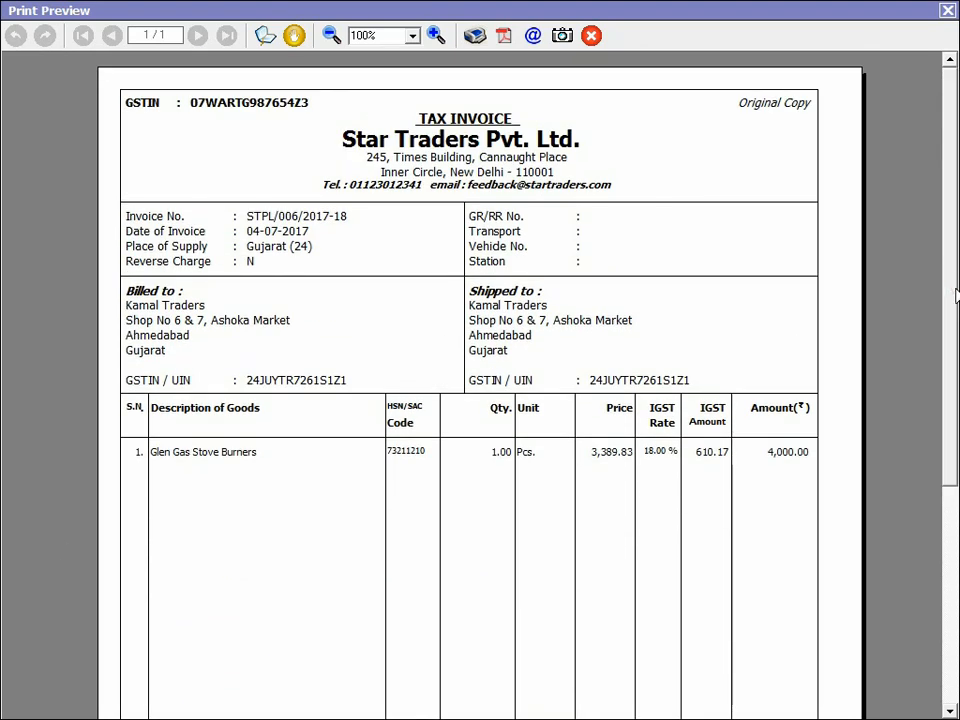
pyautogui.click(947, 11)
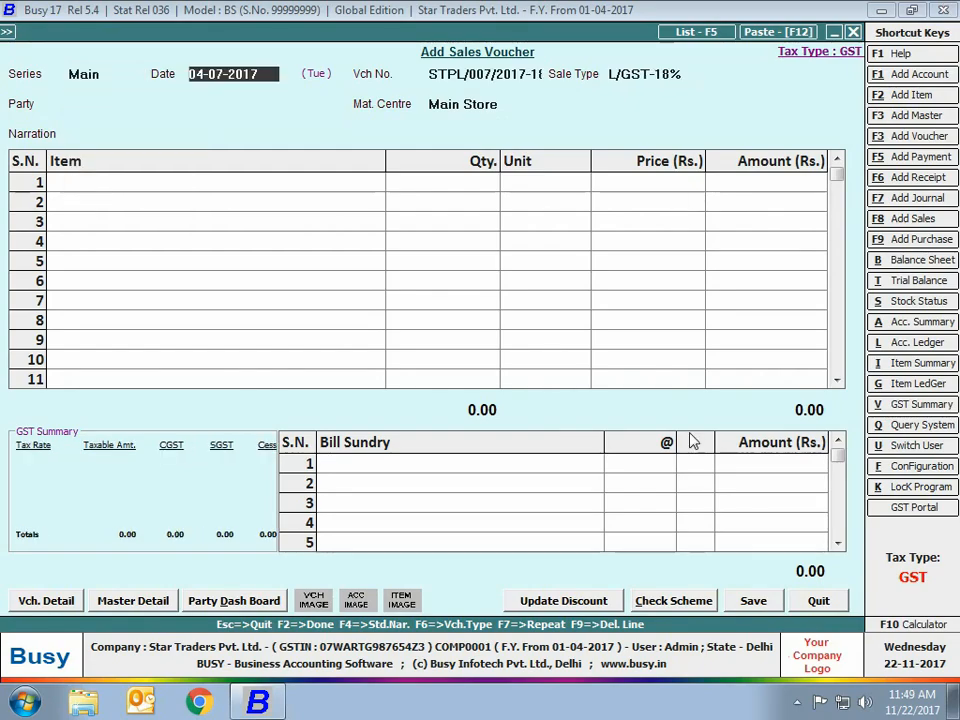
# Fill in another sales voucher's header with date 04-07-2017, sale type L/GST-18% and party Raj Associates
pyautogui.press('Return')
pyautogui.press('Return')
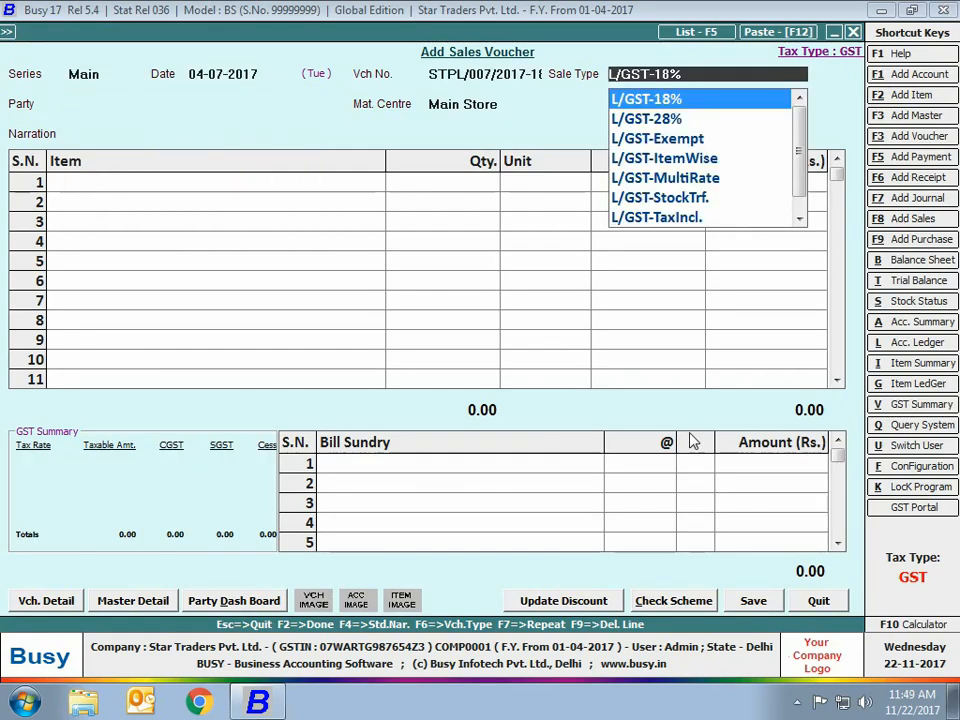
pyautogui.press('Return')
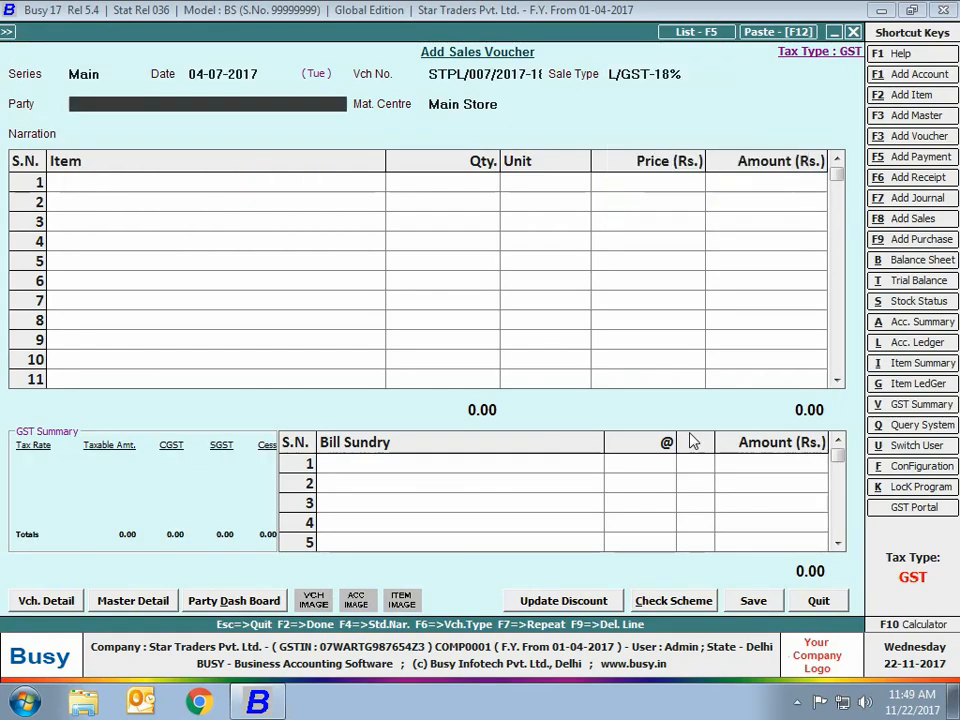
pyautogui.write('ra')
pyautogui.press('Return')
pyautogui.press('Return')
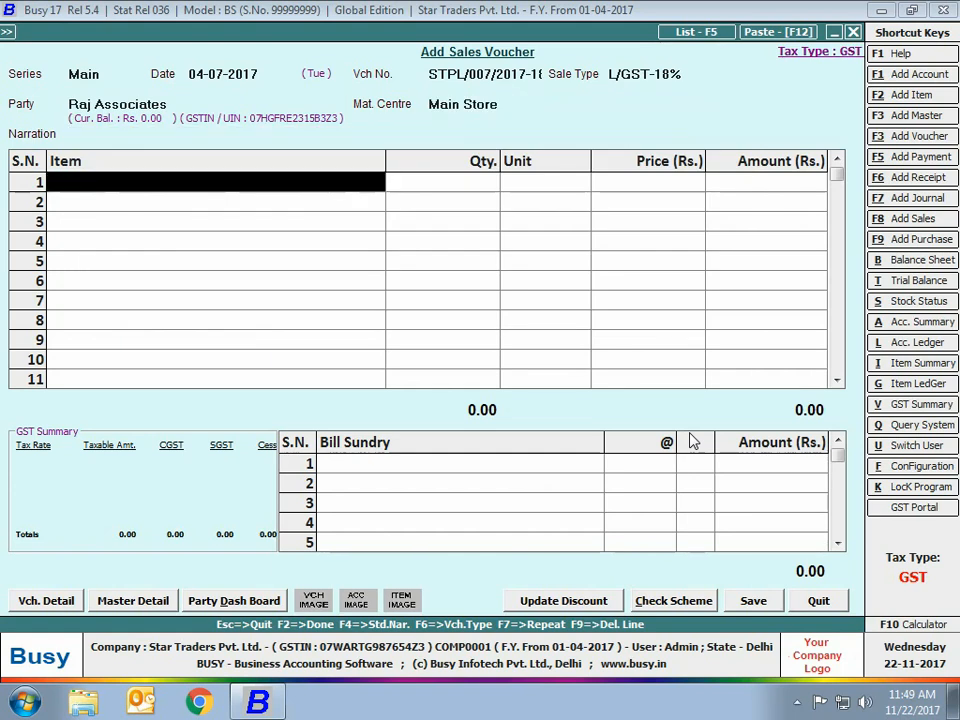
# Add the service item AMC of Televisions for 1,500.00 and check its tax category and stock balance setting in the item master
pyautogui.write('amc')
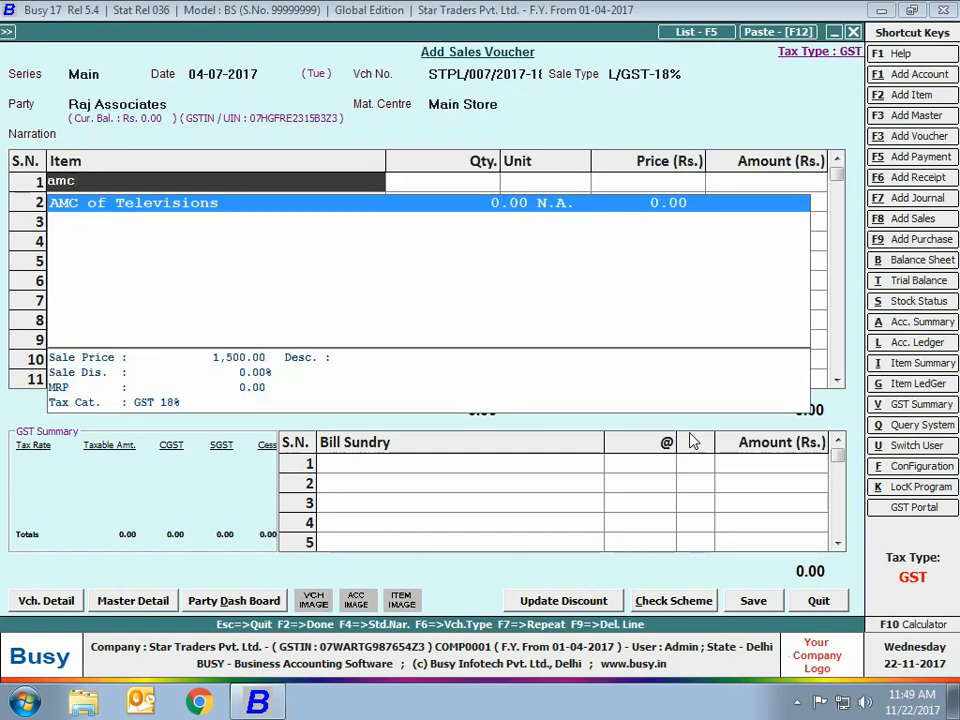
pyautogui.press('Return')
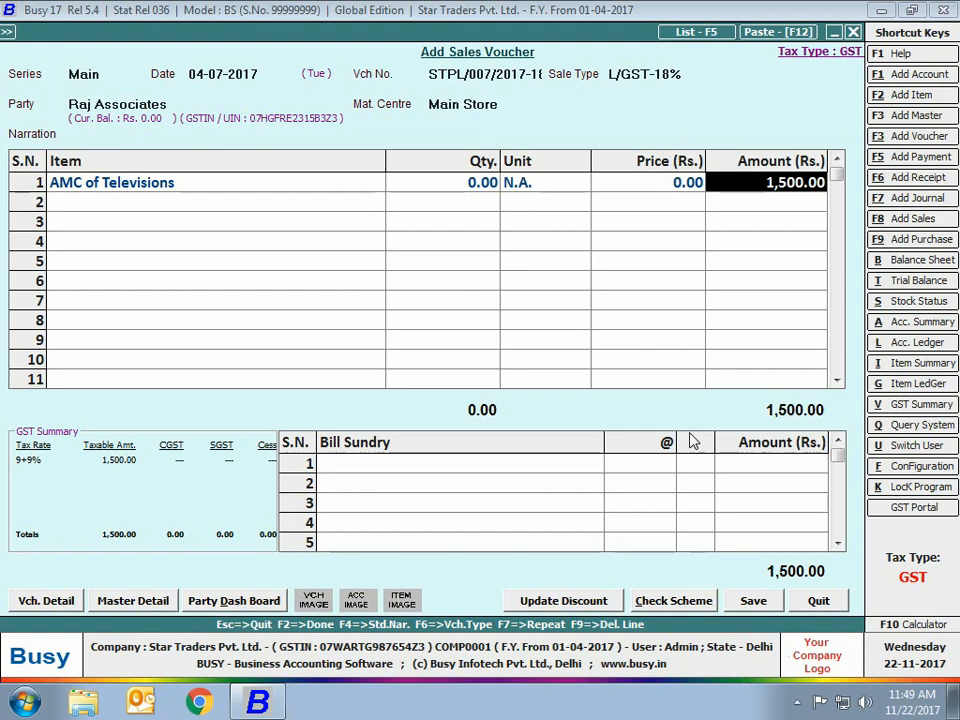
pyautogui.click(236, 182)
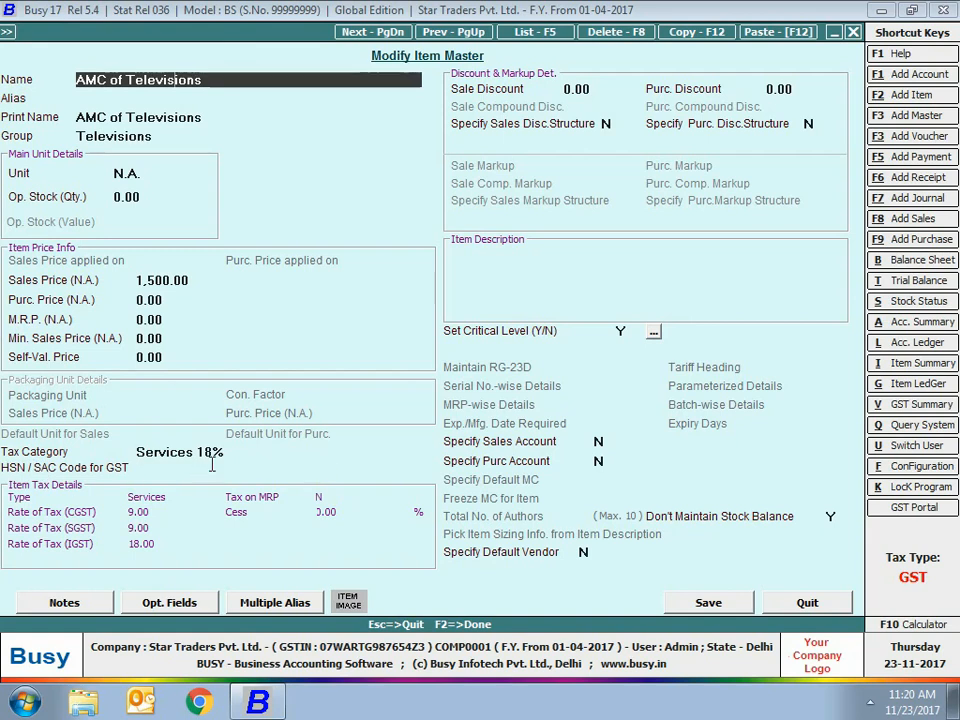
pyautogui.click(733, 517)
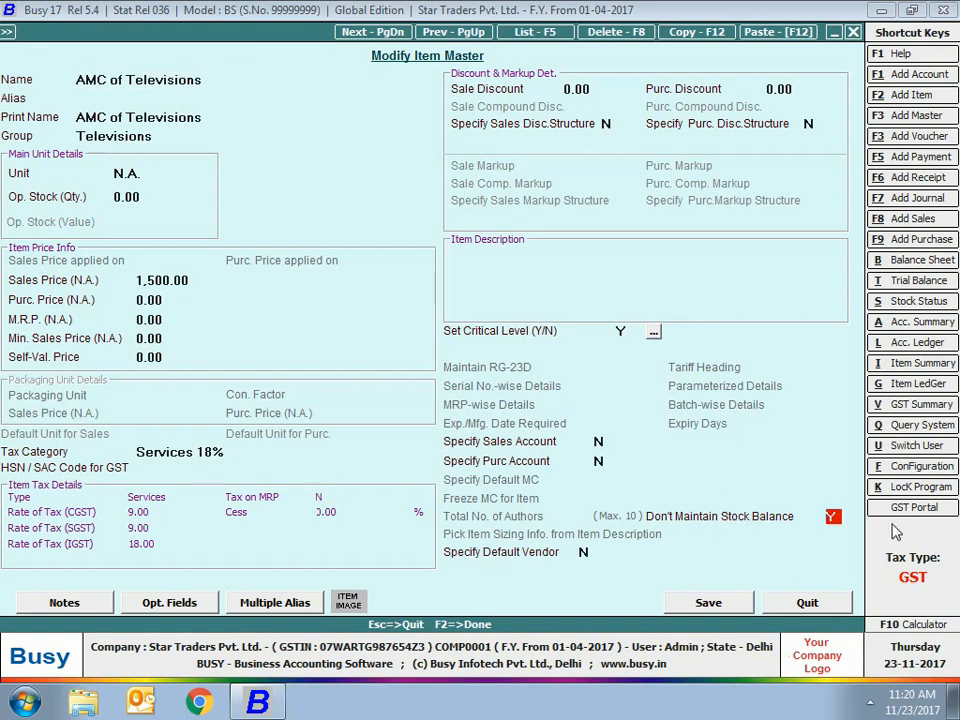
pyautogui.click(807, 602)
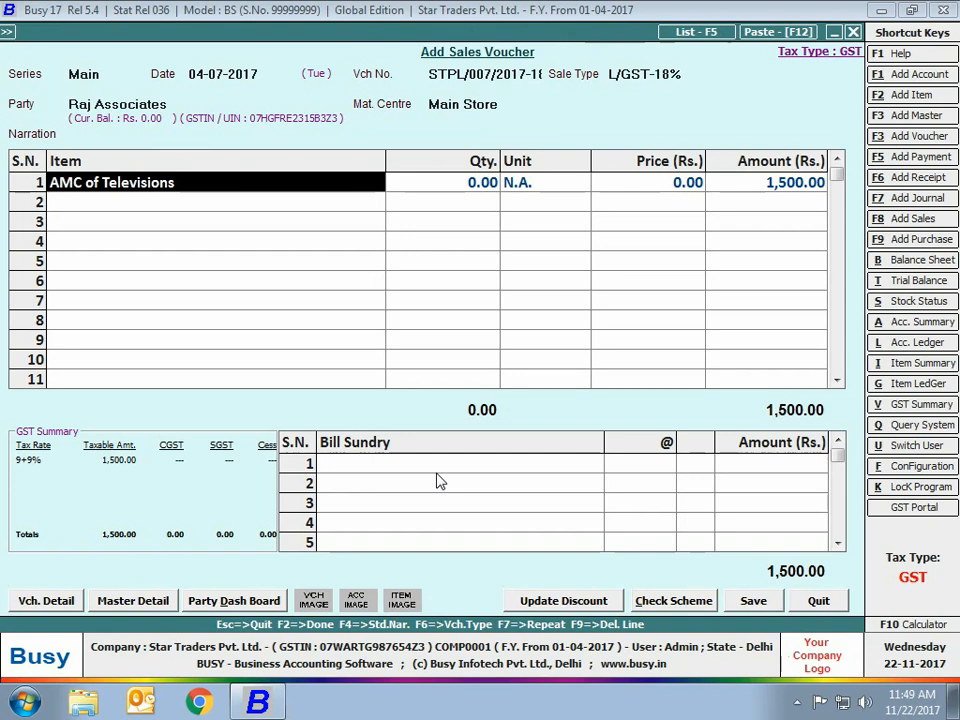
# Add CGST at 9% and SGST at 9% as bill sundries on the Raj Associates voucher
pyautogui.press('Return')
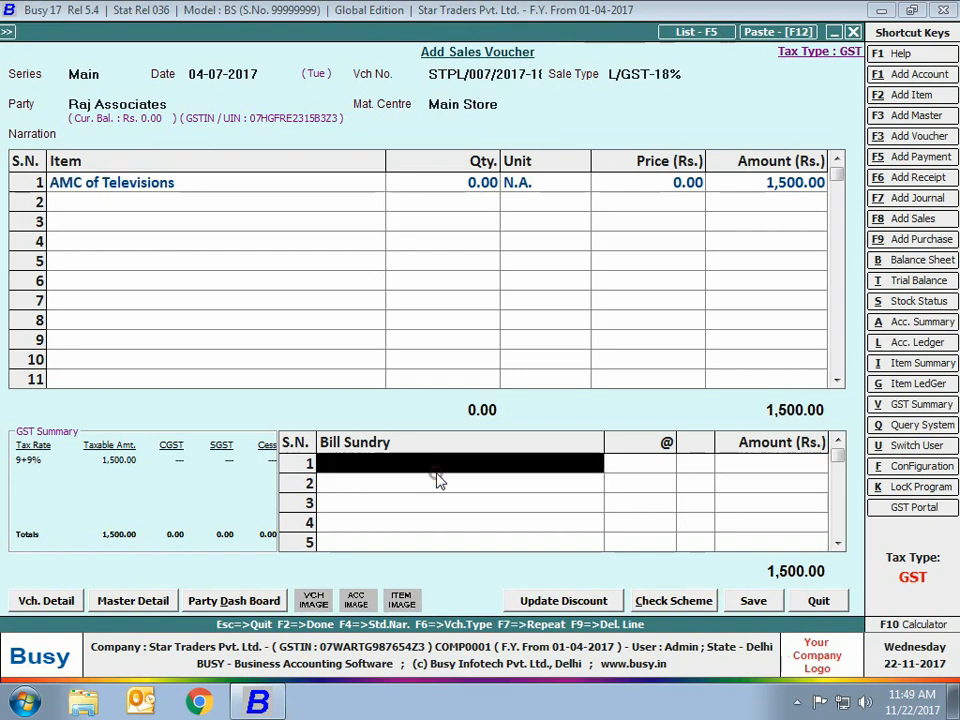
pyautogui.write('cg')
pyautogui.press('Return')
pyautogui.press('Return')
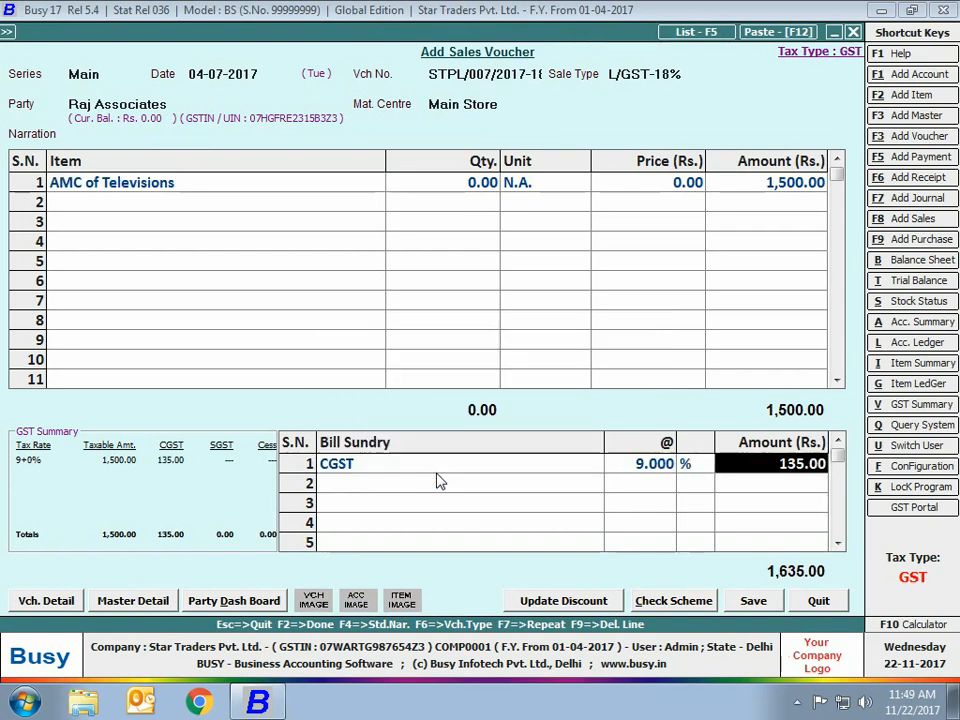
pyautogui.press('Return')
pyautogui.write('sgs')
pyautogui.press('Return')
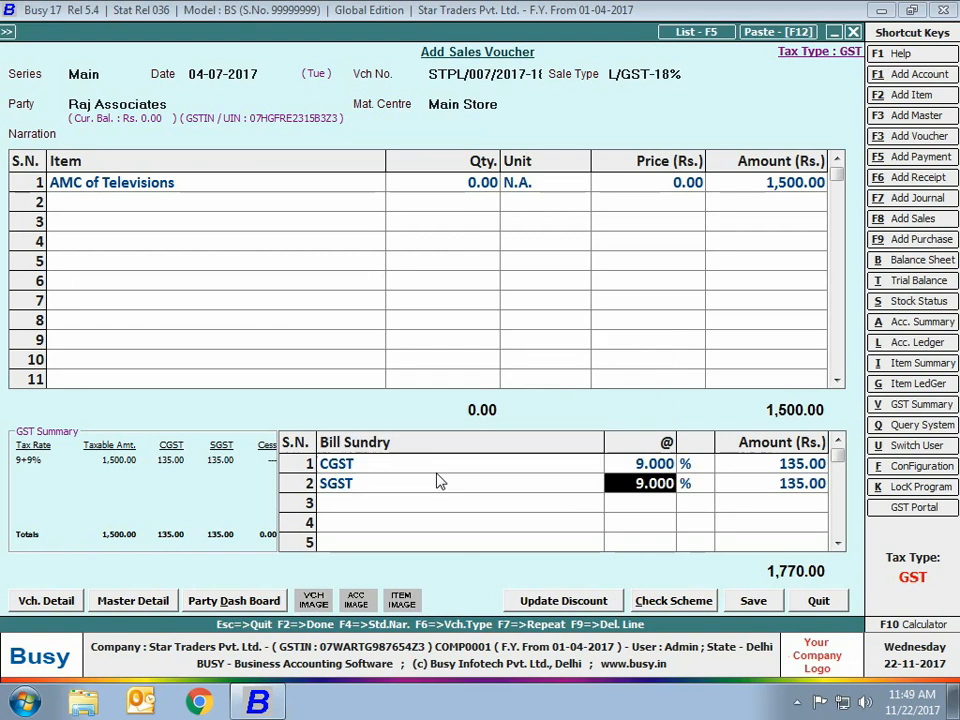
pyautogui.press('Return')
# Save the Raj Associates service voucher with a New Ref. bill adjustment and proceed to its invoice printing
pyautogui.click(749, 603)
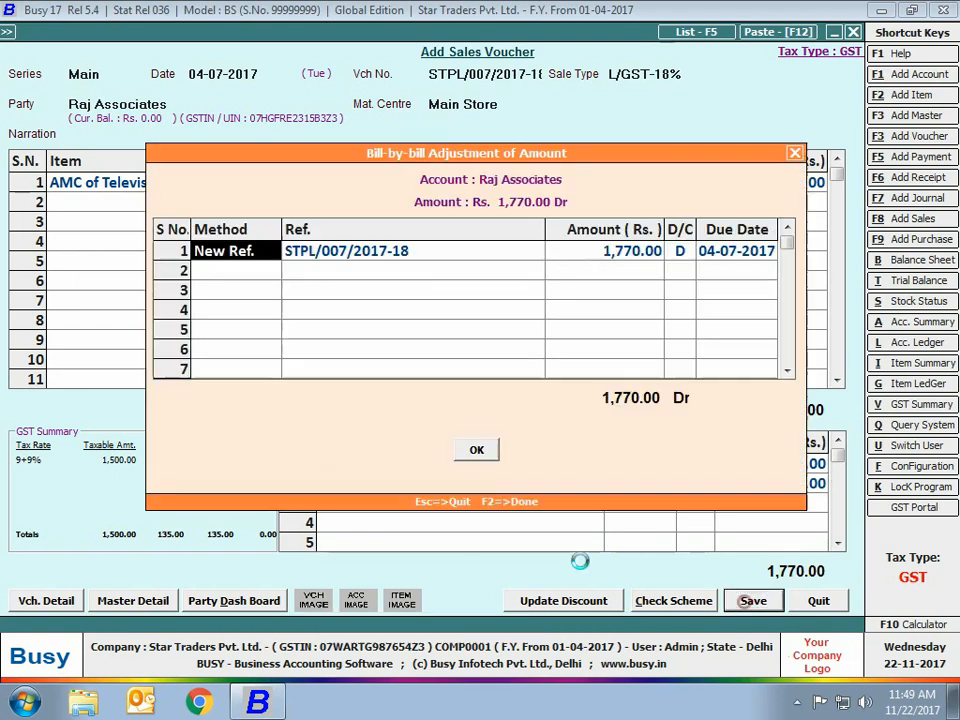
pyautogui.click(466, 447)
pyautogui.click(520, 398)
# Preview one copy of the Raj Associates invoice in STANDARD format and review its service line, CGST, SGST and grand total
pyautogui.press('Return')
pyautogui.press('Return')
pyautogui.press('Return')
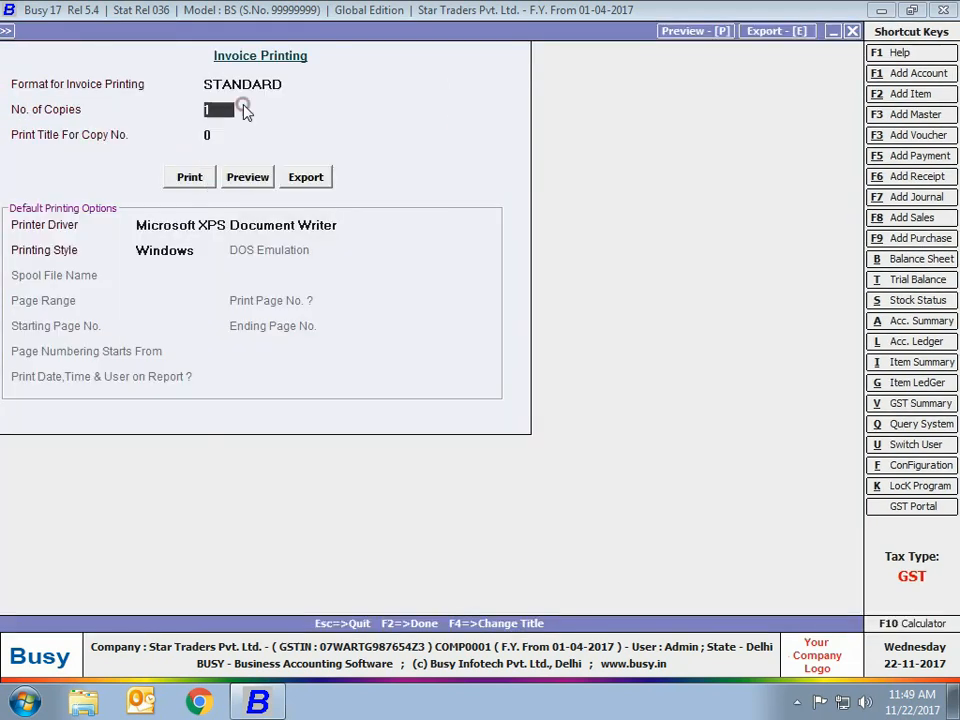
pyautogui.press('Return')
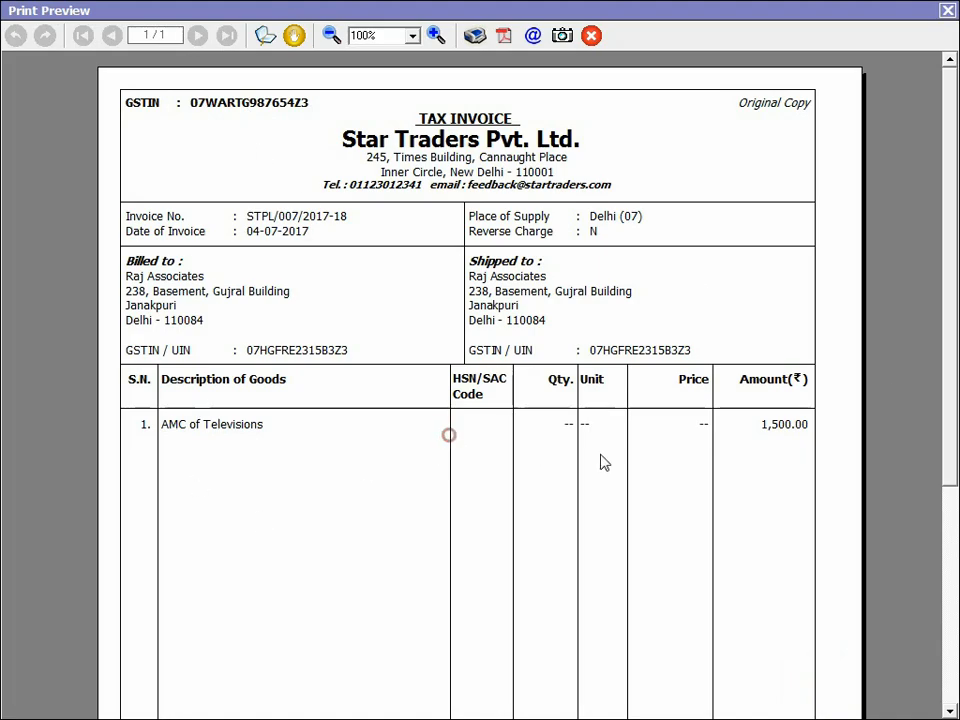
pyautogui.click(678, 461)
pyautogui.moveTo(945, 408); pyautogui.dragTo(947, 628)
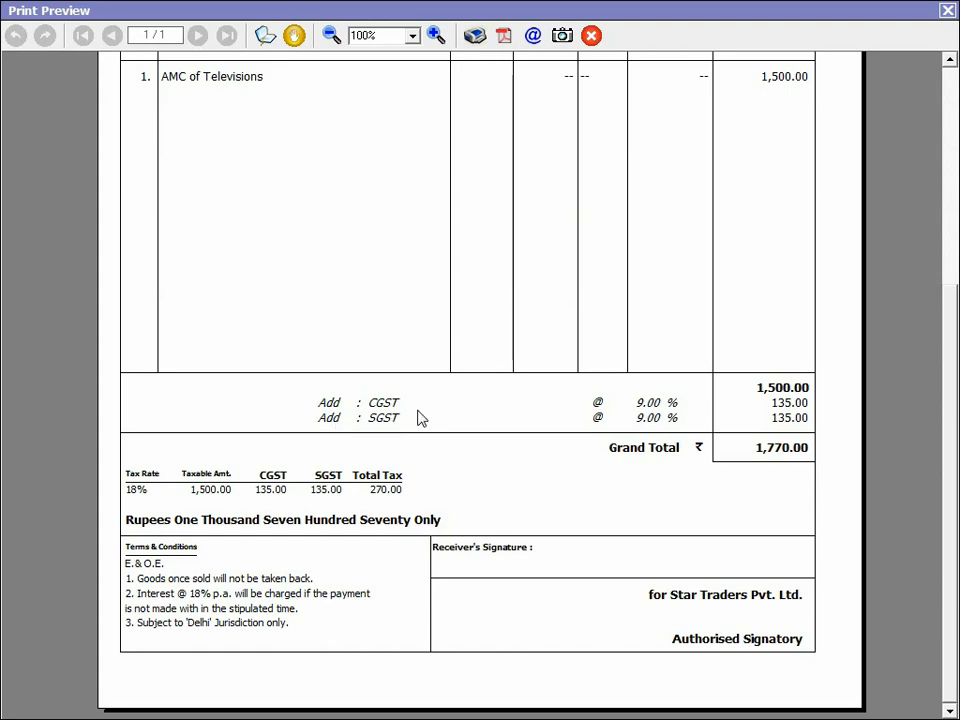
pyautogui.press('Escape')
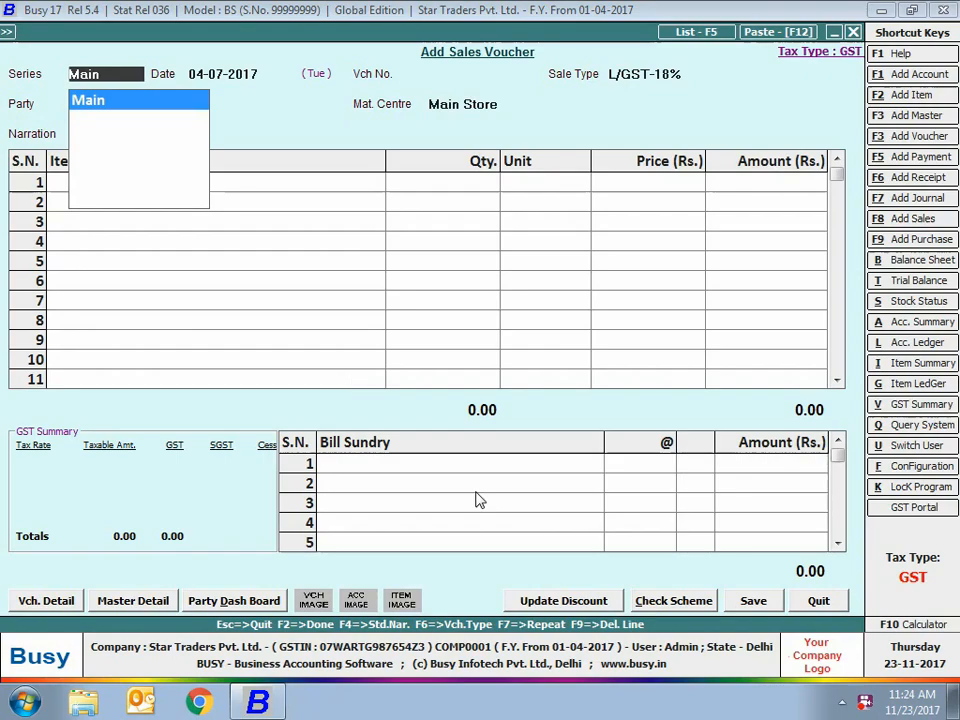
# Start another Main series sales voucher dated 04-07-2017 with the sale type I/GST-Export (ZeroRated)
pyautogui.press('Return')
pyautogui.press('Return')
pyautogui.press('Return')
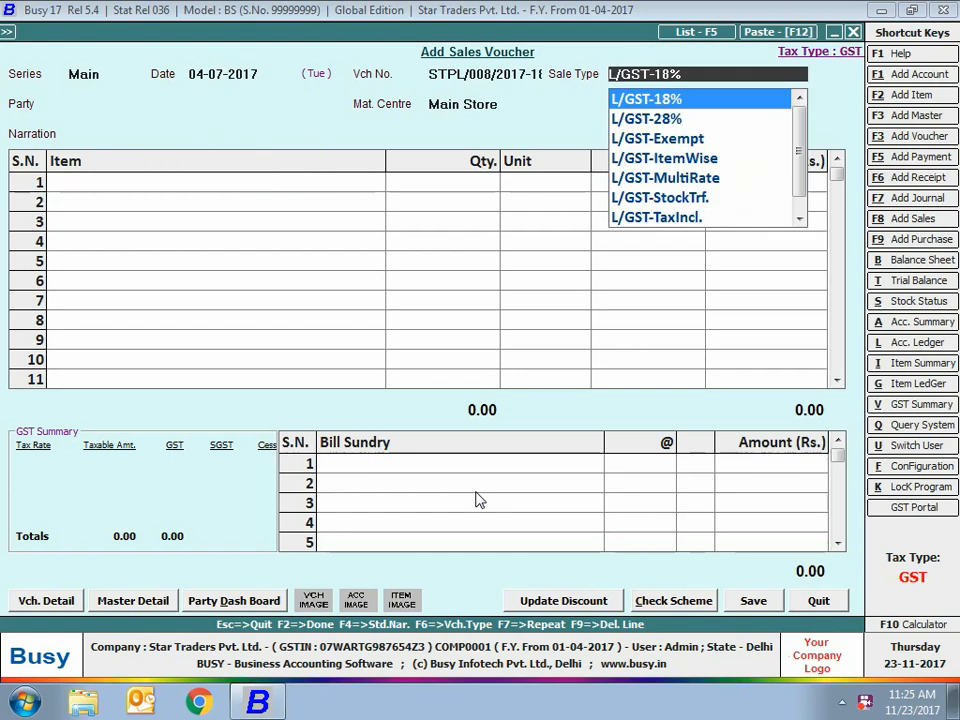
pyautogui.write('igt')
pyautogui.press('Down')
pyautogui.press('Down')
pyautogui.press('Down')
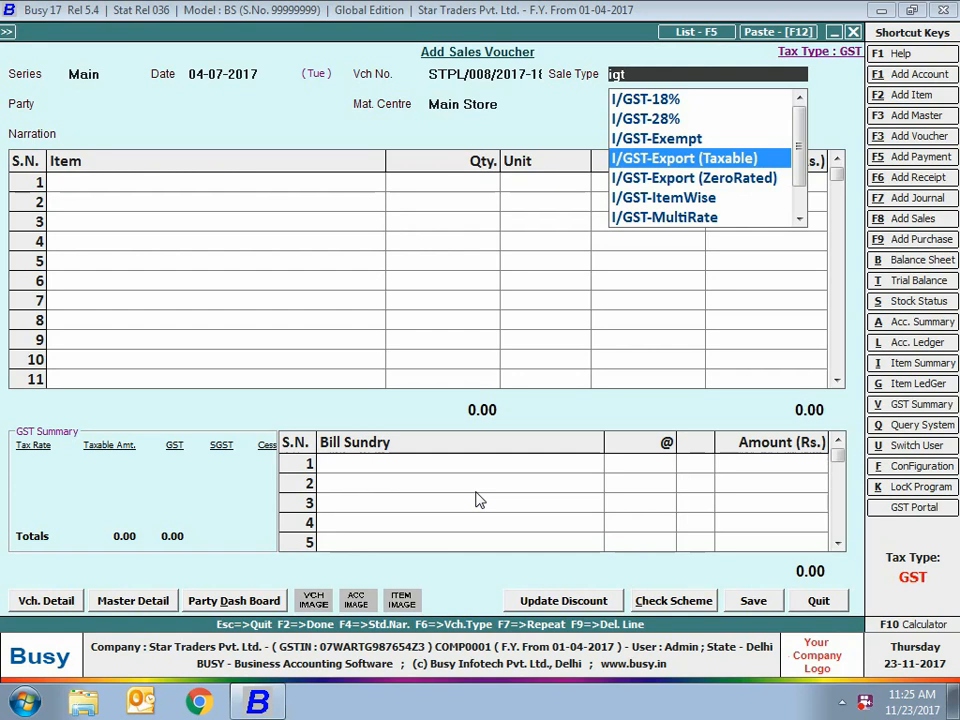
pyautogui.press('Down')
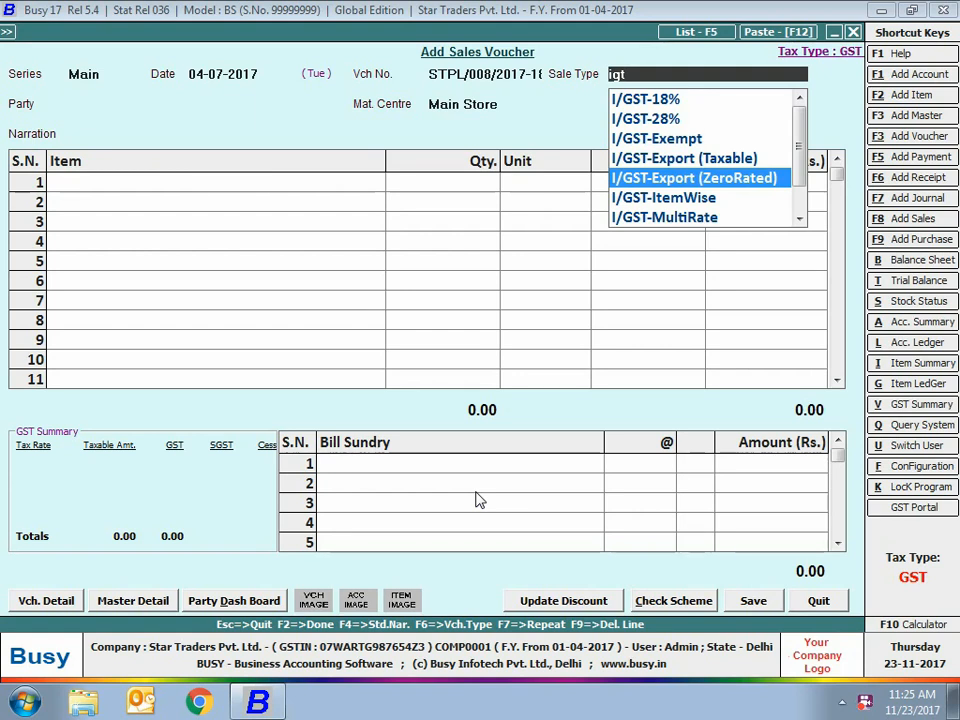
pyautogui.press('Return')
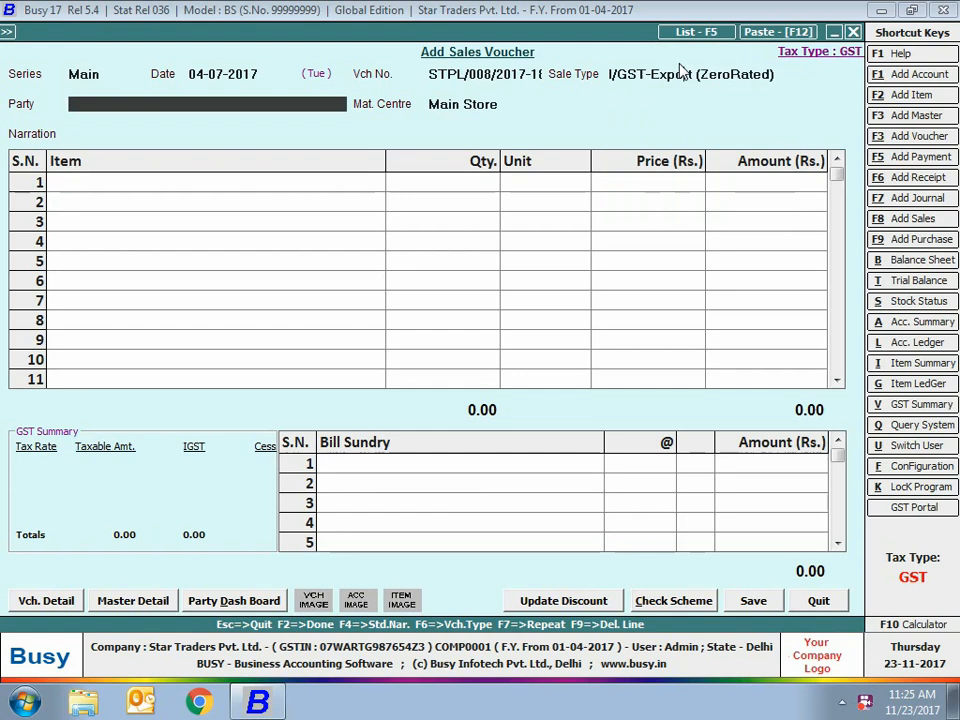
# Examine the region, transaction type and taxation settings of the I/GST-Export (ZeroRated) and I/GST-Export (Taxable) sale types
pyautogui.click(683, 73)
pyautogui.hotkey('alt', 'm')
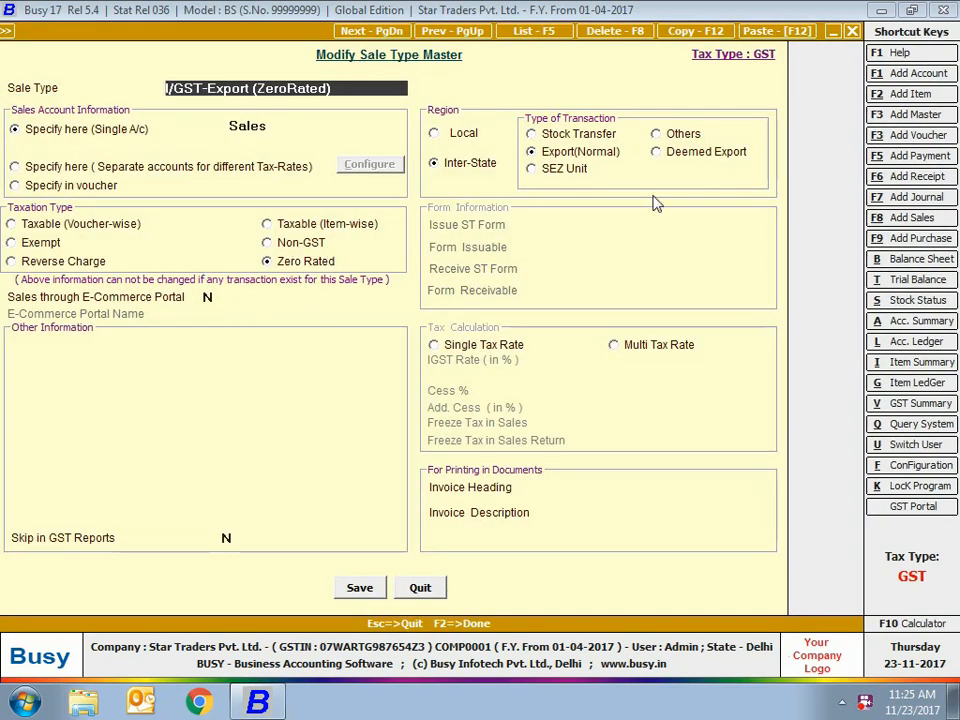
pyautogui.click(852, 31)
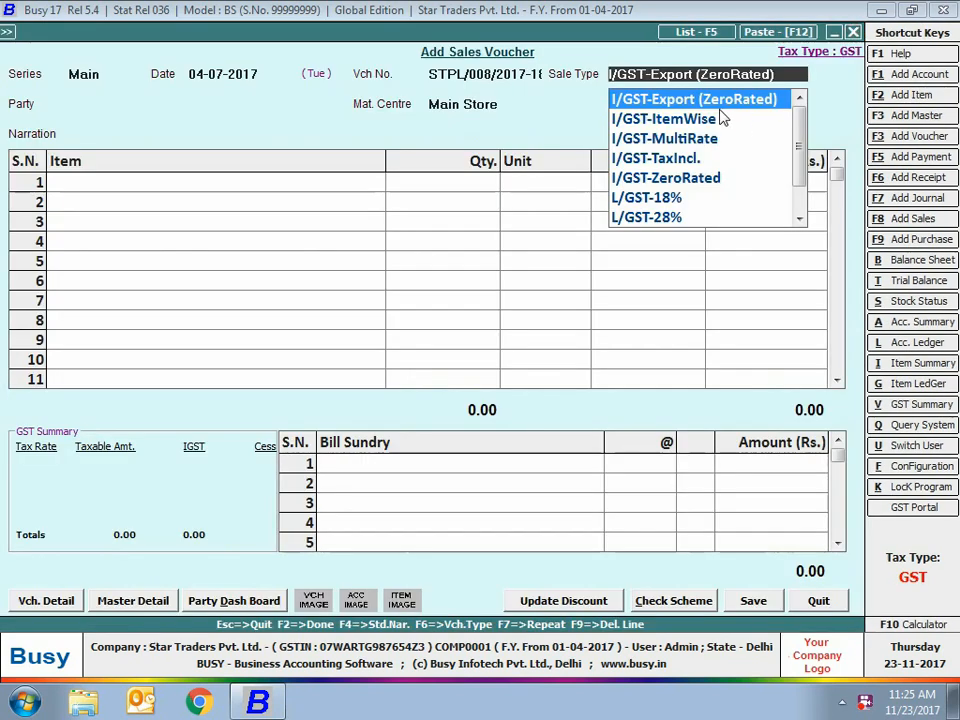
pyautogui.press('Up')
pyautogui.hotkey('alt', 'm')
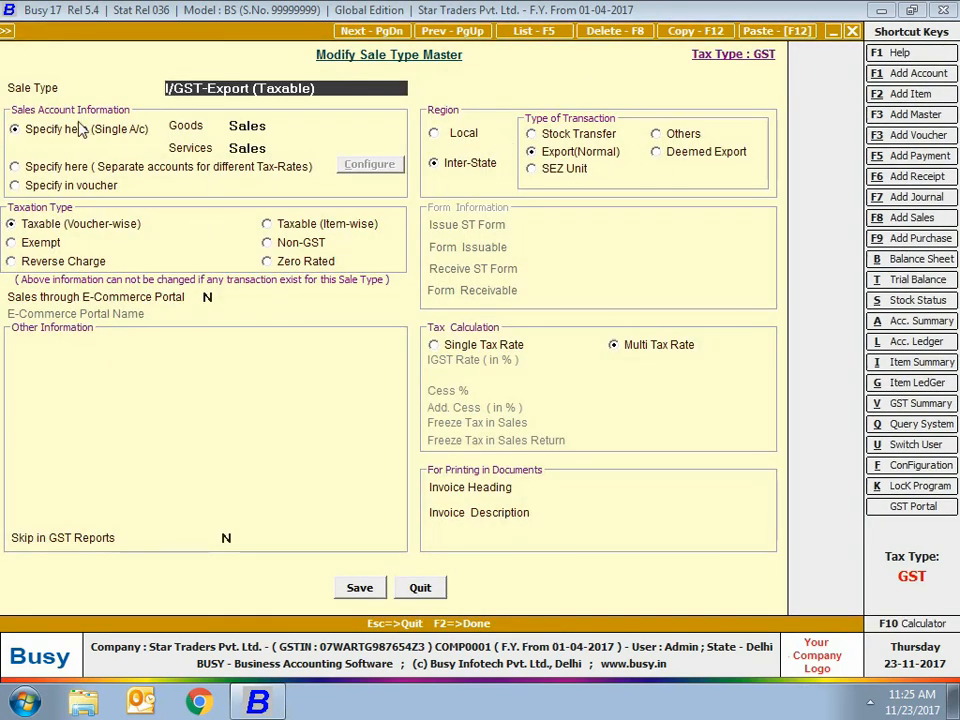
pyautogui.click(434, 593)
# Reselect I/GST-Export (ZeroRated) and choose Galibo Thailand as the party, keeping Main Store and a blank narration
pyautogui.press('Down')
pyautogui.press('Return')
pyautogui.write('gal')
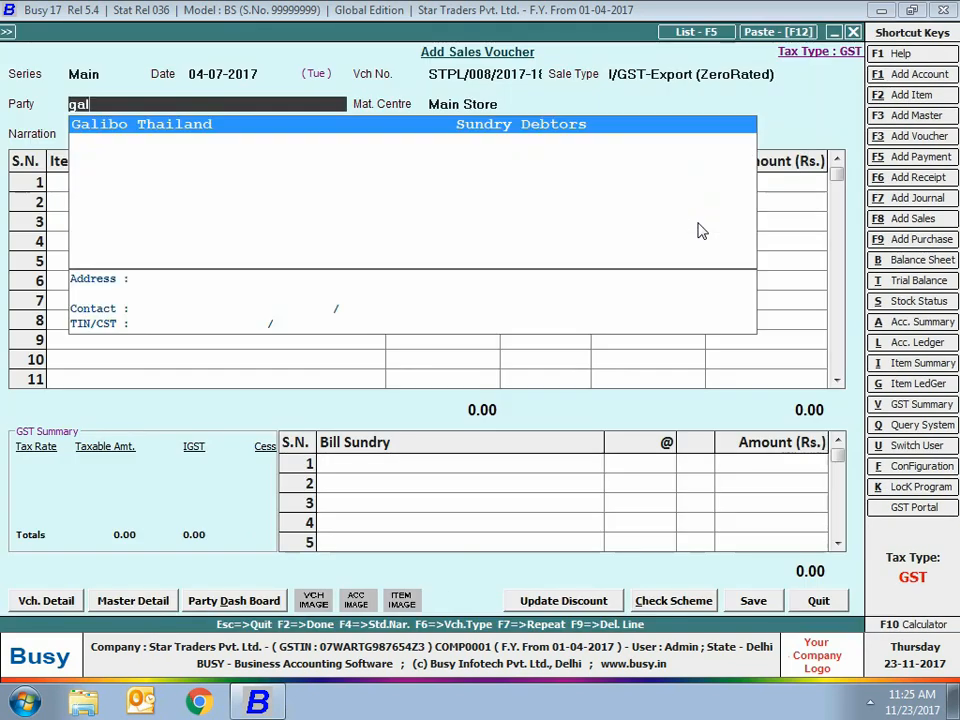
pyautogui.press('Return')
pyautogui.press('Return')
pyautogui.press('Return')
pyautogui.press('Return')
pyautogui.press('Return')
pyautogui.press('Return')
pyautogui.press('Return')
pyautogui.press('Return')
pyautogui.press('Return')
# Add 100 Pcs. of Plastic Round Tables at Rs. 200.00 to the Galibo Thailand export voucher, leaving the bill sundries blank
pyautogui.write('pla')
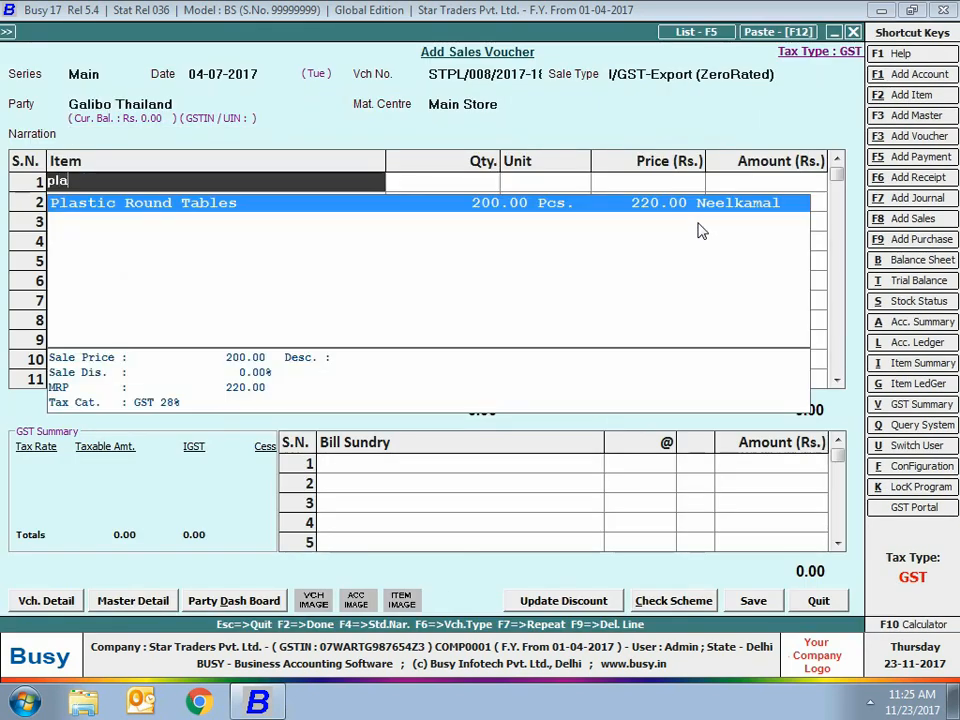
pyautogui.press('Return')
pyautogui.write('100')
pyautogui.press('Return')
pyautogui.press('Return')
pyautogui.press('Return')
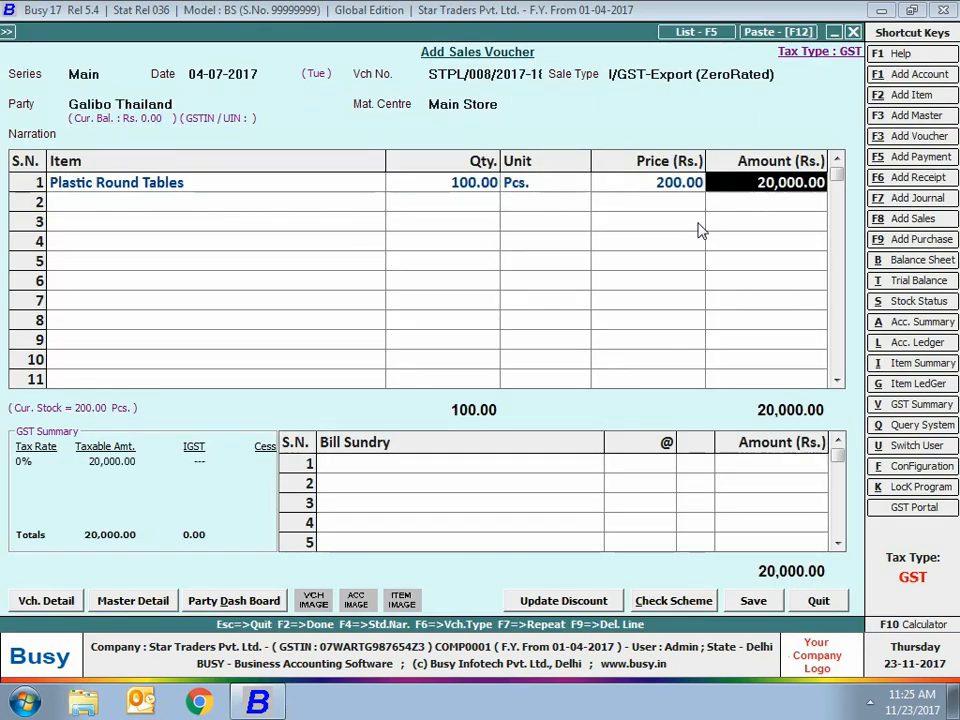
pyautogui.press('Return')
pyautogui.press('Return')
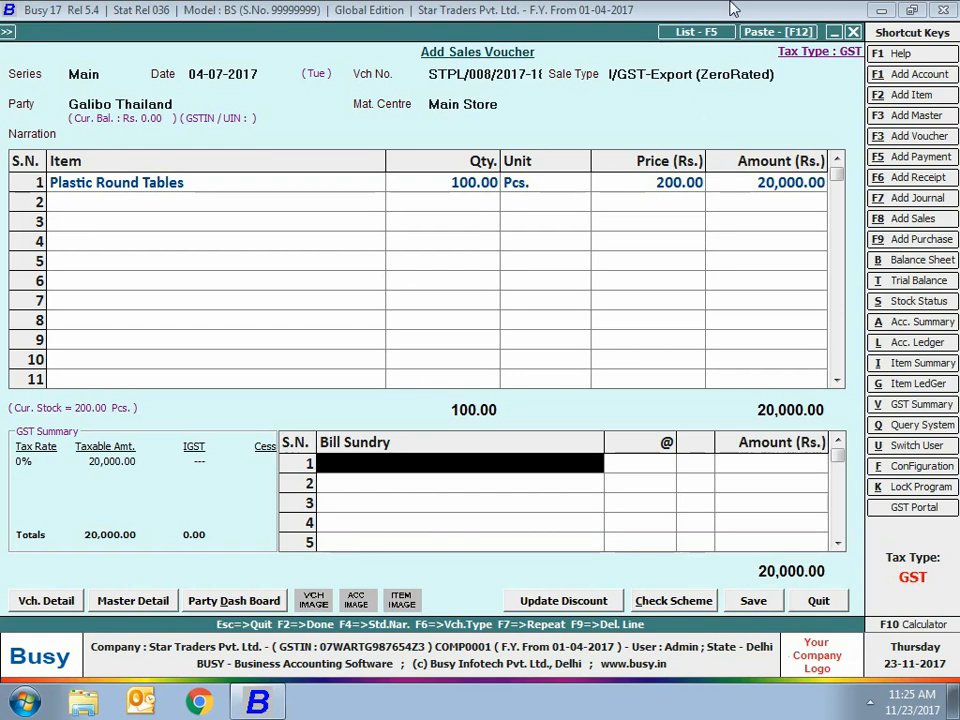
# Save the export voucher with shipping bill number 2345 dated 04-07-2017 and port code 25, accepting the new bill reference STPL/008/2017-18
pyautogui.click(757, 601)
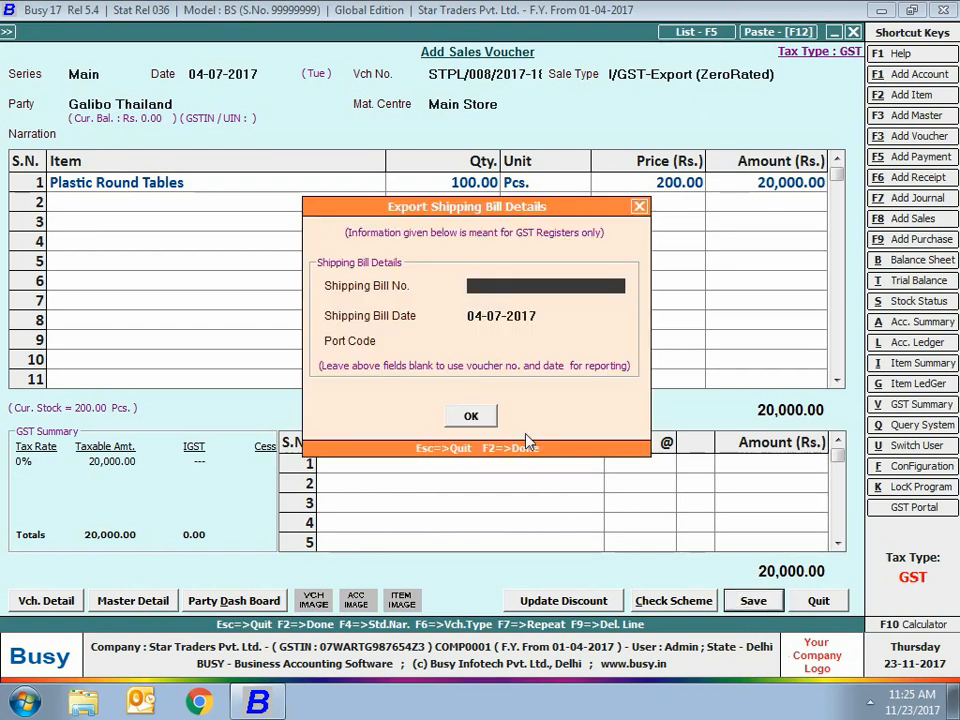
pyautogui.write('234')
pyautogui.press('Return')
pyautogui.press('Return')
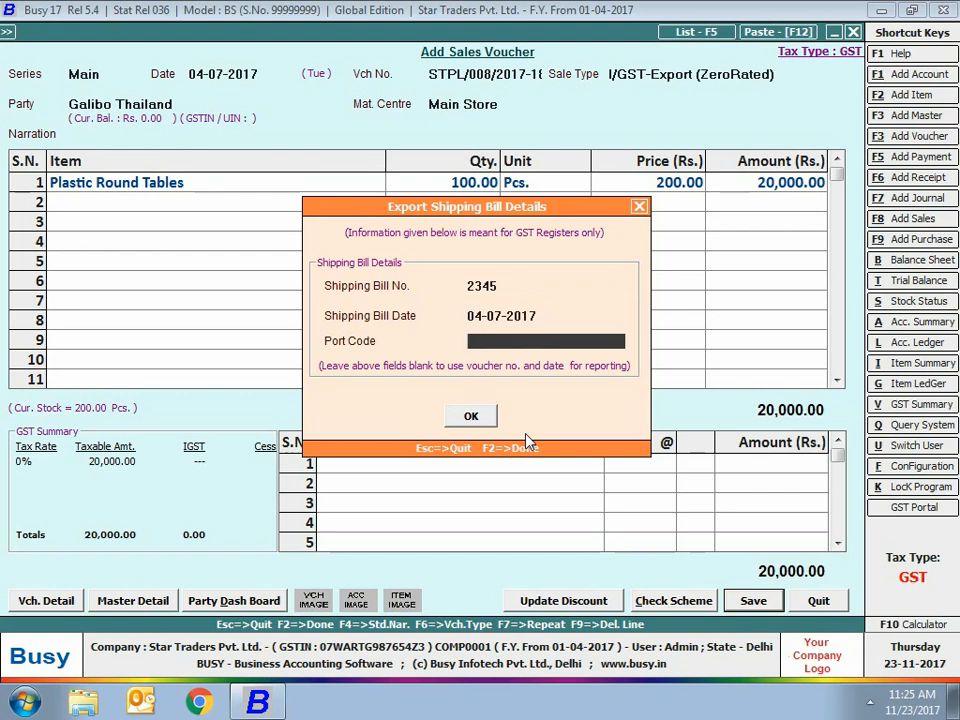
pyautogui.write('25')
pyautogui.press('Return')
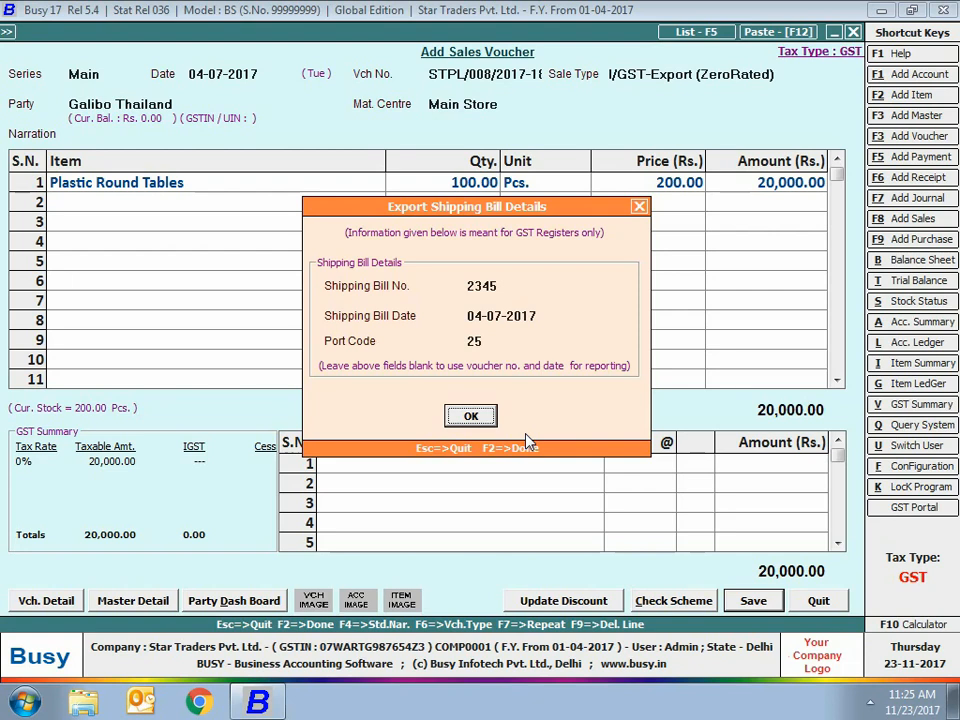
pyautogui.press('Return')
pyautogui.click(476, 449)
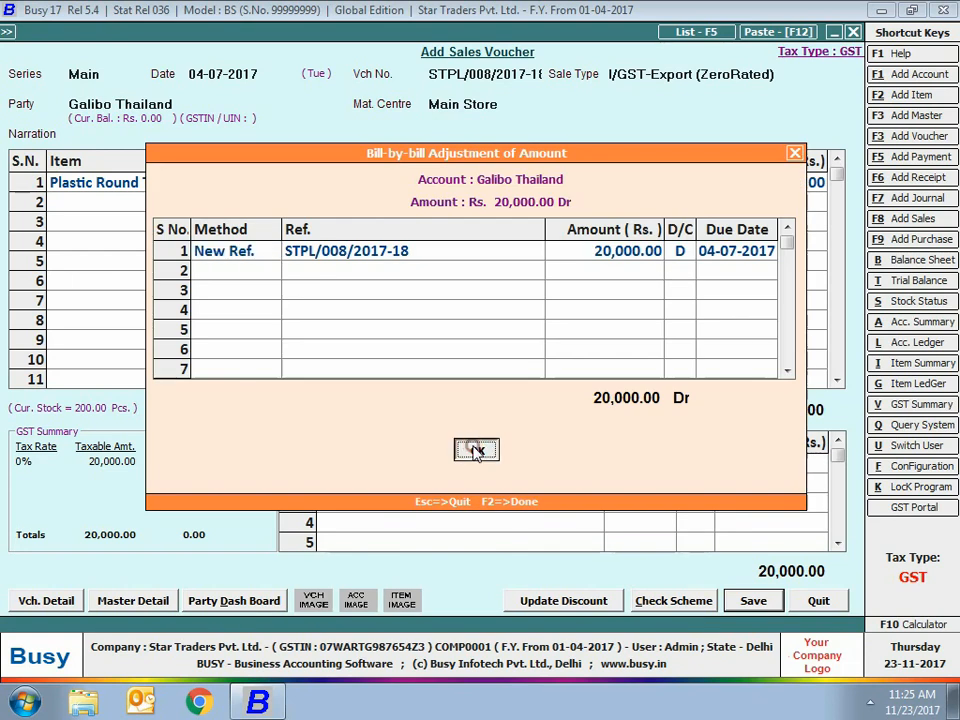
# Preview one copy of the Galibo Thailand invoice in STANDARD format and review its item line, zero-rated tax summary and grand total
pyautogui.click(524, 391)
pyautogui.press('Return')
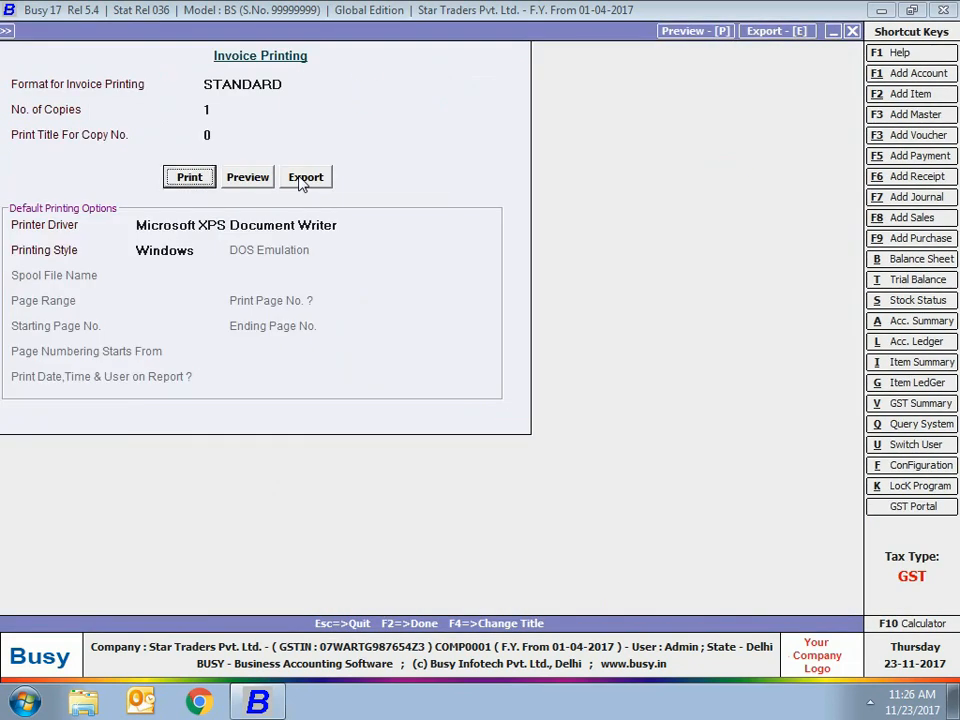
pyautogui.press('Right')
pyautogui.press('Return')
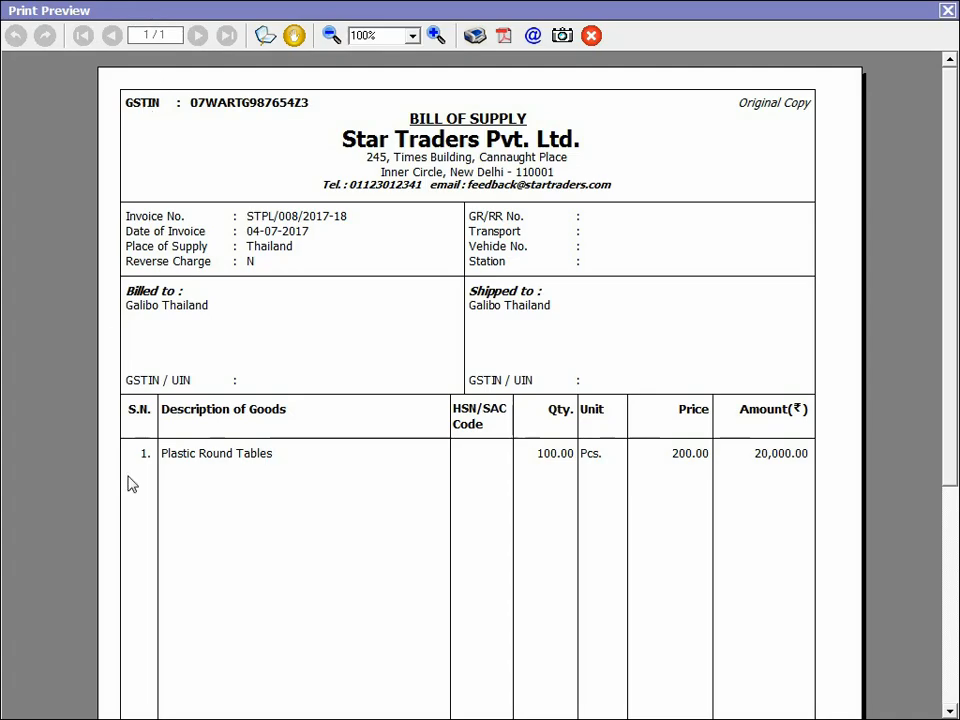
pyautogui.moveTo(953, 253); pyautogui.dragTo(932, 497)
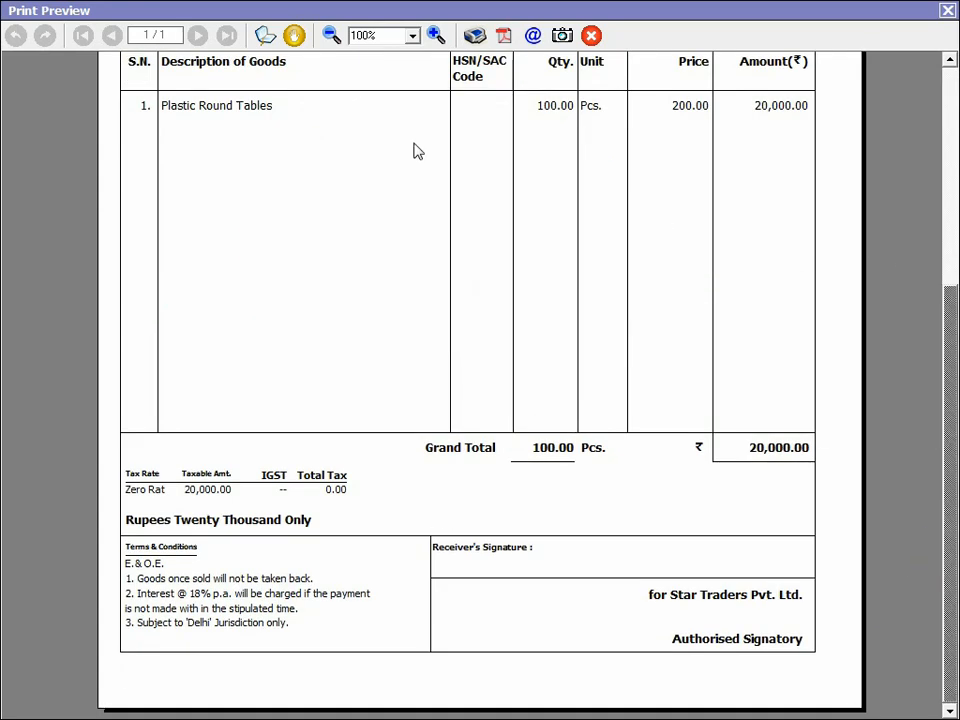
pyautogui.click(946, 13)
pyautogui.press('Escape')
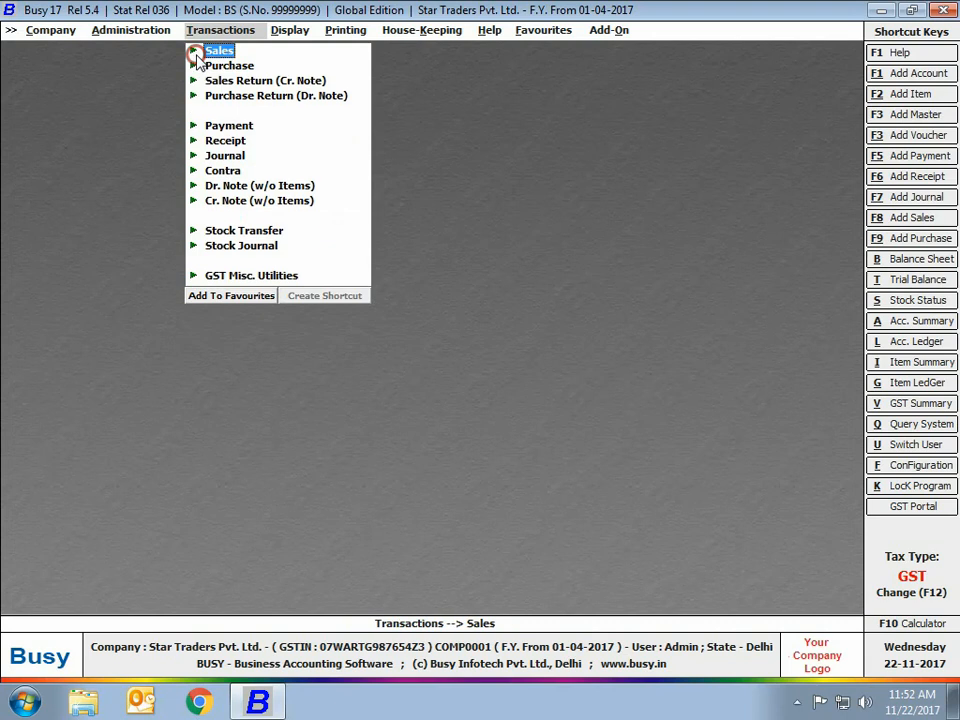
# Start a Main series payment voucher dated 10-07-2017 with the type Regular
pyautogui.click(224, 125)
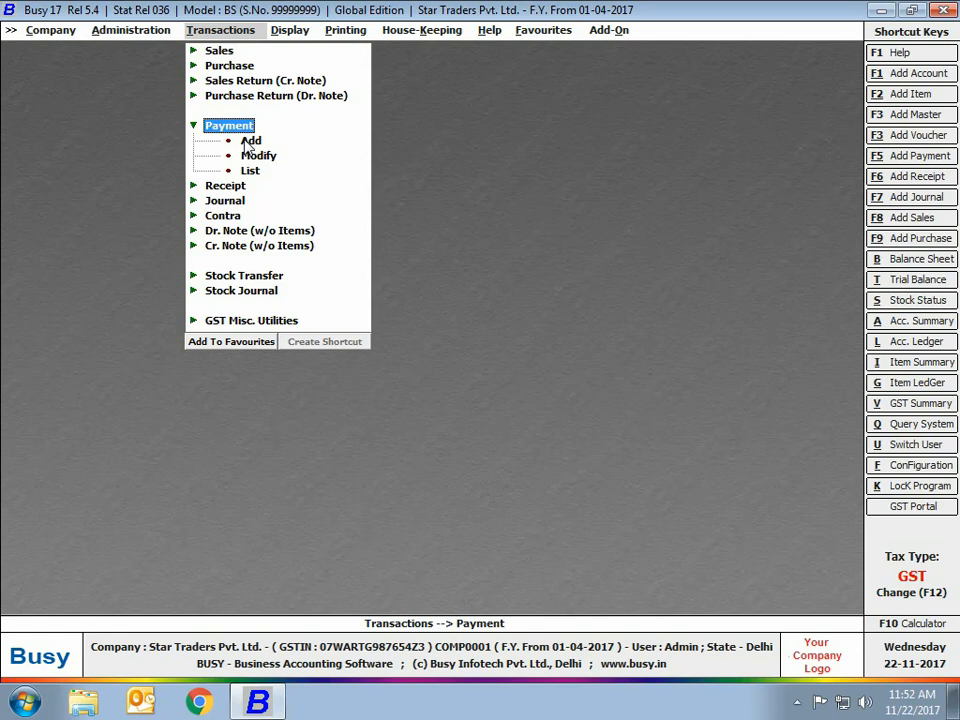
pyautogui.click(249, 142)
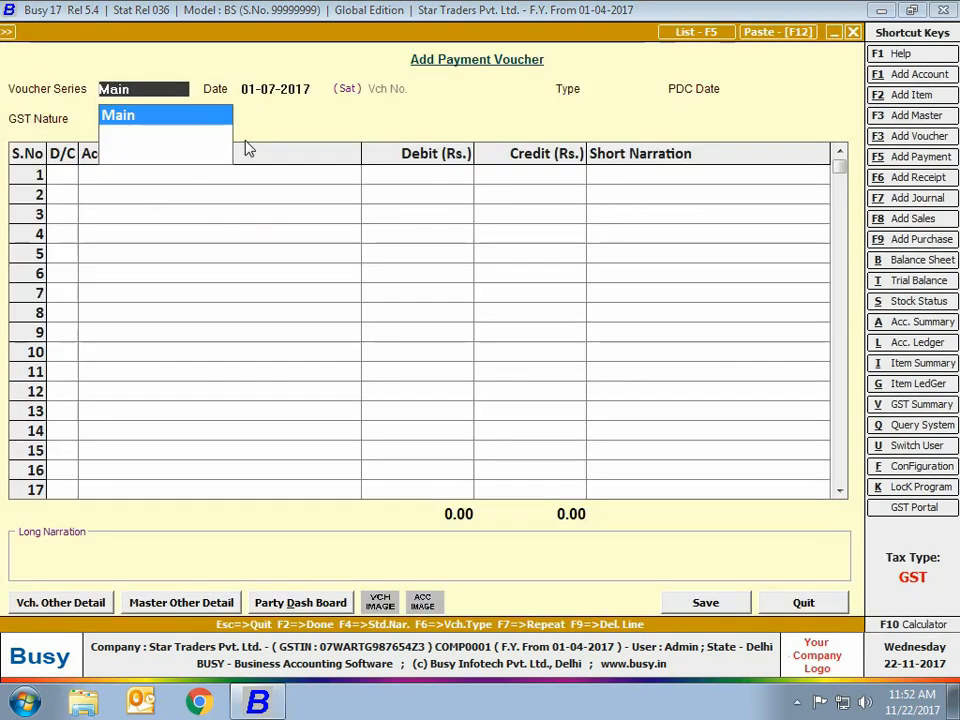
pyautogui.press('Return')
pyautogui.write('10-07')
pyautogui.press('Return')
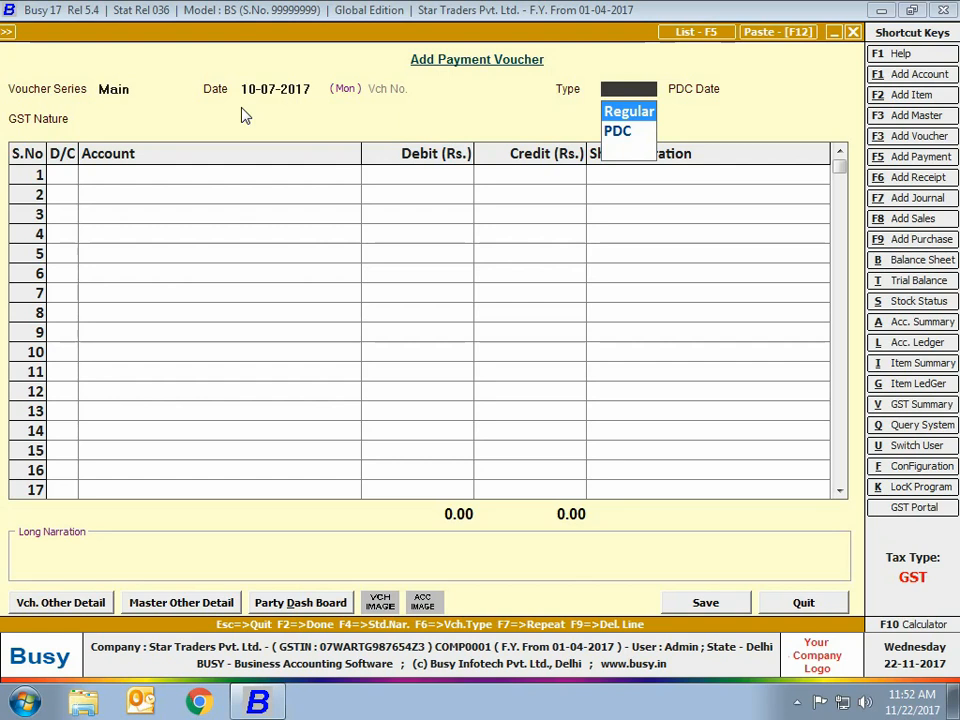
pyautogui.press('Return')
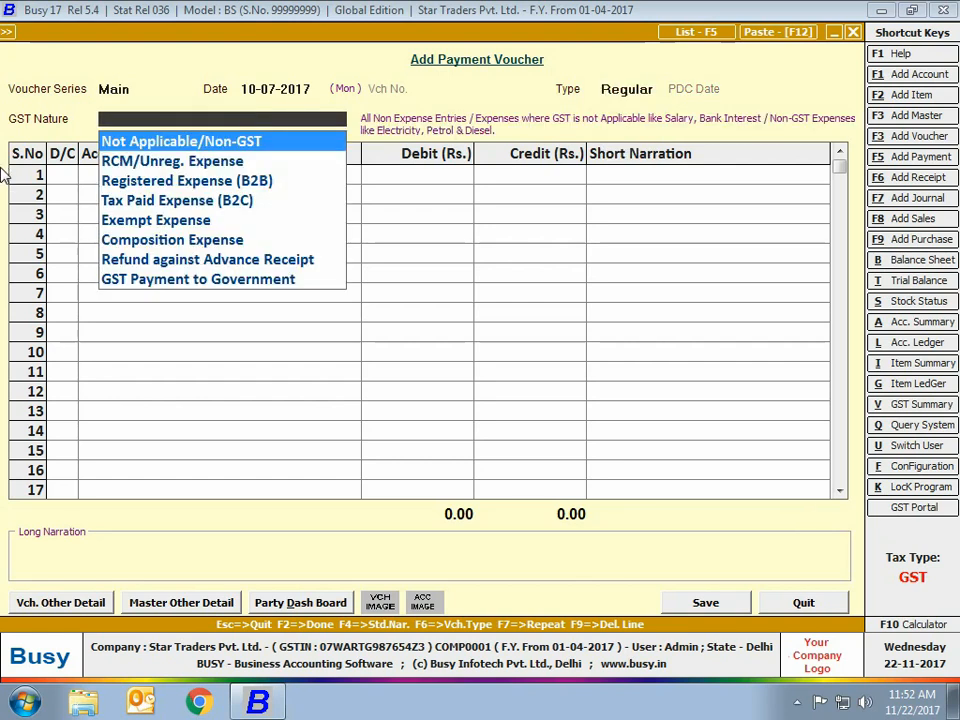
# Review the description of each GST nature for the payment voucher and choose Not Applicable/Non-GST
pyautogui.press('Down')
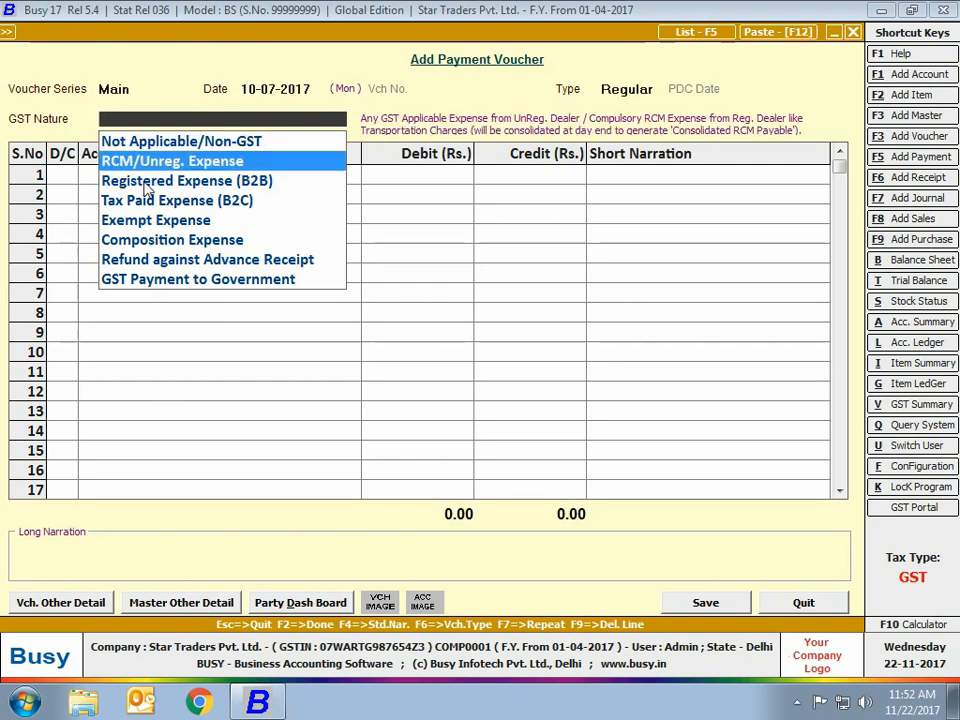
pyautogui.press('Down')
pyautogui.press('Down')
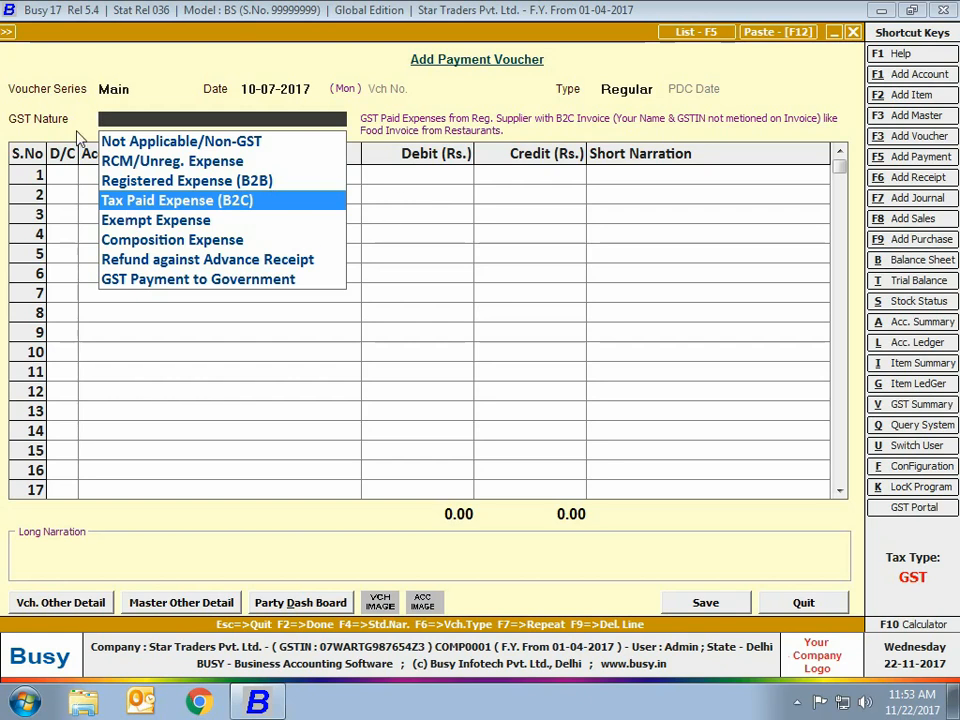
pyautogui.press('Down')
pyautogui.press('Down')
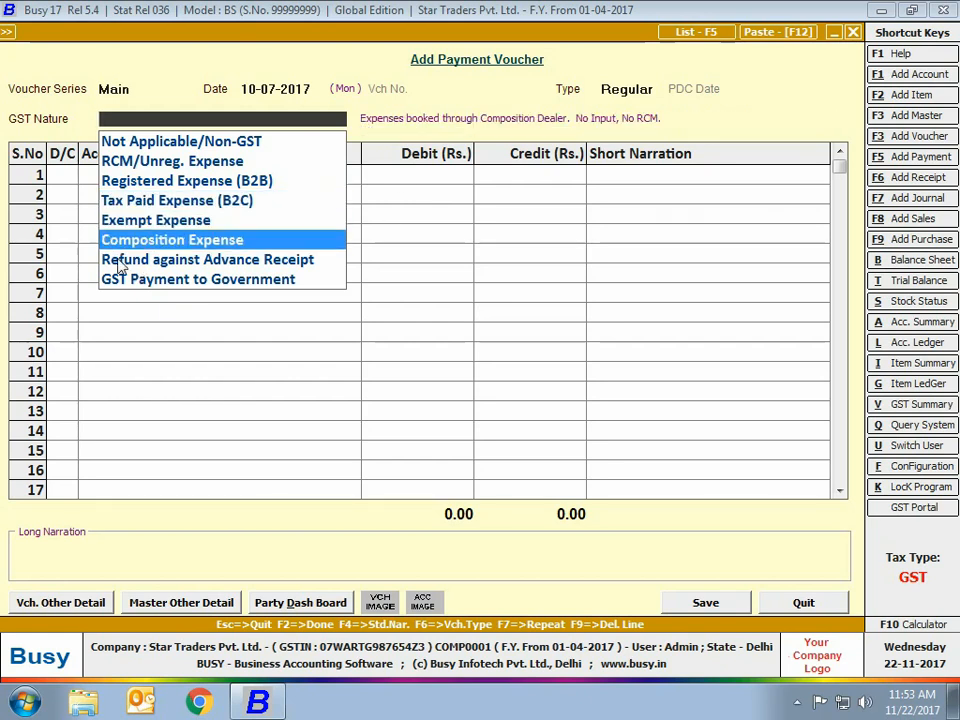
pyautogui.press('Down')
pyautogui.press('Down')
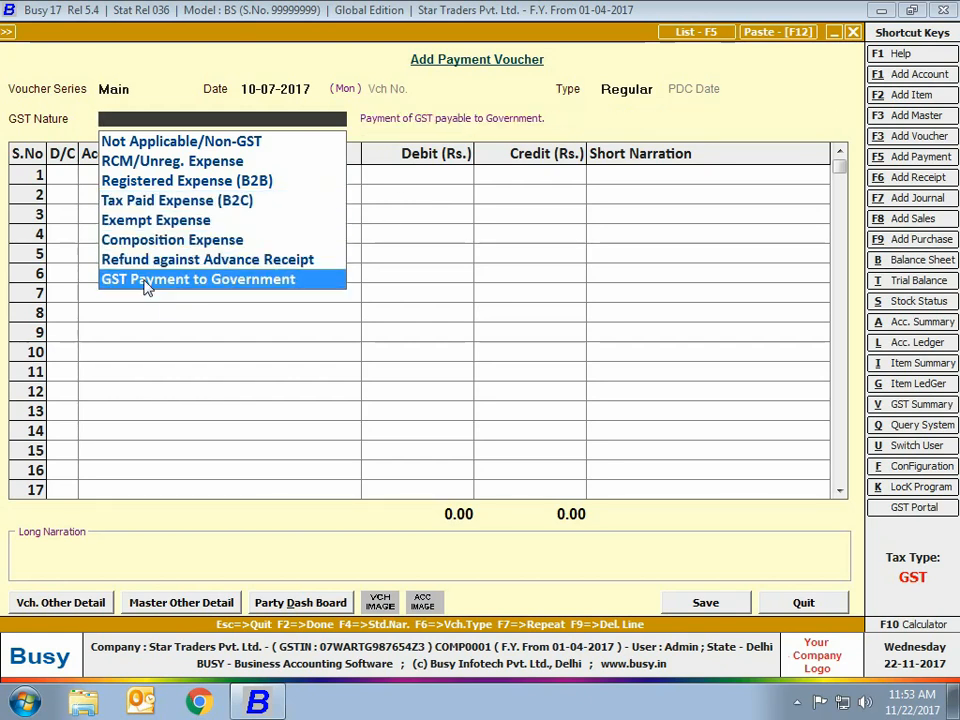
pyautogui.click(141, 142)
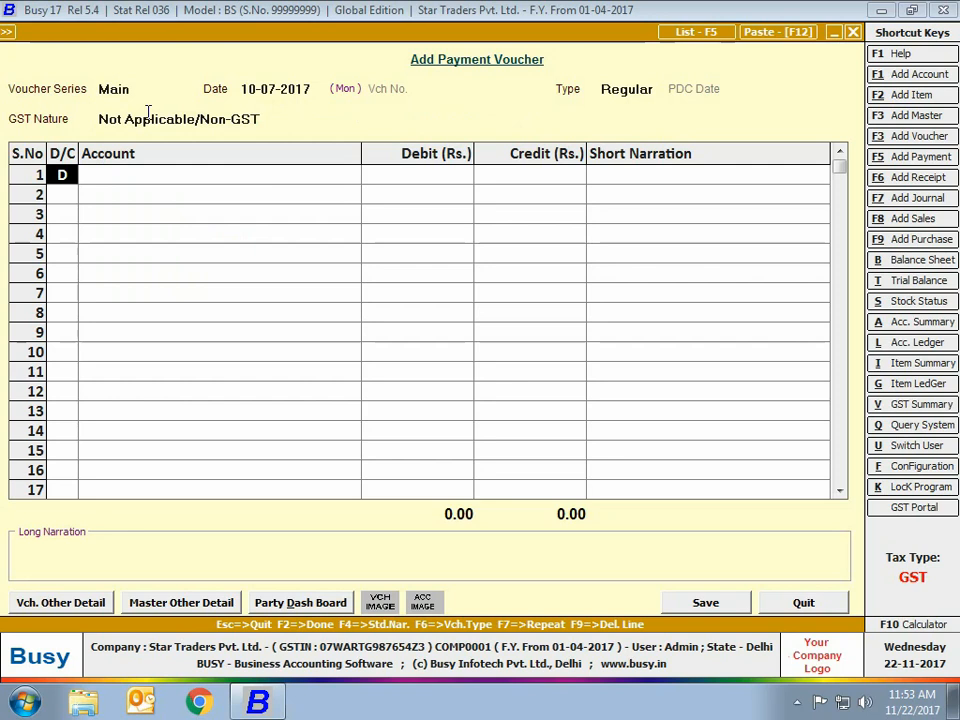
# Debit Sony India Pvt. Ltd. with Rs. 2,30,400 on the first line of the payment voucher
pyautogui.press('Return')
pyautogui.write('sony')
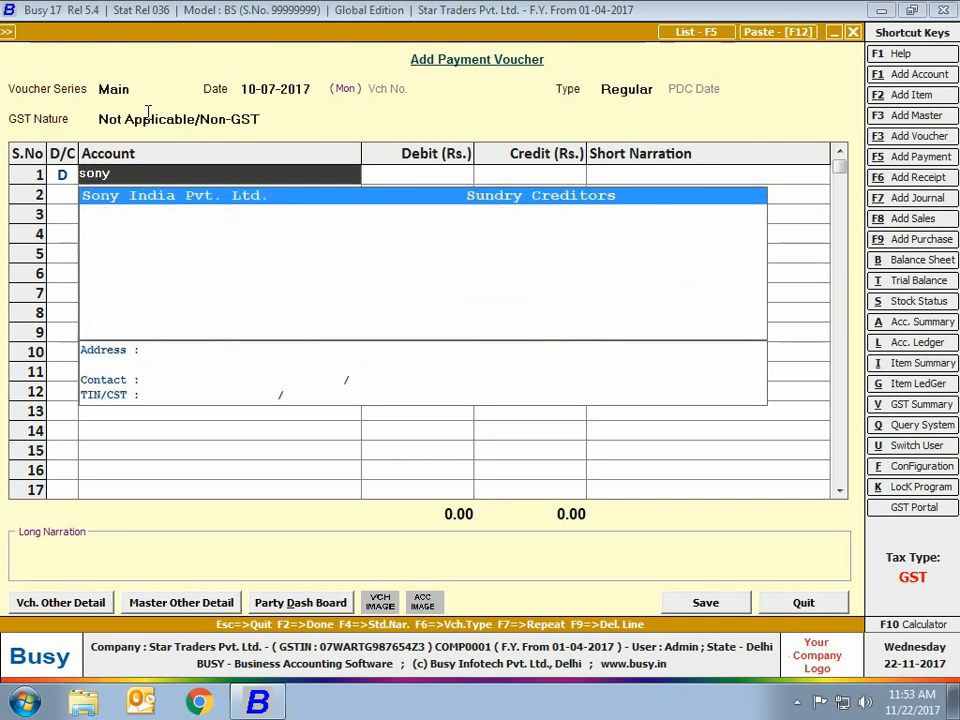
pyautogui.press('Return')
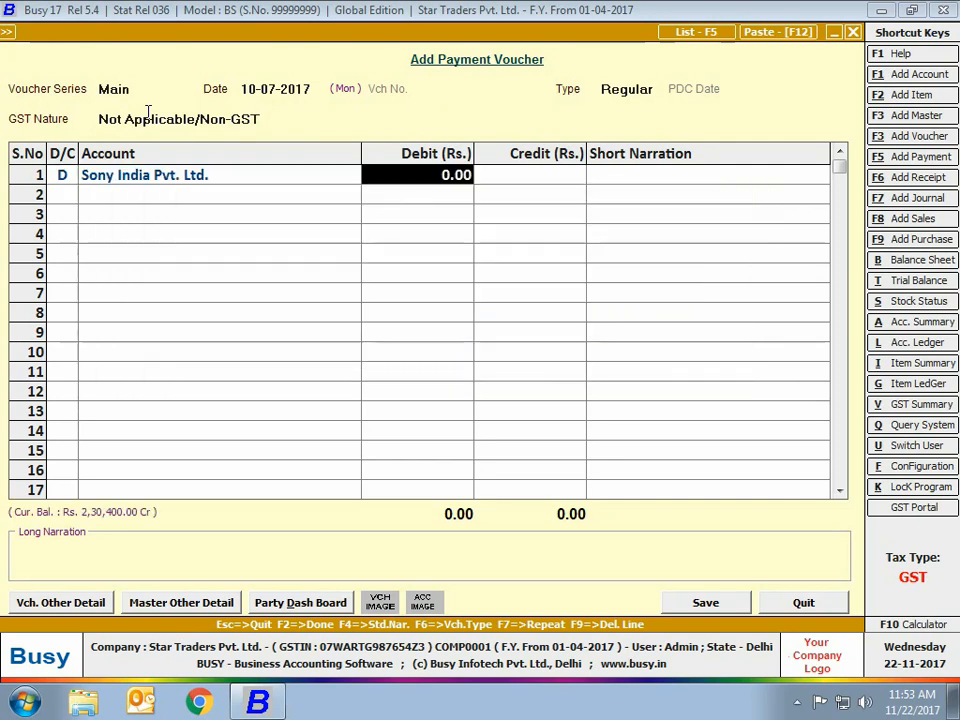
pyautogui.write('2,30,')
pyautogui.write('4')
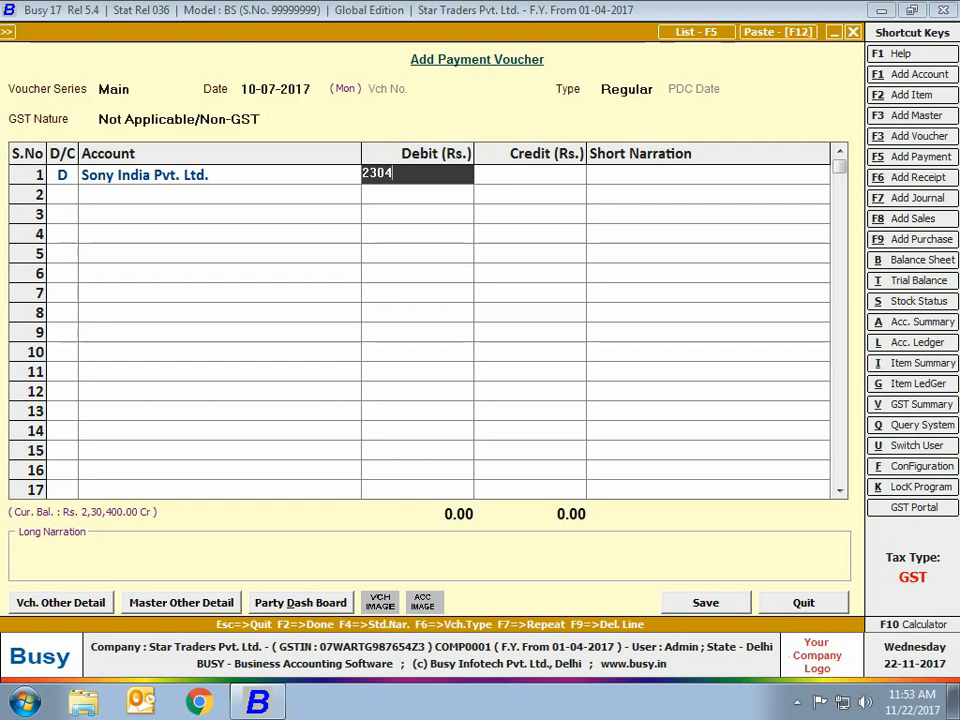
pyautogui.write('00')
pyautogui.press('Return')
# Credit HDFC Bank with Rs. 2,30,400 on the second line, leaving the short and long narrations blank
pyautogui.press('Return')
pyautogui.write('h')
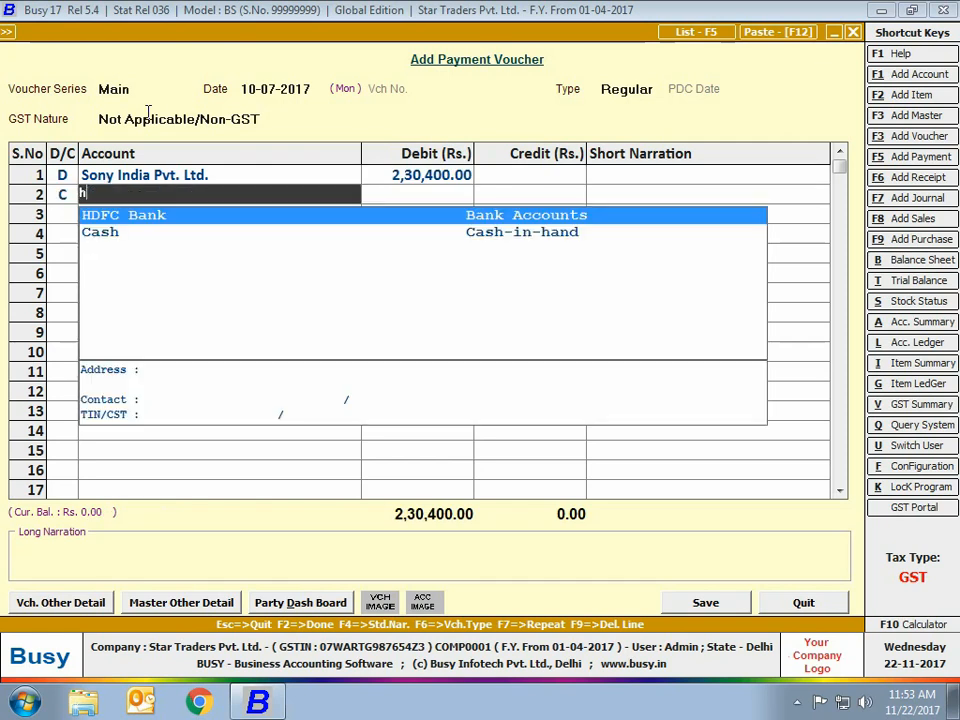
pyautogui.write('dfc')
pyautogui.press('Return')
pyautogui.press('Return')
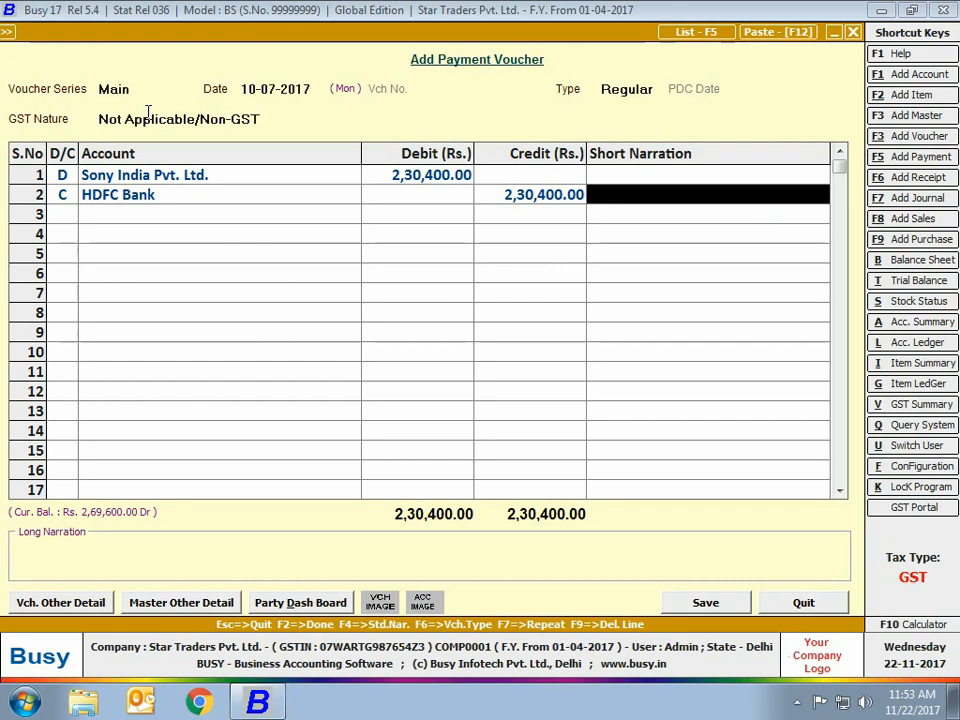
pyautogui.press('Return')
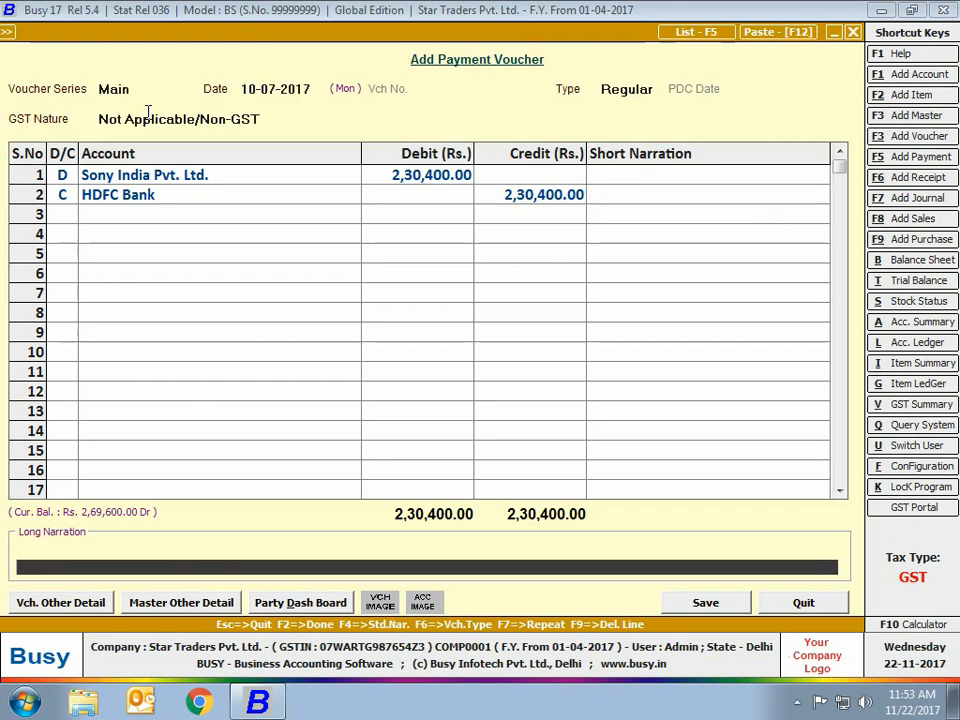
pyautogui.press('Return')
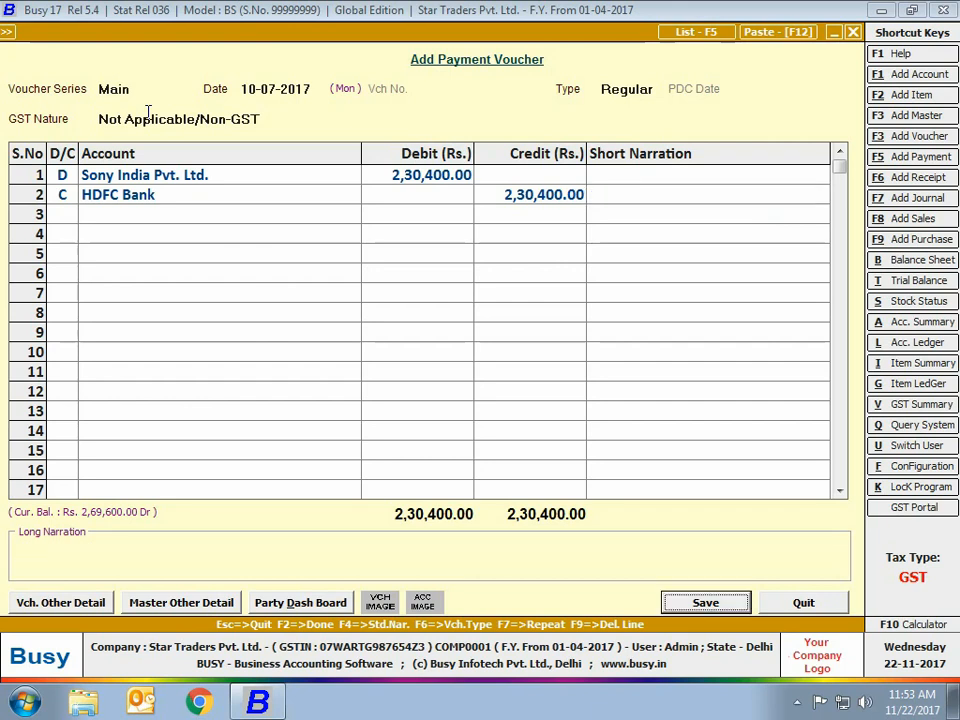
# Save the payment voucher, adjusting the full Rs. 2,30,400 against the Sony-2345 bill reference, and leave payment entry
pyautogui.press('Return')
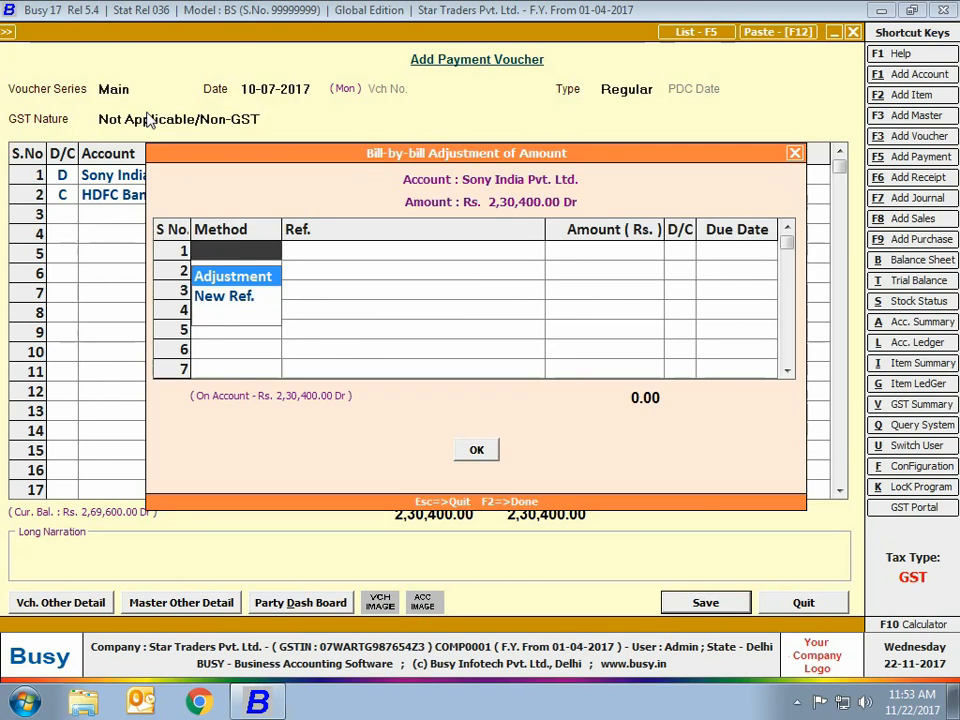
pyautogui.press('Return')
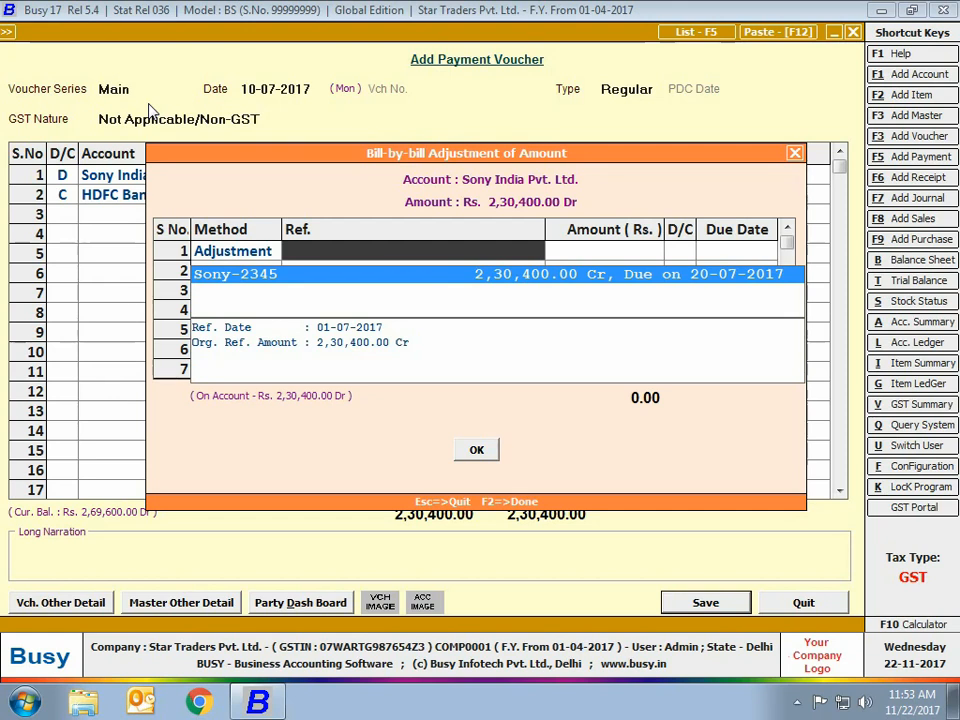
pyautogui.press('Return')
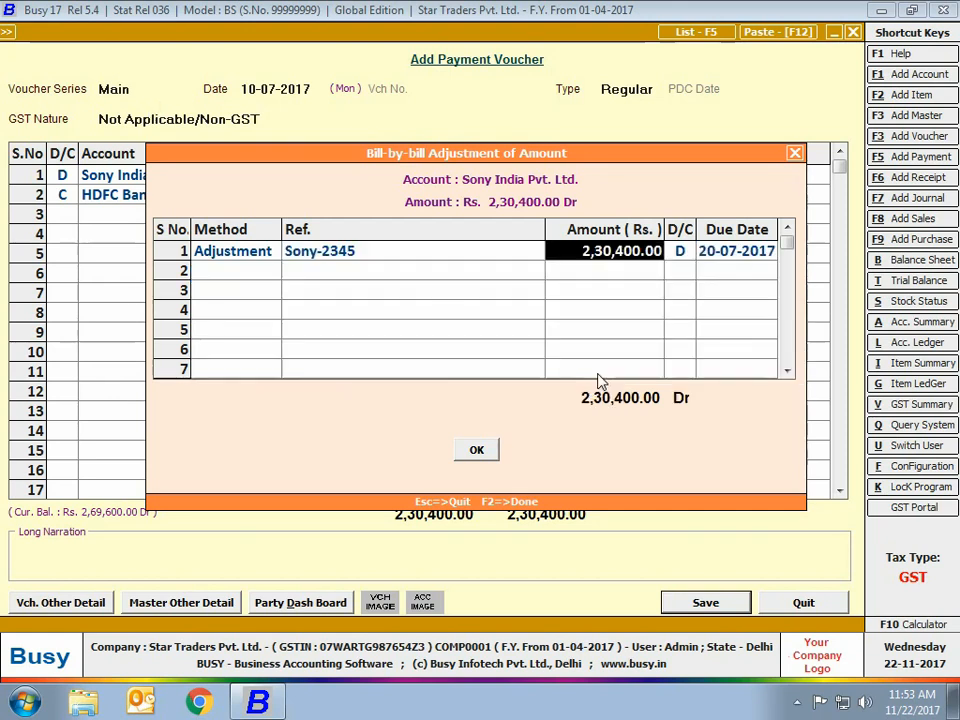
pyautogui.press('Return')
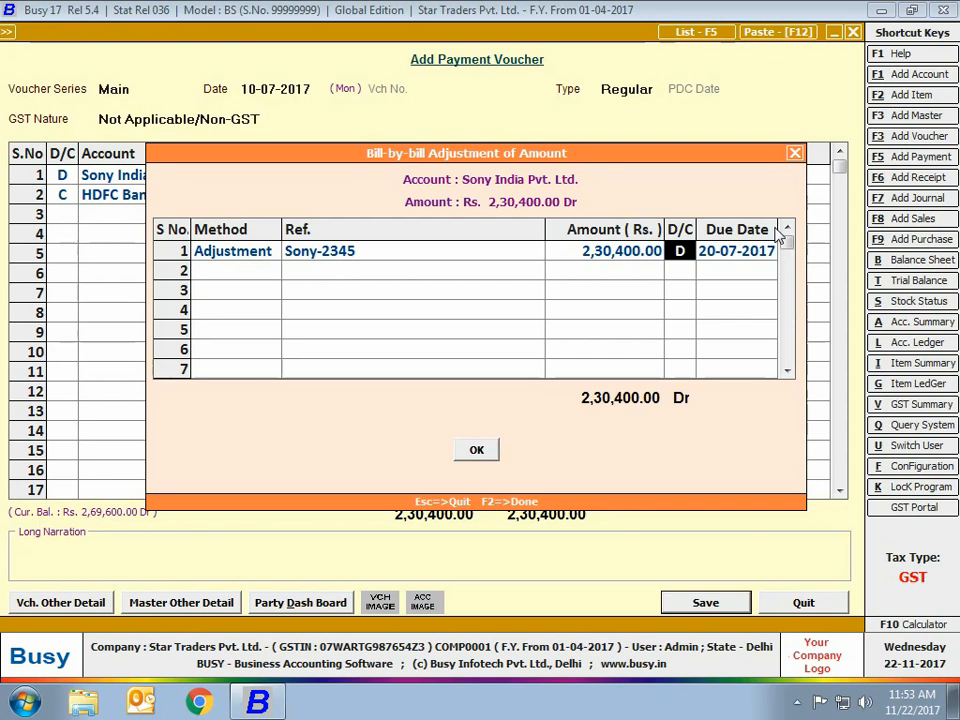
pyautogui.click(476, 449)
pyautogui.press('Escape')
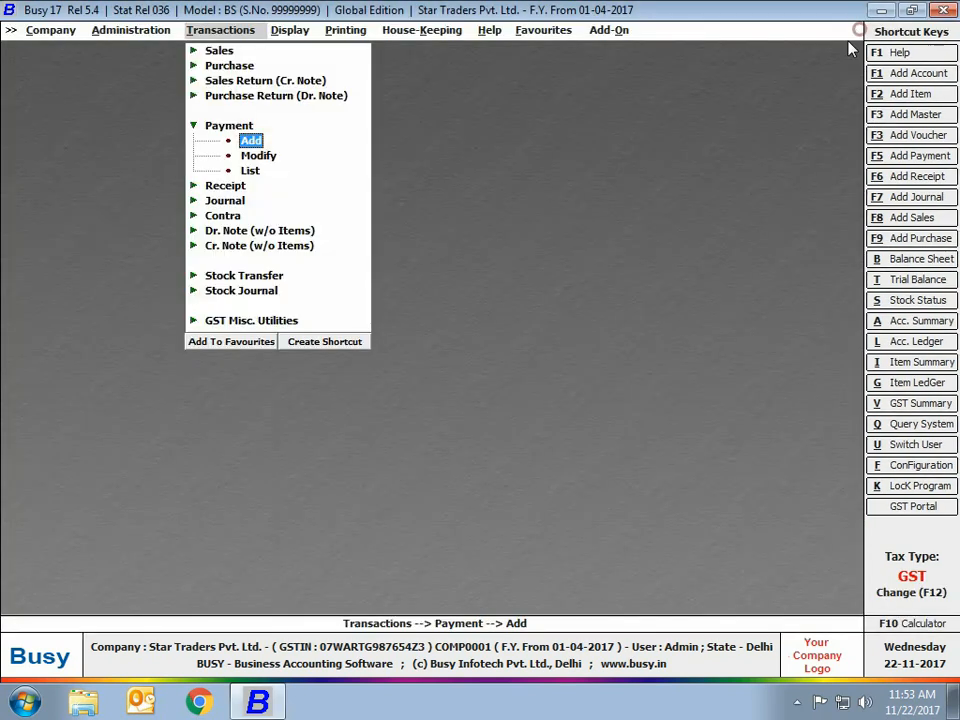
# Start a Main series receipt voucher dated 25-07-2017 with the type Regular
pyautogui.click(240, 127)
pyautogui.click(236, 142)
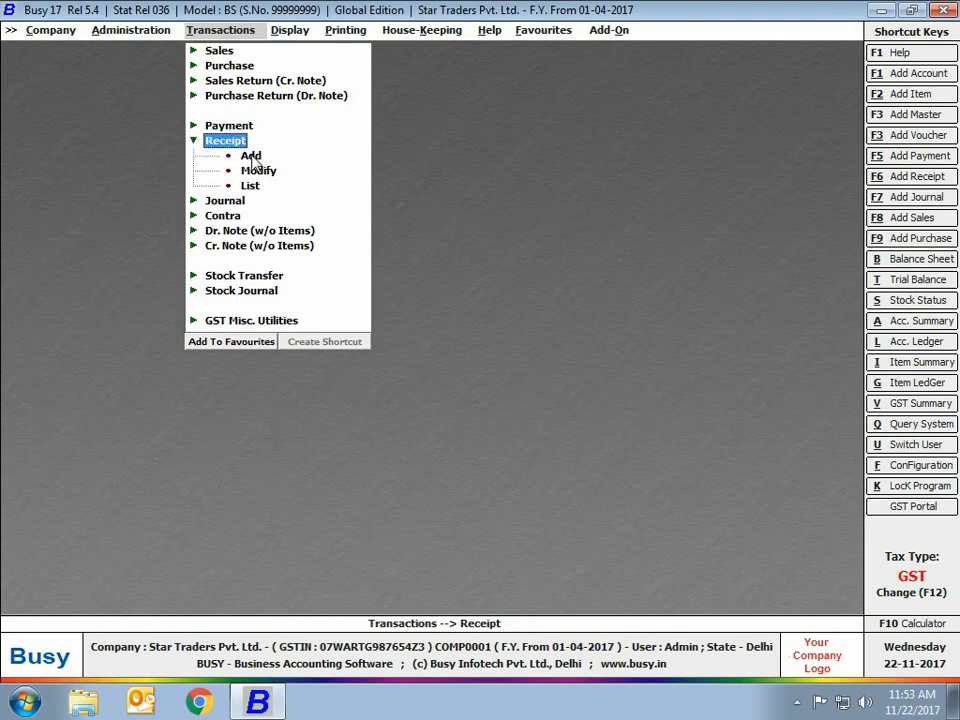
pyautogui.click(252, 157)
pyautogui.press('Return')
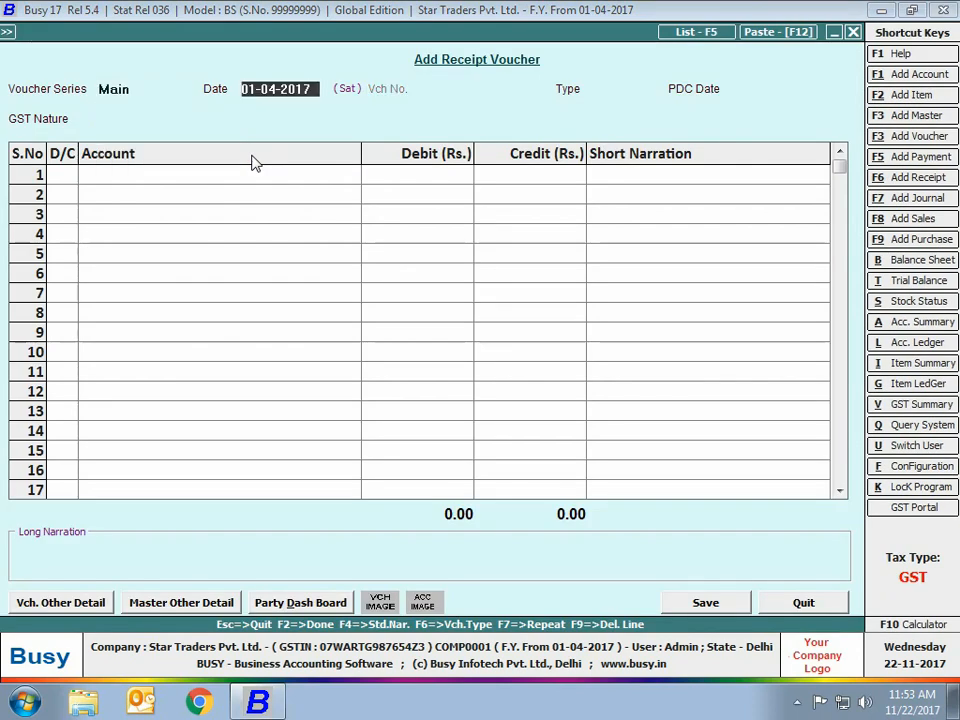
pyautogui.write('25-07')
pyautogui.press('Return')
pyautogui.press('Return')
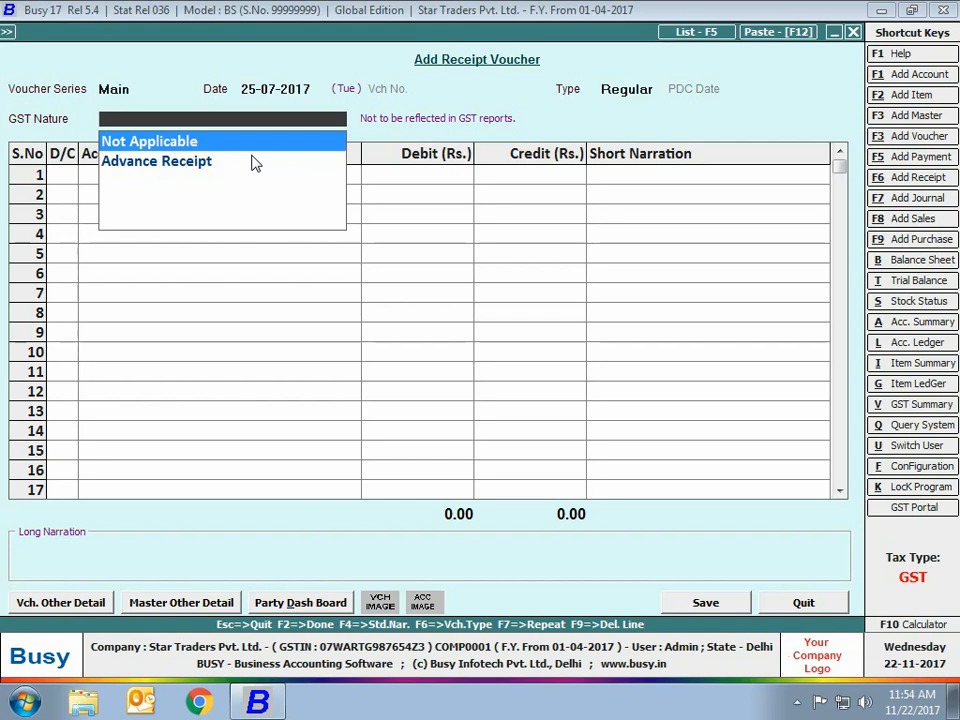
# Set the receipt's GST nature to Not Applicable and credit Arshia Enterprises with Rs. 60,400 on the first line
pyautogui.press('Return')
pyautogui.press('Return')
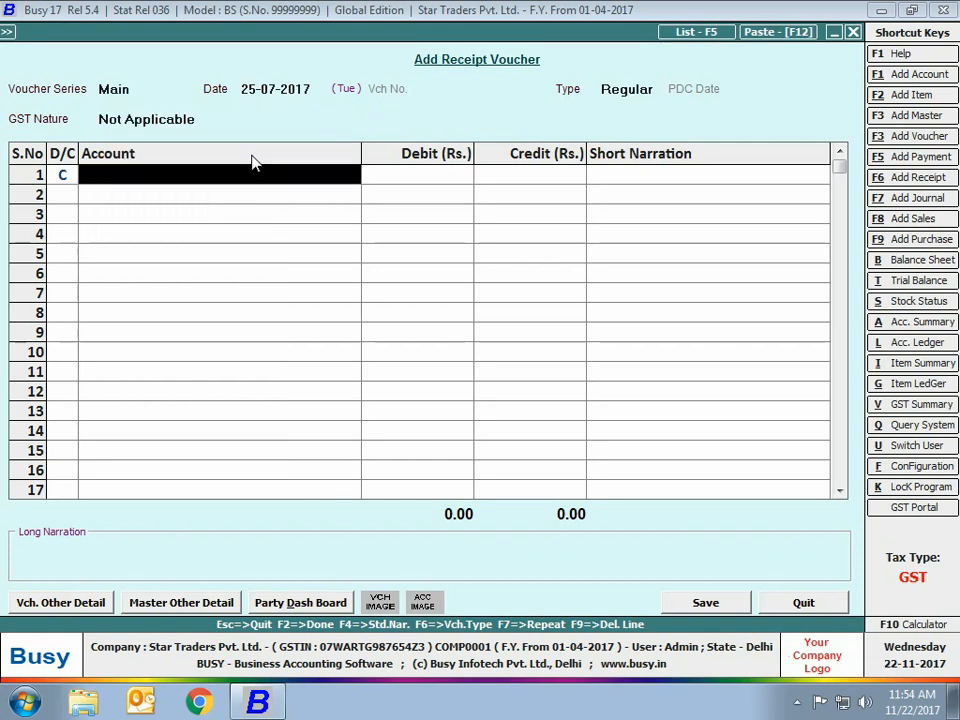
pyautogui.write('arsh')
pyautogui.press('Return')
pyautogui.write('60400')
pyautogui.press('Return')
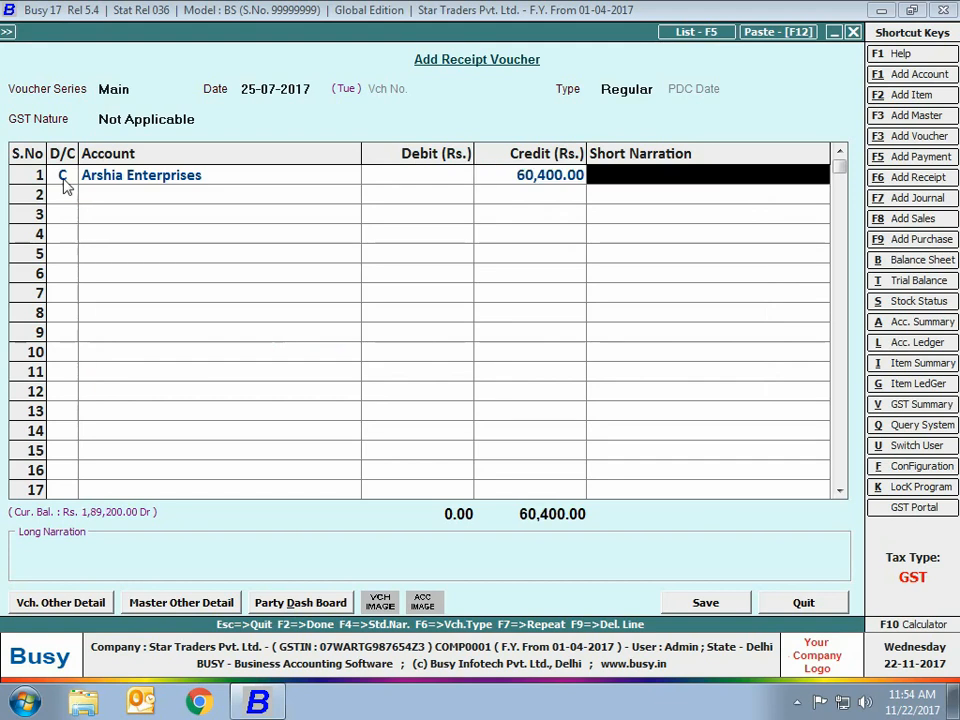
# Debit HDFC Bank with Rs. 60,400 on the second line of the receipt, leaving the short and long narrations blank
pyautogui.press('Return')
pyautogui.press('Return')
pyautogui.press('Down')
pyautogui.press('Return')
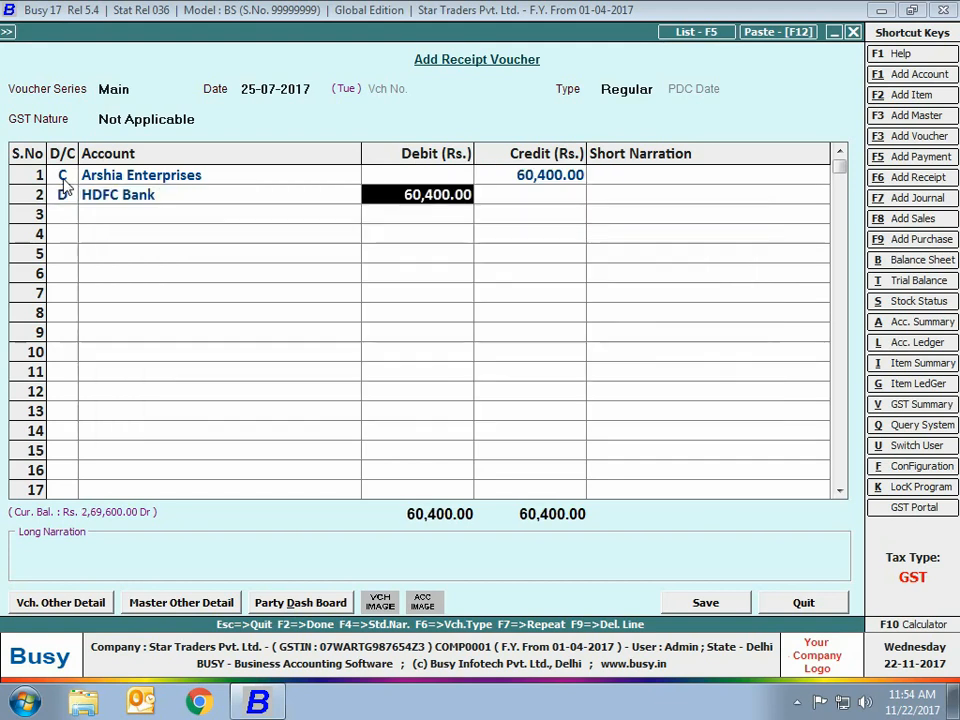
pyautogui.press('Return')
pyautogui.press('Return')
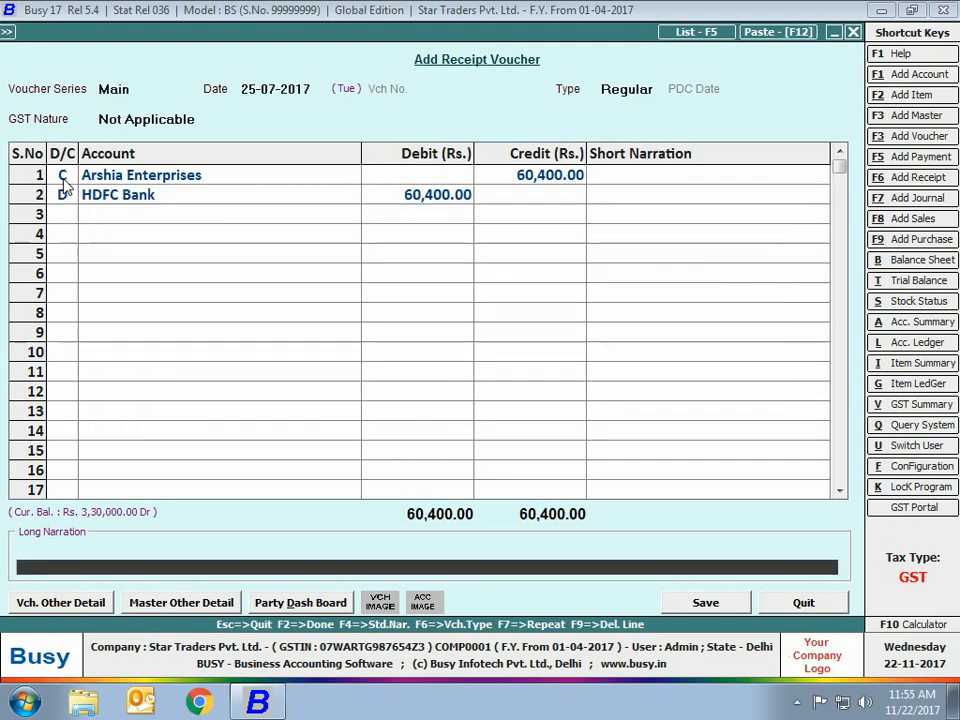
pyautogui.press('Return')
# Save the receipt voucher, adjusting the full Rs. 60,400 against the STPL/004/2017-18 bill reference, and leave receipt entry
pyautogui.press('Return')
pyautogui.press('Return')
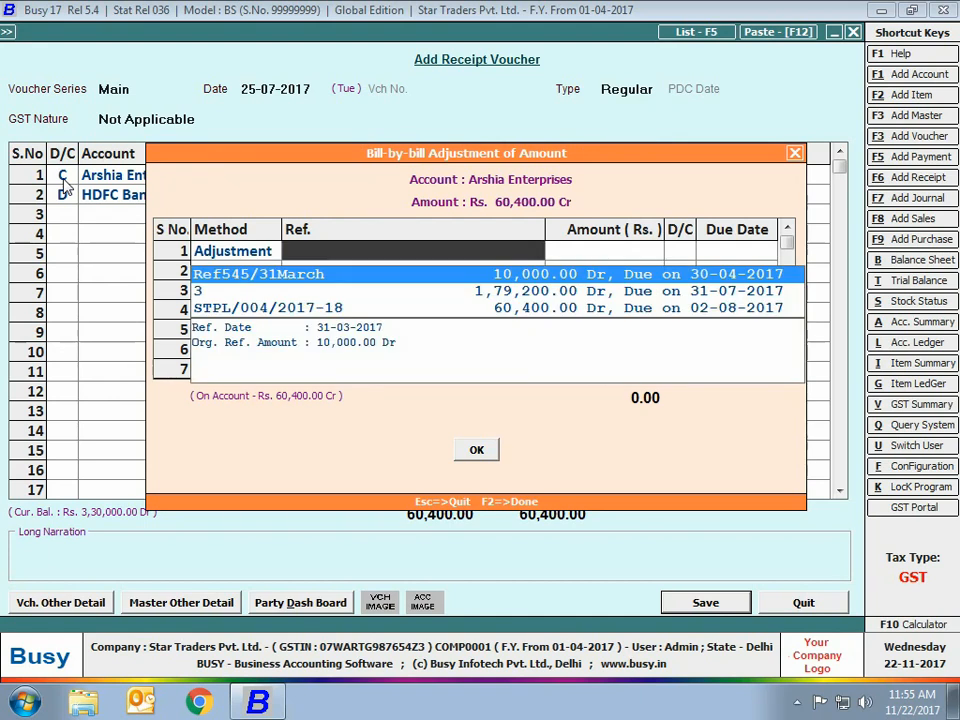
pyautogui.click(240, 311)
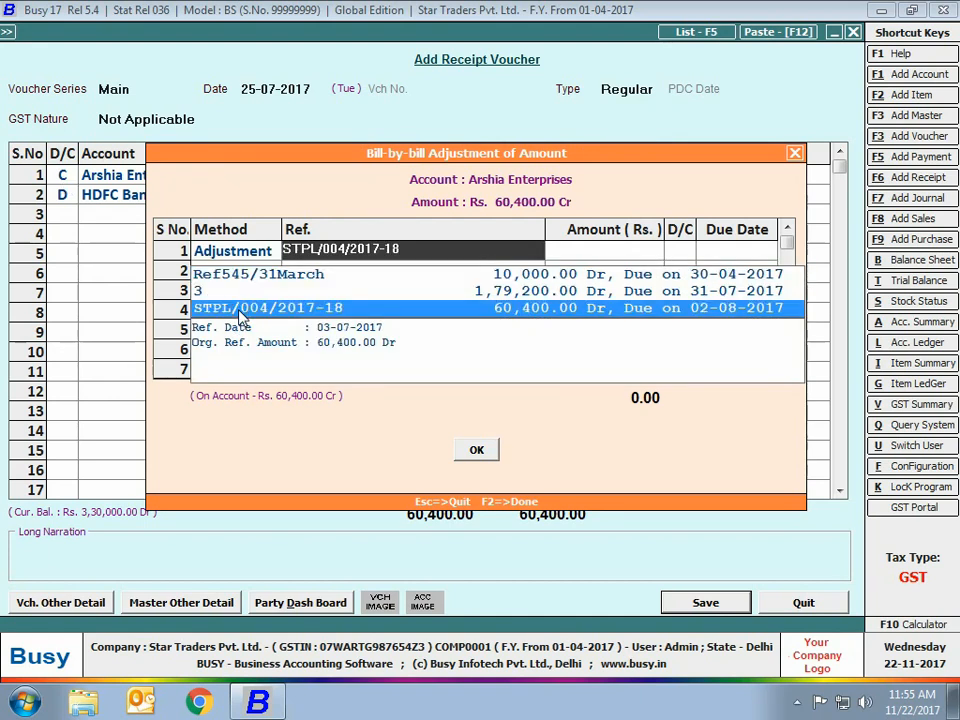
pyautogui.press('Return')
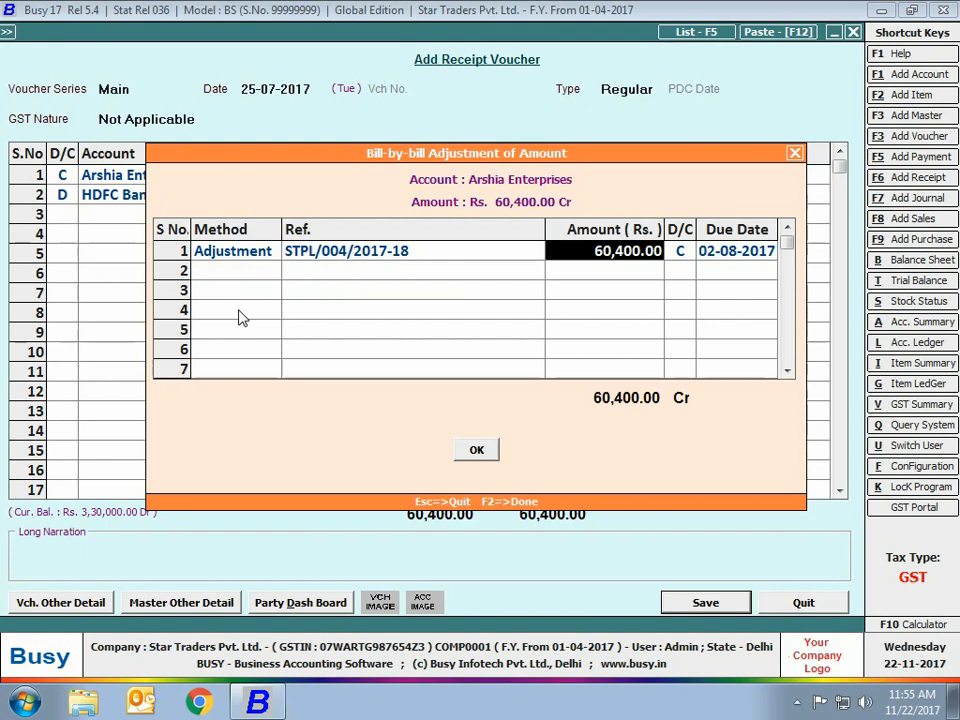
pyautogui.press('Return')
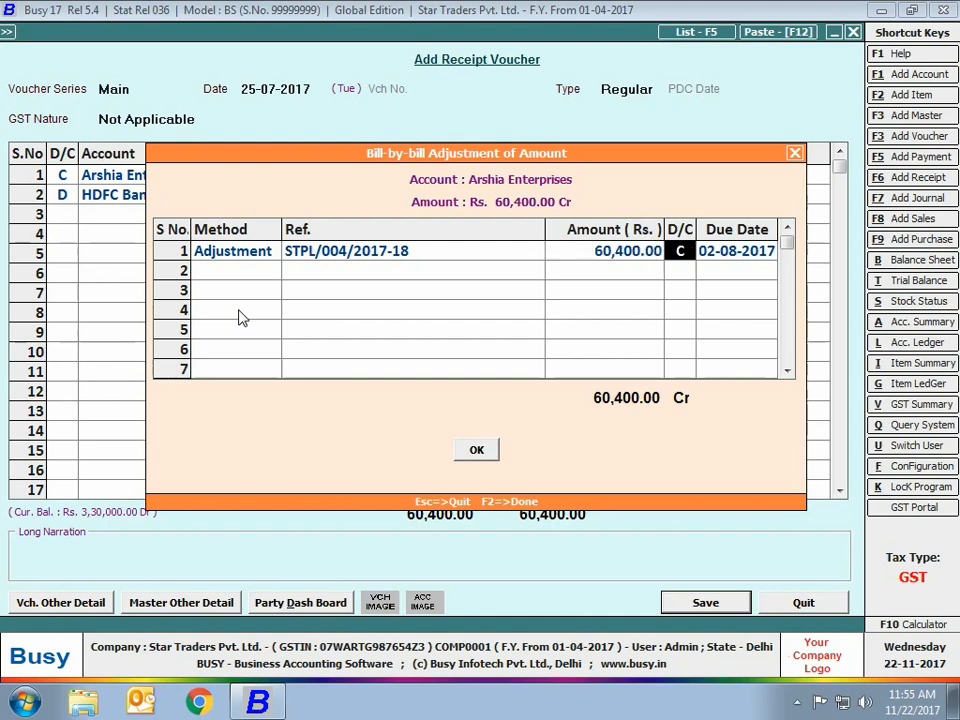
pyautogui.press('Return')
pyautogui.press('F2')
pyautogui.click(800, 603)
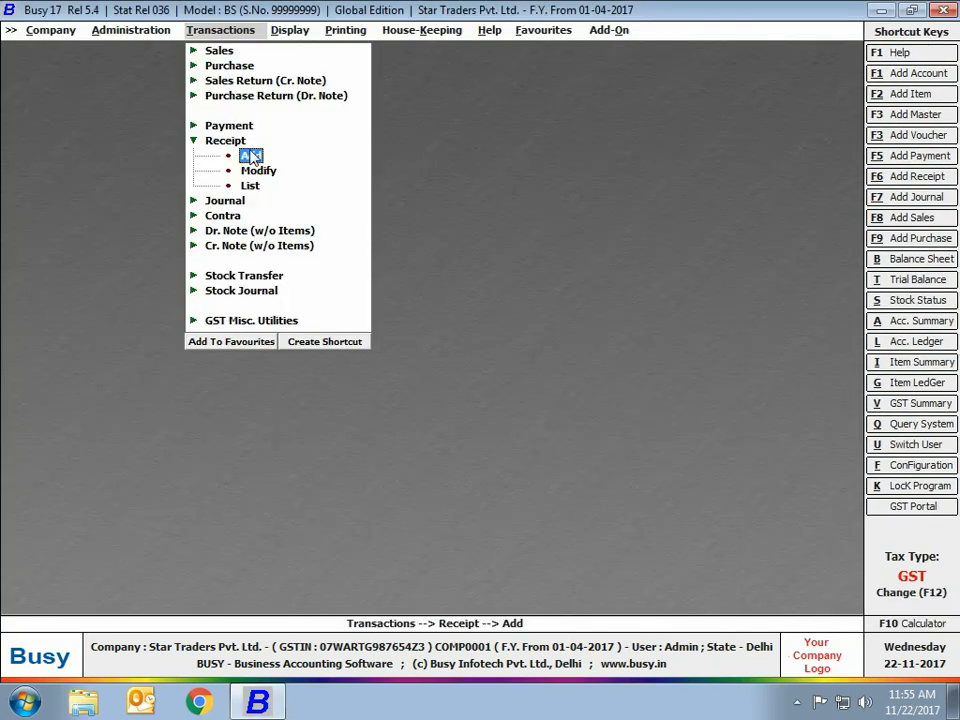
# Start a Main series payment voucher dated 15-07-2017 with type Regular and GST nature RCM/Unreg. Expense
pyautogui.click(226, 140)
pyautogui.click(230, 126)
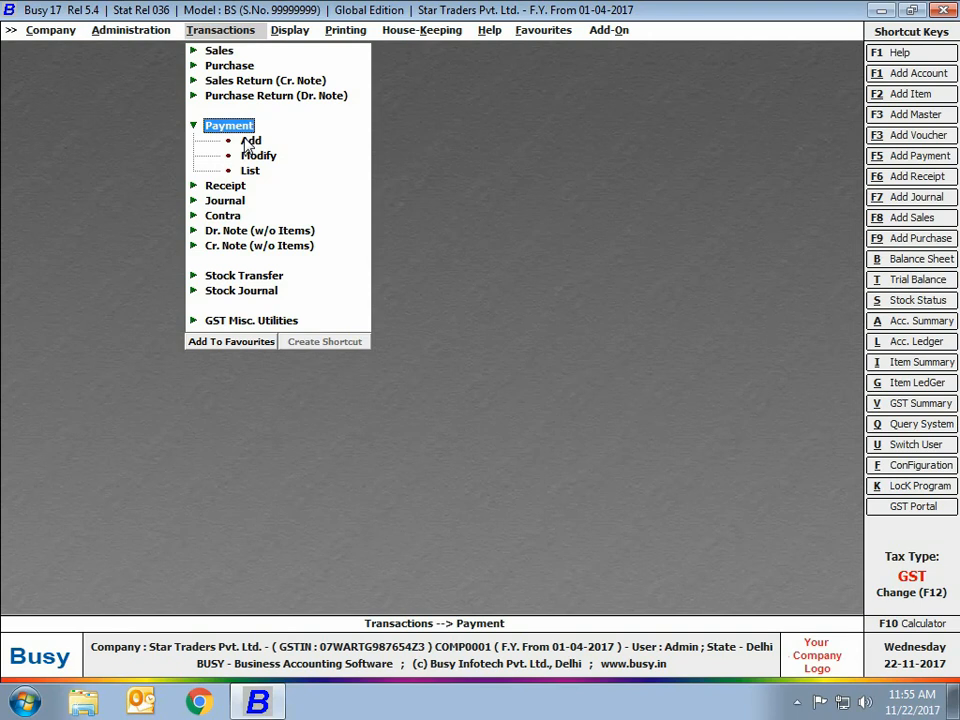
pyautogui.click(248, 142)
pyautogui.press('Return')
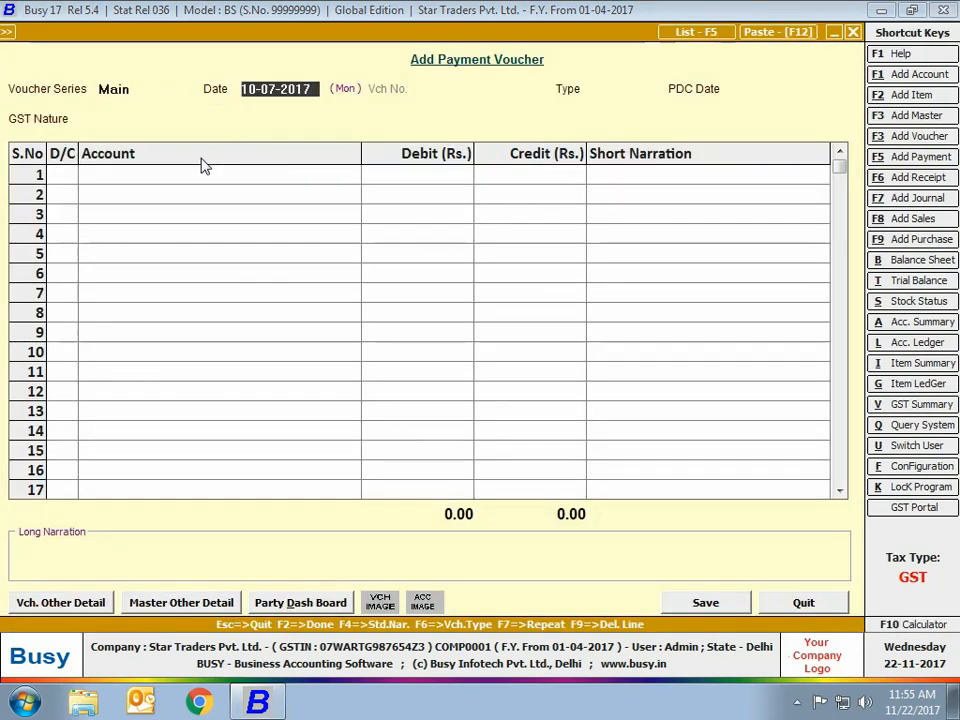
pyautogui.write('15-')
pyautogui.press('Return')
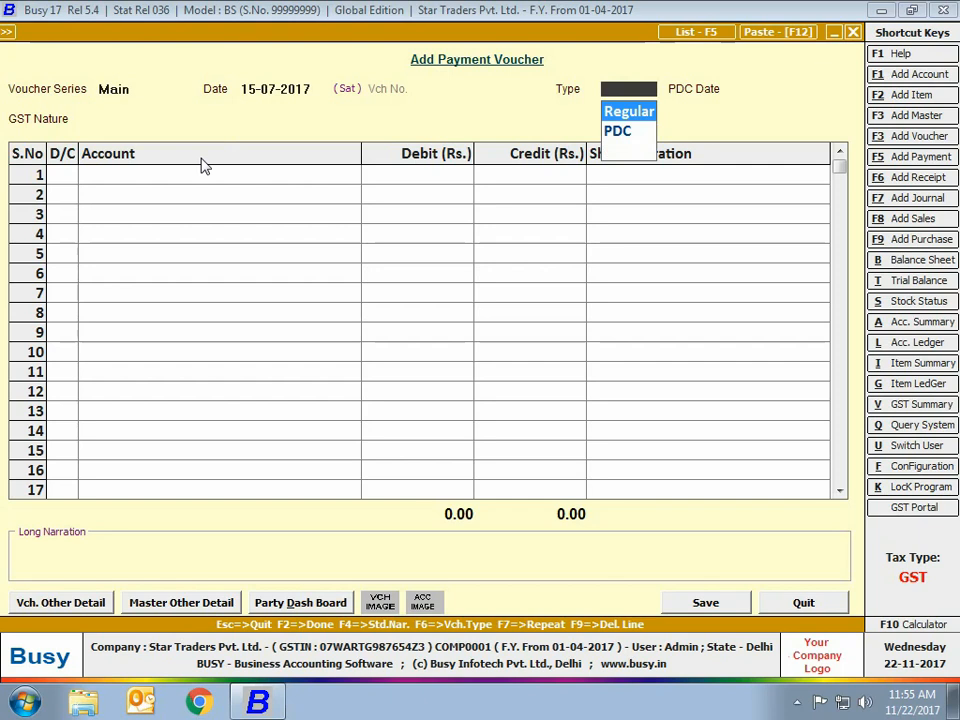
pyautogui.press('Return')
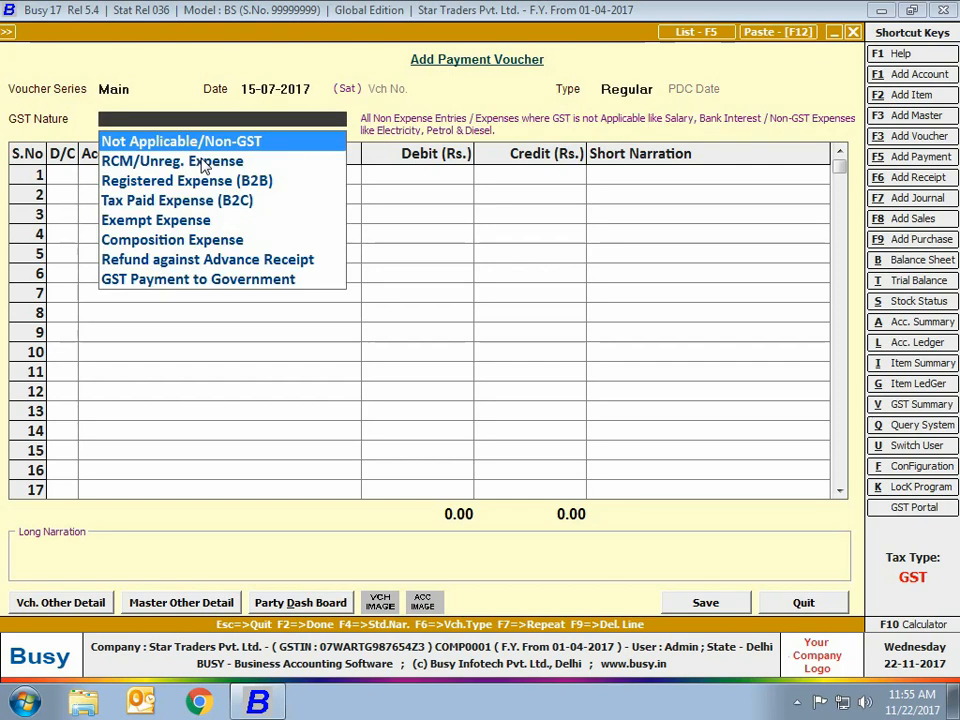
pyautogui.press('Down')
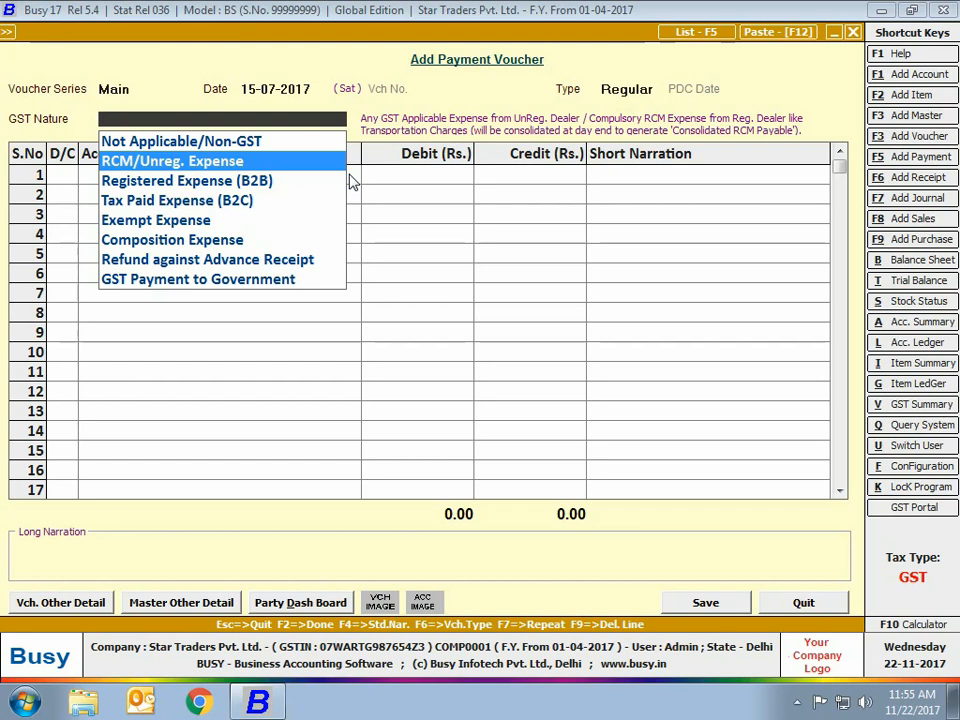
pyautogui.press('Return')
# Debit Office Maintenance Expense with Rs. 1,200 on the first line, without a short narration
pyautogui.press('Return')
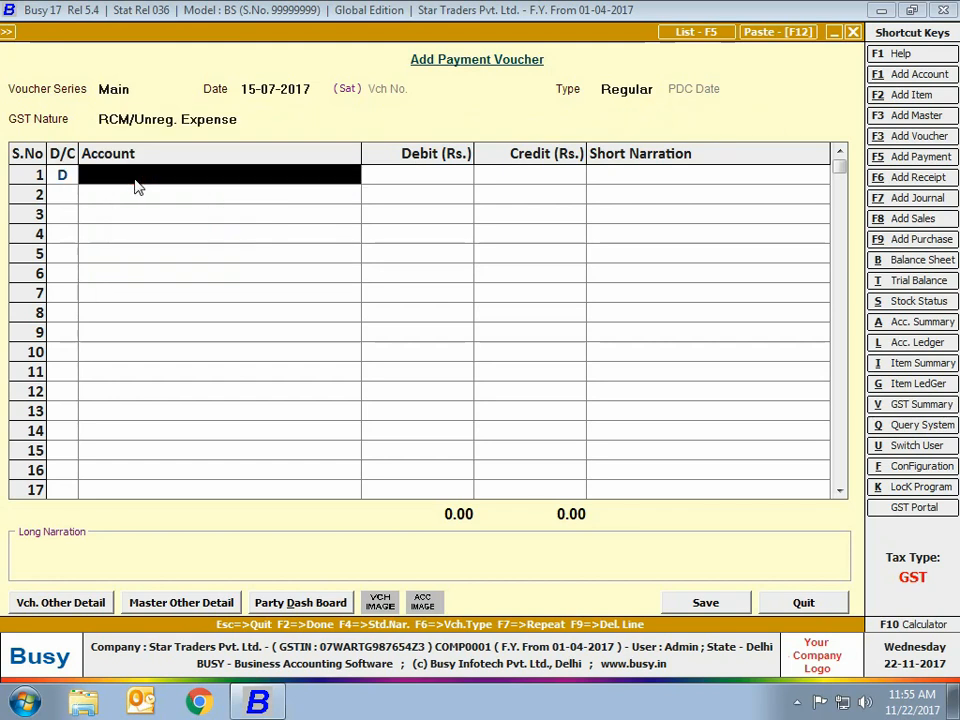
pyautogui.write('O')
pyautogui.press('Down')
pyautogui.press('Return')
pyautogui.write('1,20')
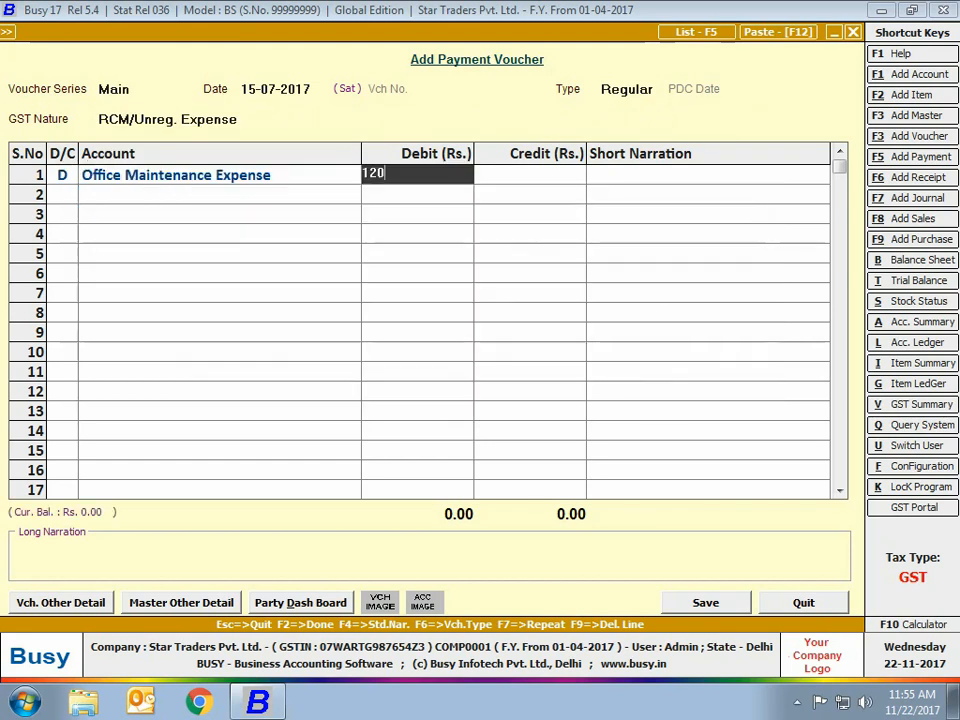
pyautogui.write('0')
pyautogui.press('Return')
pyautogui.press('Return')
# Credit Cash with Rs. 1,200 on the second line and save the RCM expense payment voucher
pyautogui.press('Return')
pyautogui.write('cas')
pyautogui.press('Return')
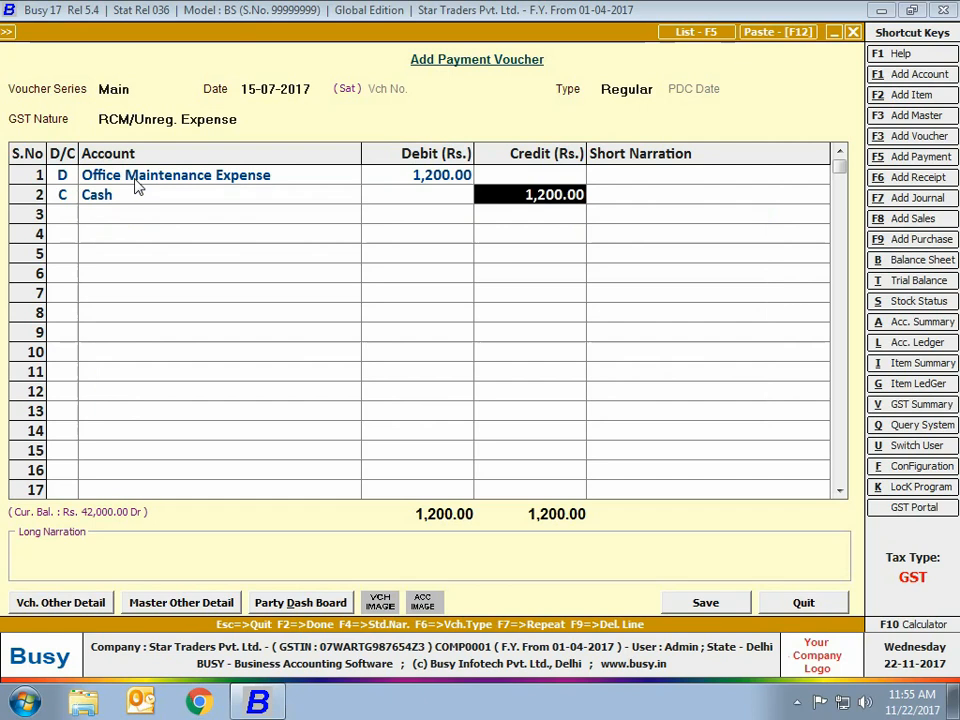
pyautogui.press('Return')
pyautogui.press('F2')
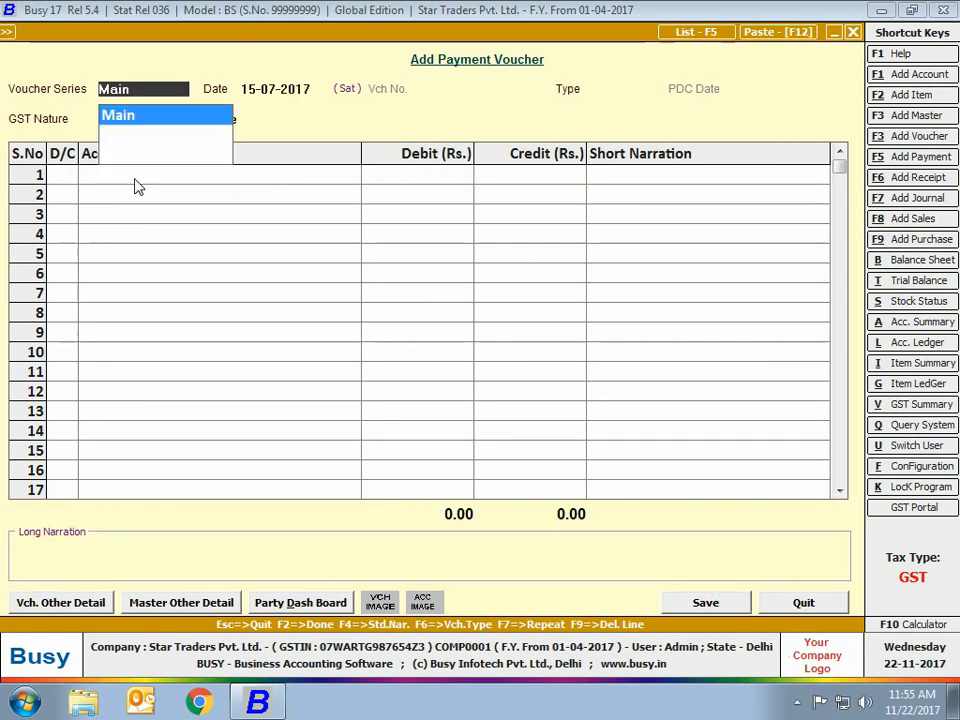
# Start another Main series payment voucher dated 18-07-2017 with type Regular and GST nature Registered Expense (B2B)
pyautogui.press('Return')
pyautogui.write('18-7')
pyautogui.press('Return')
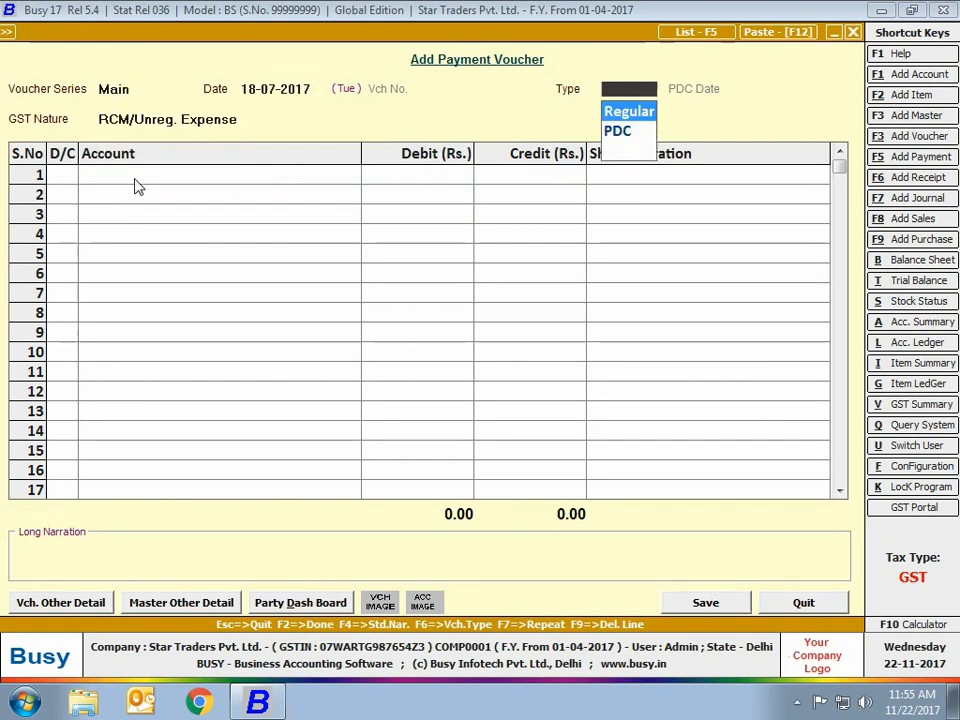
pyautogui.press('Return')
pyautogui.press('Down')
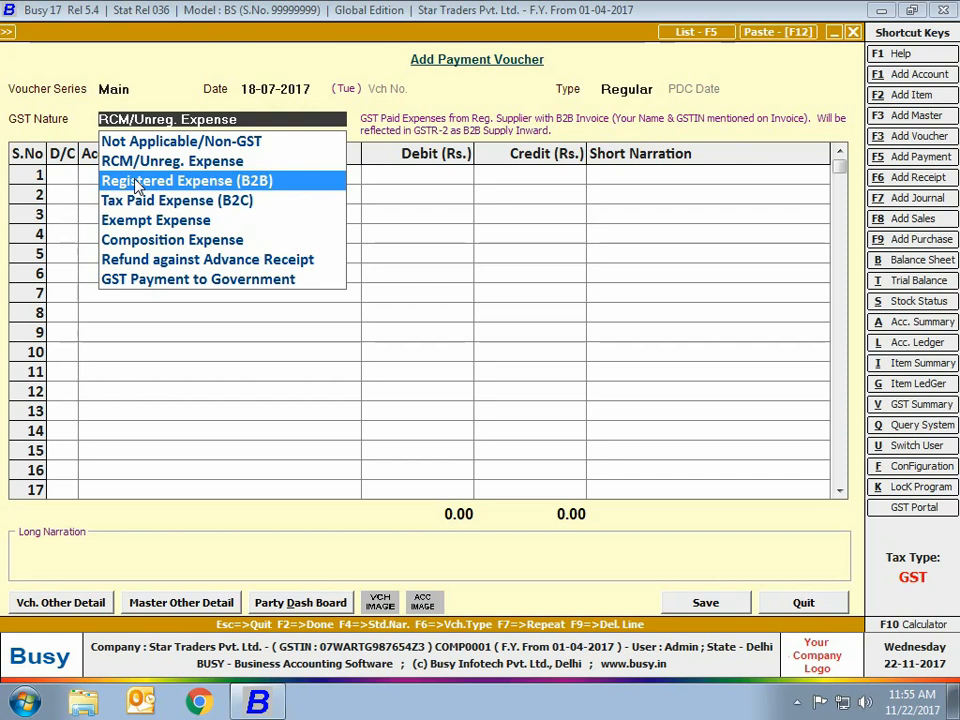
pyautogui.press('Return')
# Debit Office Maintenance Expense with Rs. 2,000 on the first line of the B2B expense voucher
pyautogui.press('Return')
pyautogui.write('of')
pyautogui.press('Down')
pyautogui.press('Return')
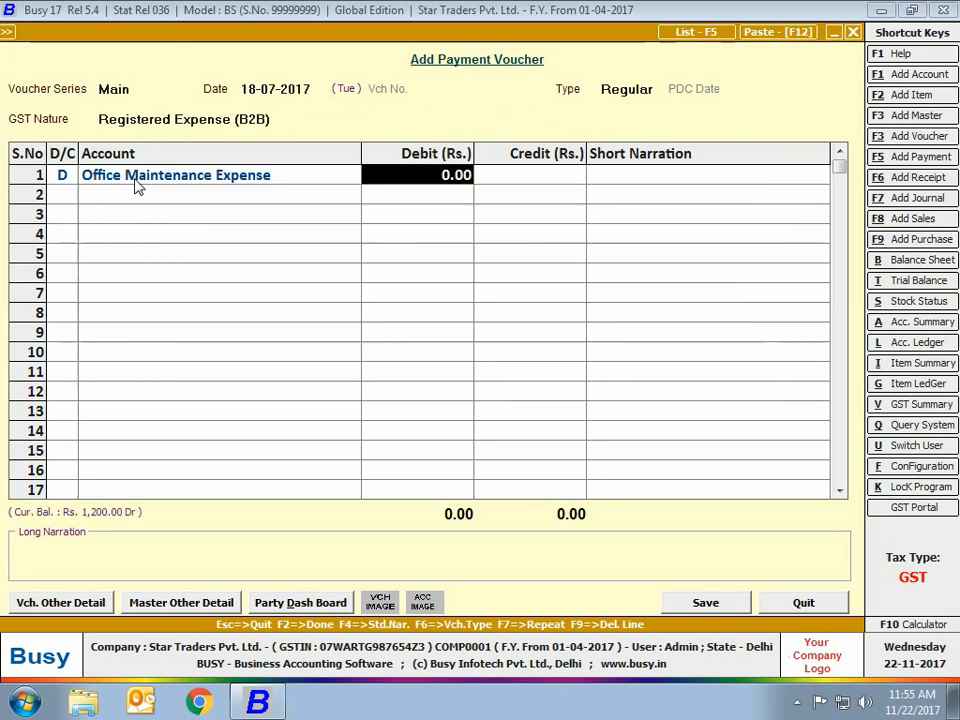
pyautogui.write('2,000')
pyautogui.press('Return')
pyautogui.press('Return')
# Debit CGST Input with Rs. 280 on the second line
pyautogui.press('Return')
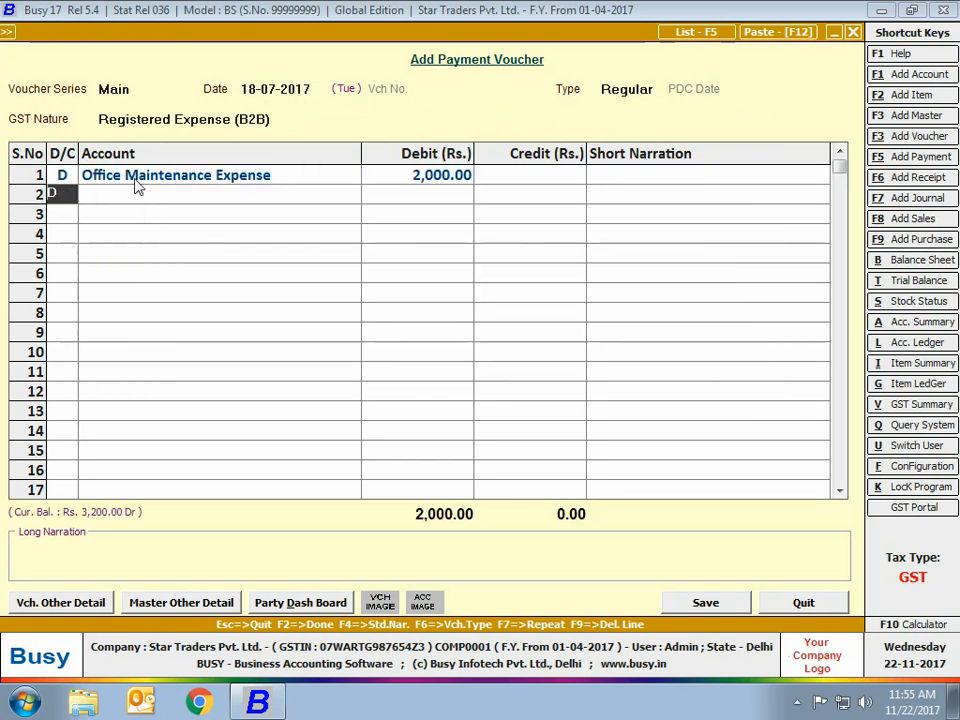
pyautogui.write('gst')
pyautogui.press('Down')
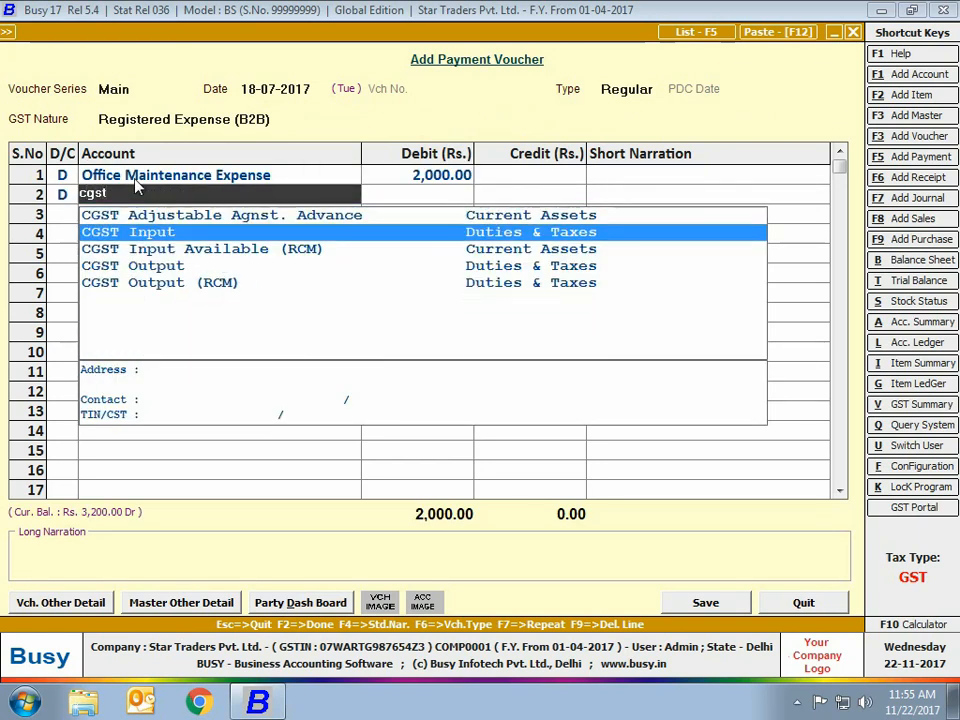
pyautogui.press('Return')
pyautogui.write('280')
pyautogui.press('Return')
pyautogui.press('Return')
# Debit SGST Input with Rs. 280 on the third line
pyautogui.press('d')
pyautogui.press('Return')
pyautogui.write('sgst')
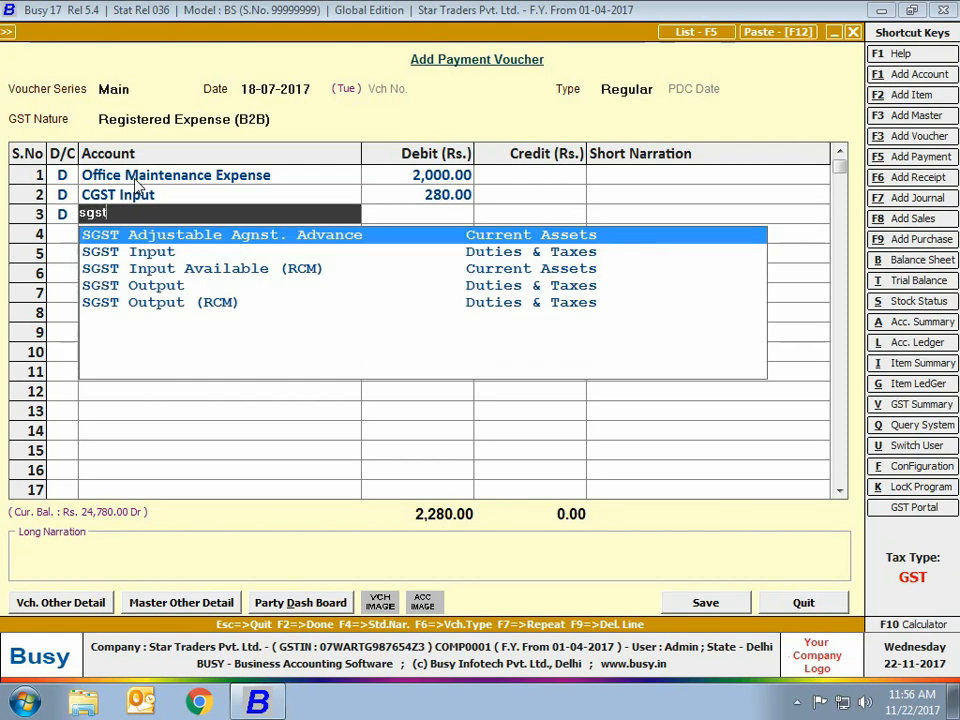
pyautogui.press('Down')
pyautogui.press('Return')
pyautogui.write('280')
pyautogui.press('Return')
pyautogui.press('Return')
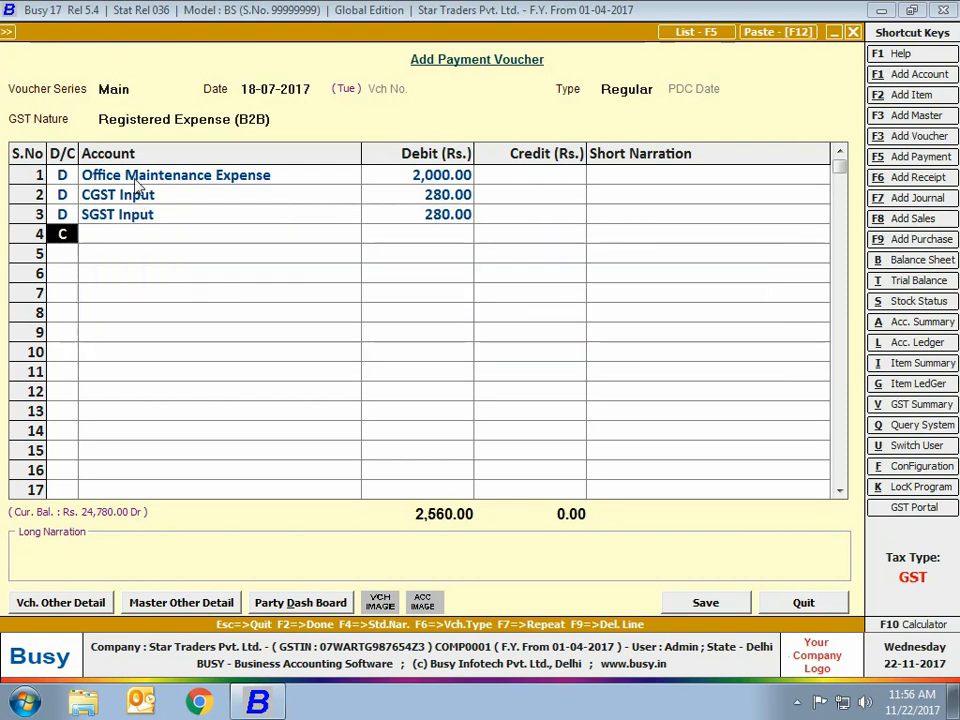
# Credit Cash with Rs. 2,560 on the fourth line and start saving the voucher with blank narrations to reach the registered expense details
pyautogui.press('Return')
pyautogui.write('ca')
pyautogui.press('Return')
pyautogui.press('Return')
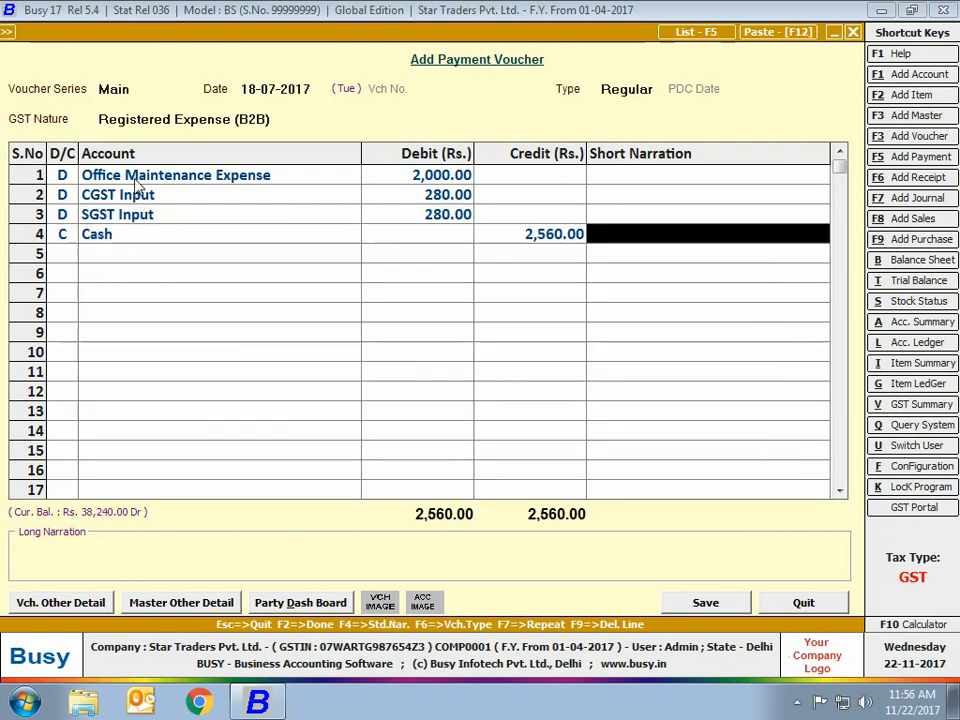
pyautogui.press('Return')
pyautogui.press('Return')
pyautogui.press('Return')
pyautogui.press('Return')
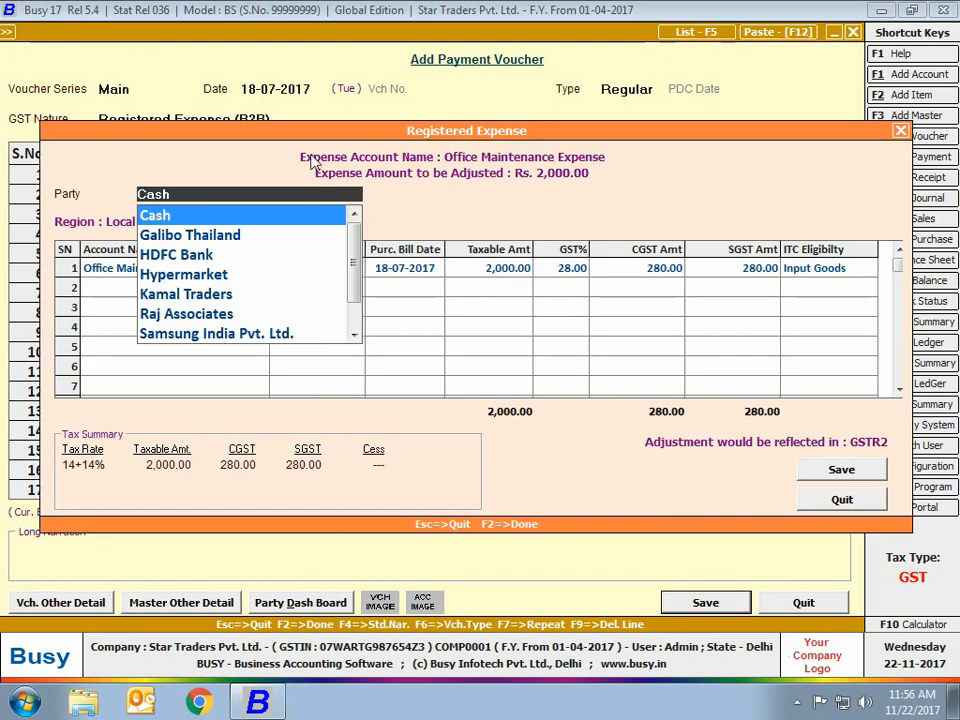
# In the registered expense details, choose Hypermarket as the party and enter purchase invoice number 546 with bill date 18-07-2017
pyautogui.write('hy')
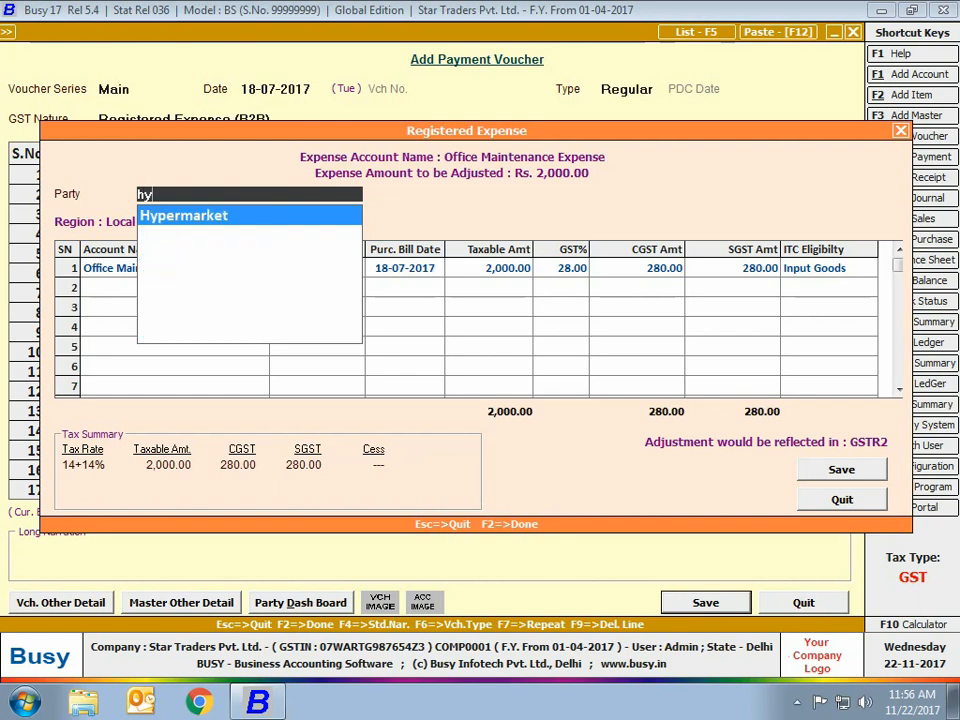
pyautogui.click(266, 208)
pyautogui.press('Return')
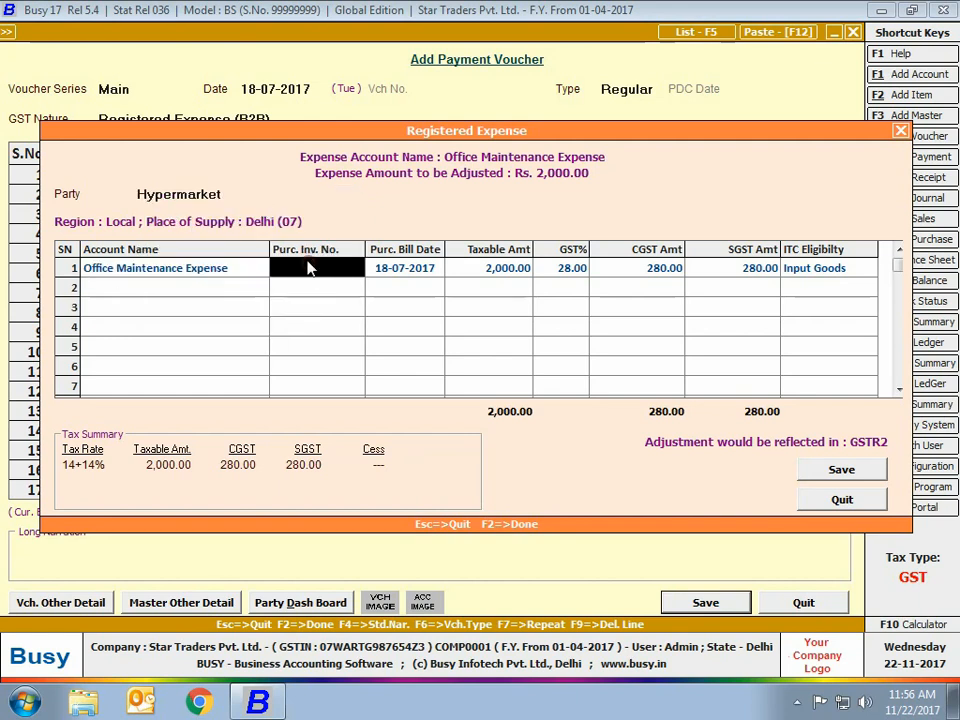
pyautogui.write('546')
pyautogui.press('Return')
pyautogui.press('Return')
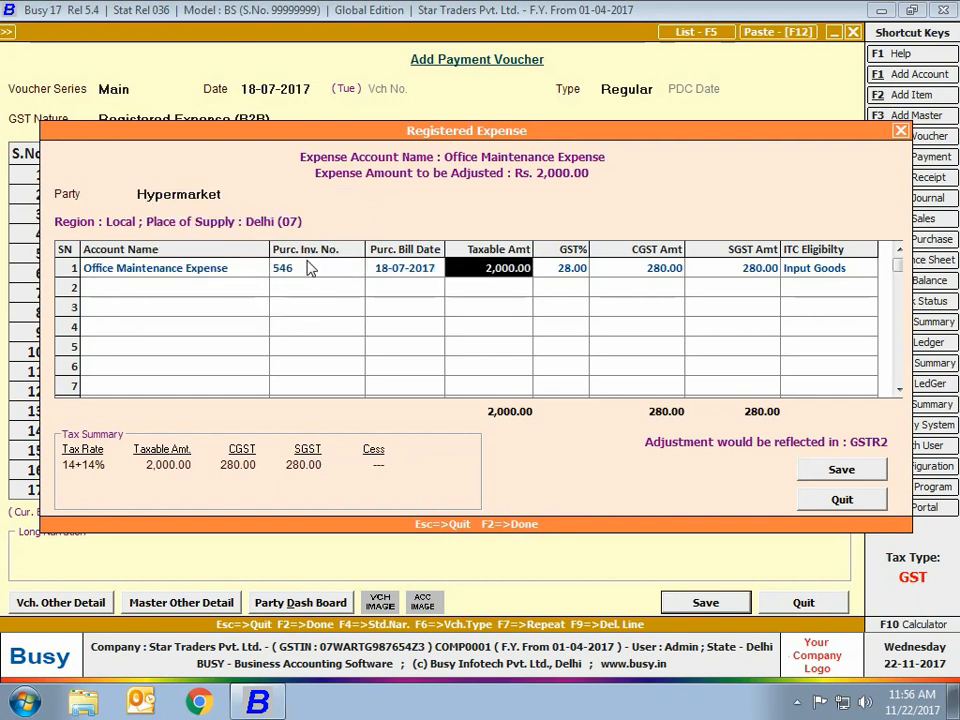
# Accept the taxable amount of Rs. 2,000, 28% GST and Rs. 280 each of CGST and SGST, with ITC eligibility Input Goods
pyautogui.press('Return')
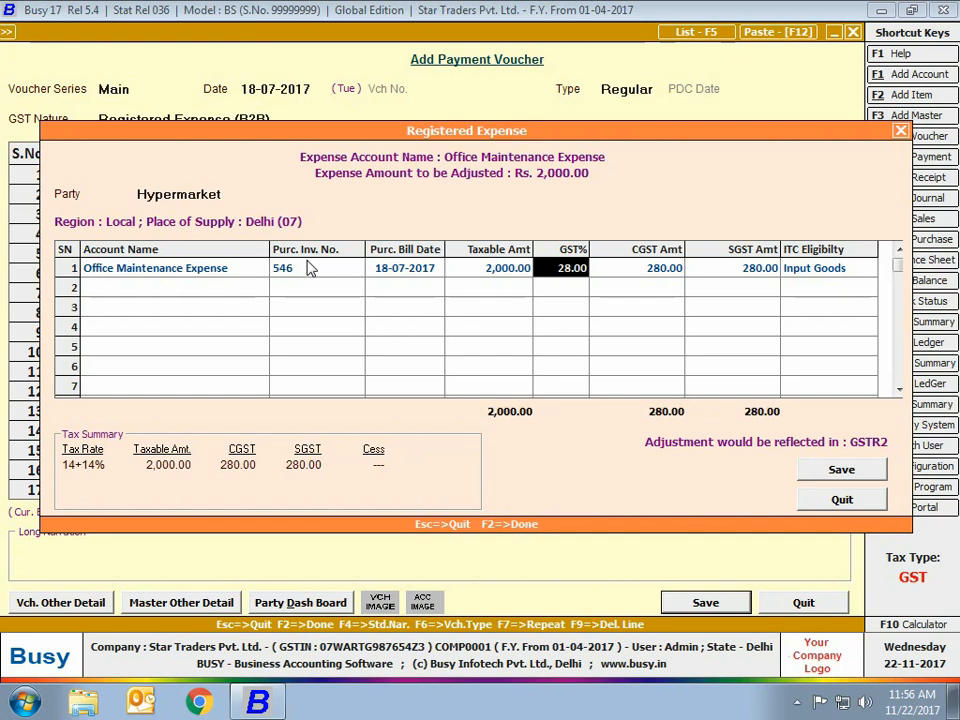
pyautogui.press('Return')
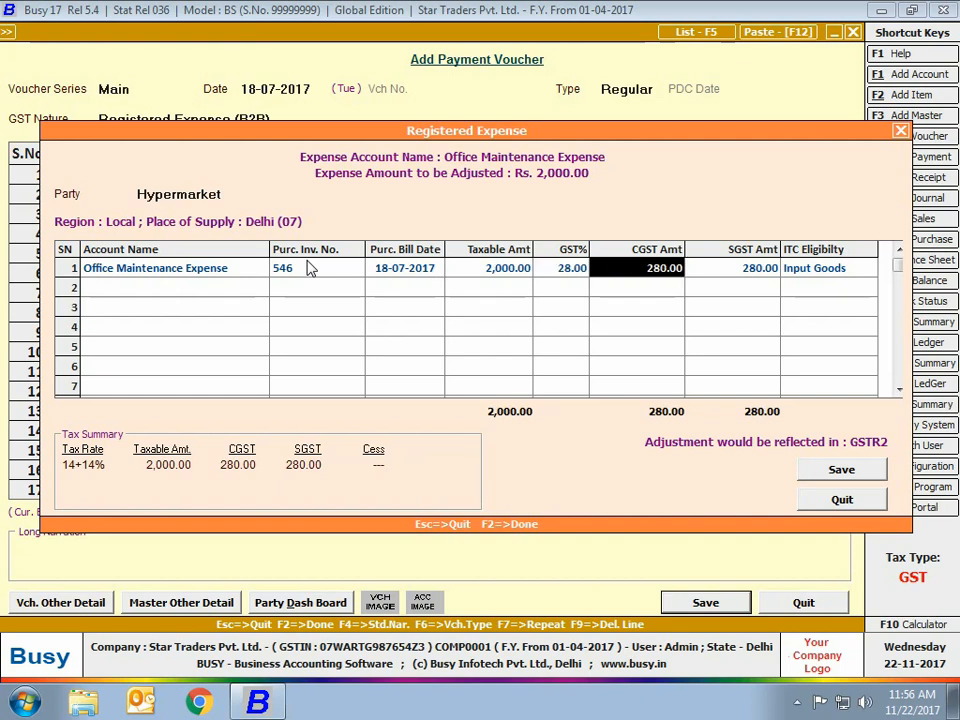
pyautogui.press('Return')
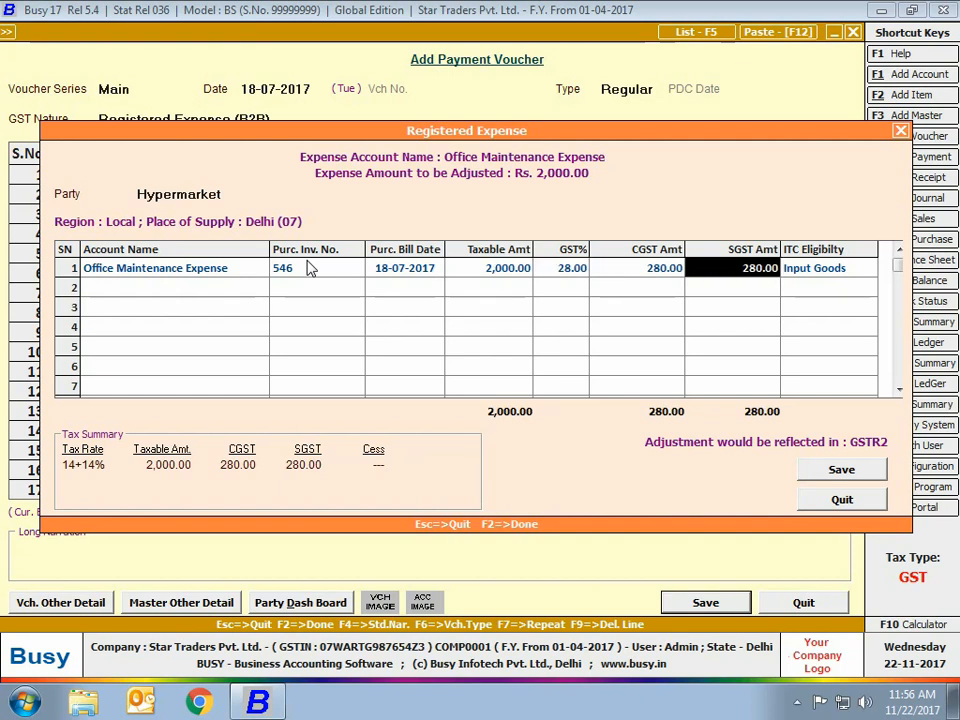
pyautogui.press('Return')
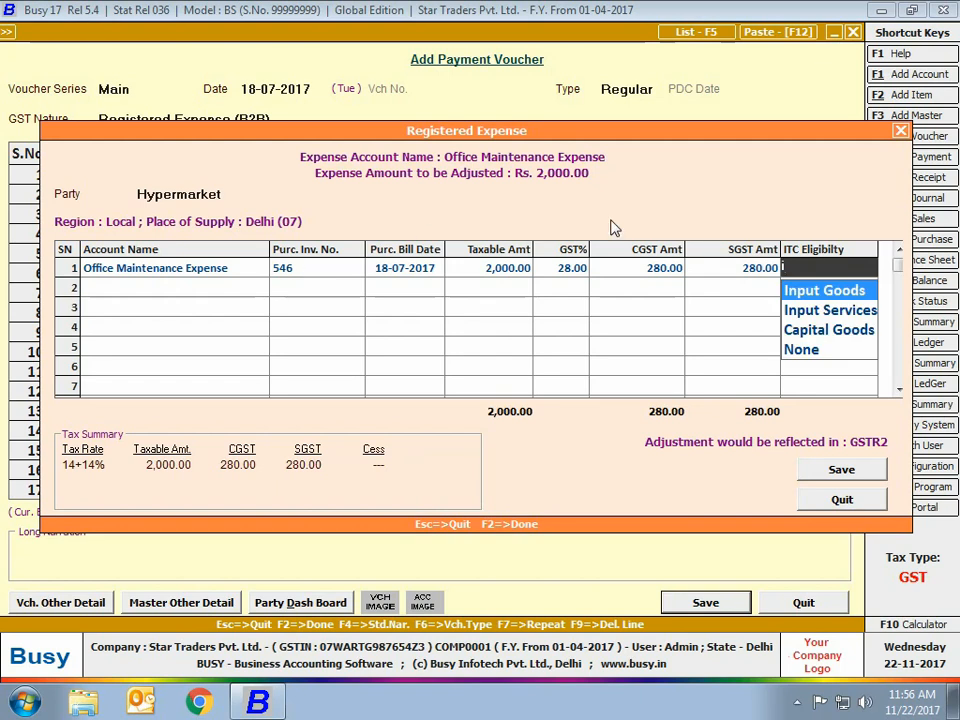
pyautogui.press('Return')
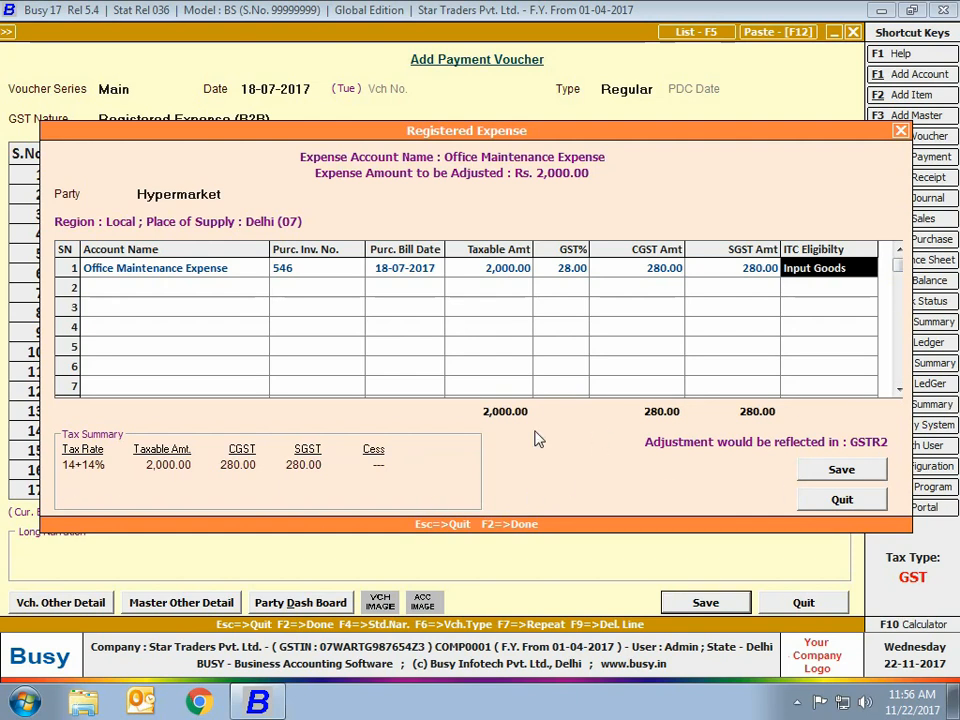
# Save the registered expense details with the payment voucher and leave payment entry
pyautogui.click(866, 470)
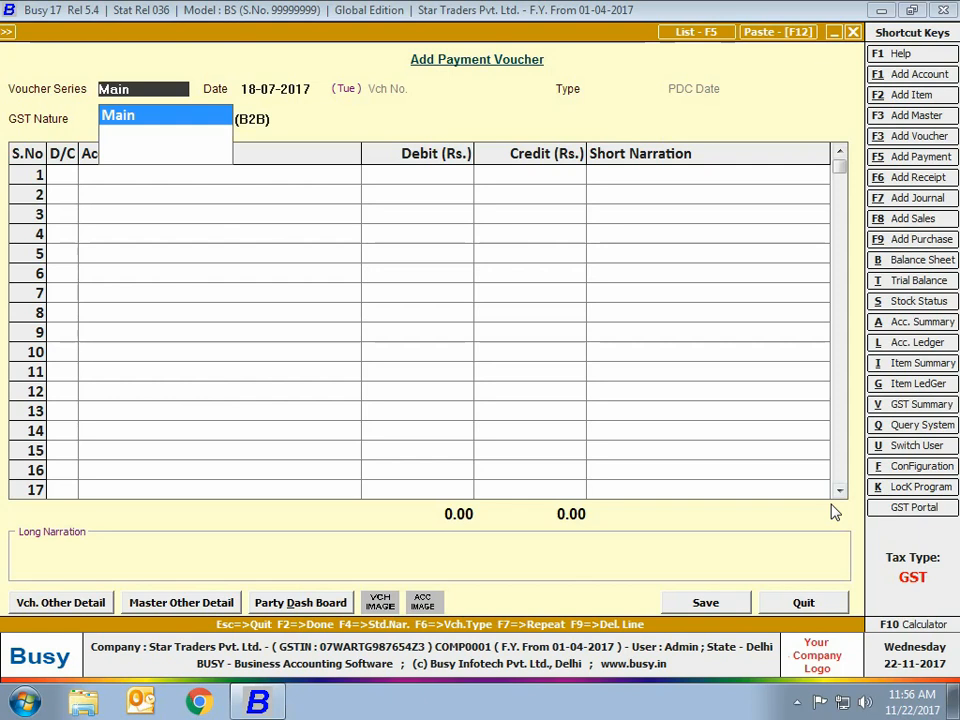
pyautogui.press('Escape')
pyautogui.press('Escape')
pyautogui.press('Escape')
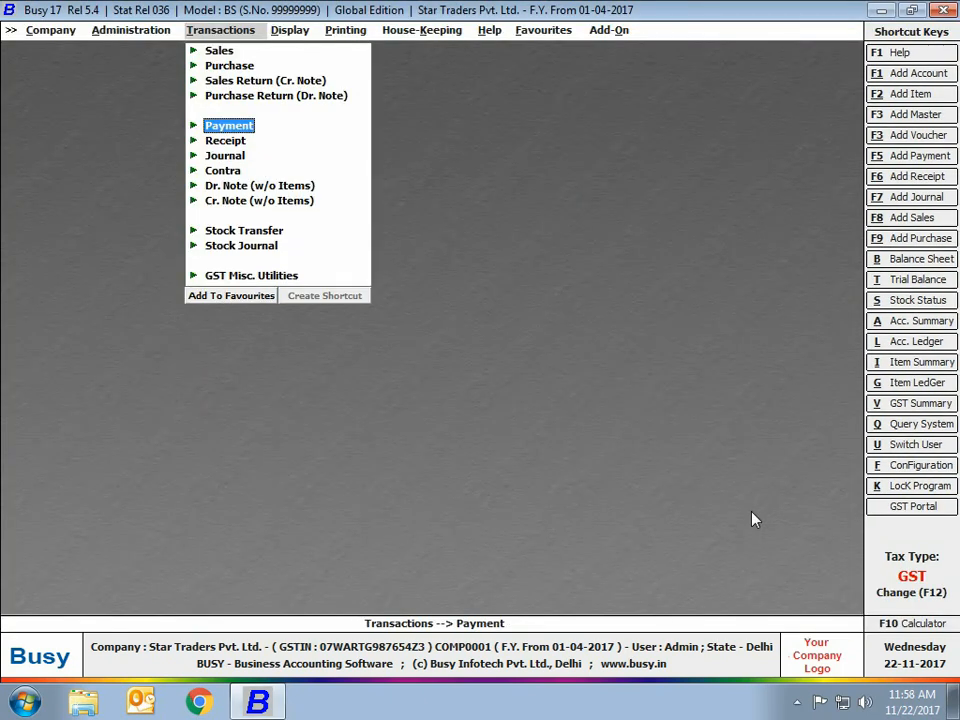
# Start a new sales return (credit note) voucher in the Main series dated 05-07-2017 with sale type I/GST-18%
pyautogui.click(255, 82)
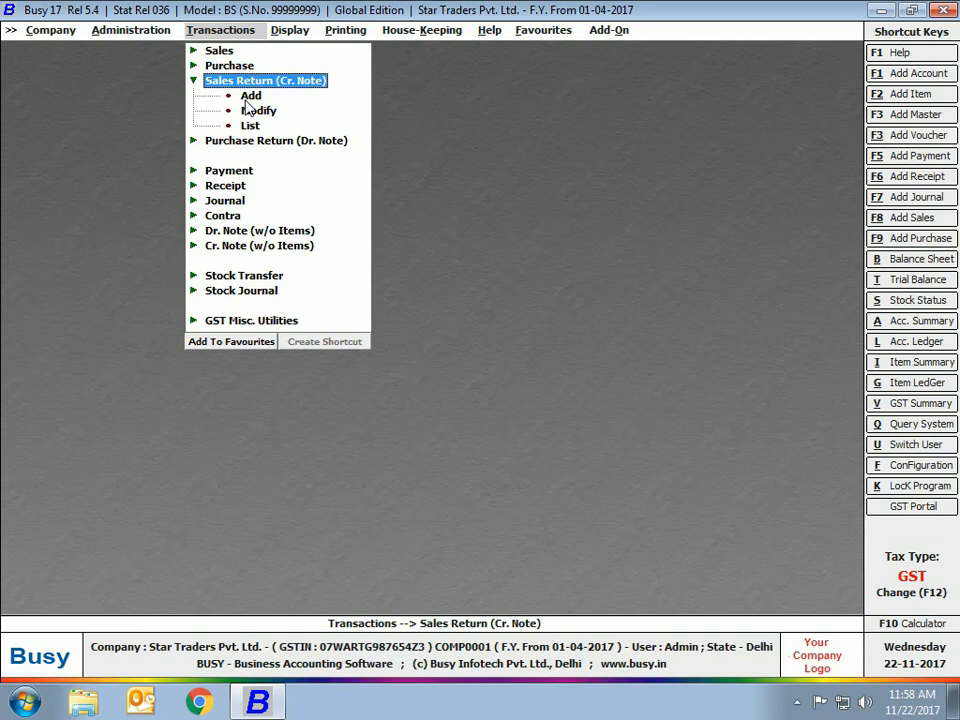
pyautogui.click(246, 101)
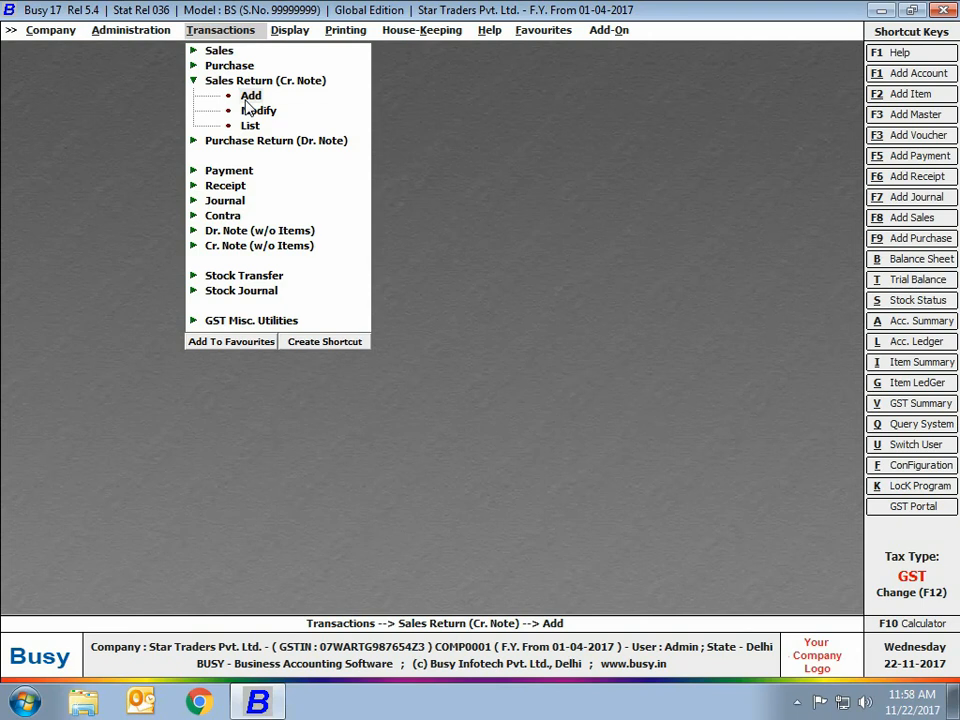
pyautogui.doubleClick(246, 101)
pyautogui.press('Return')
pyautogui.write('5-0')
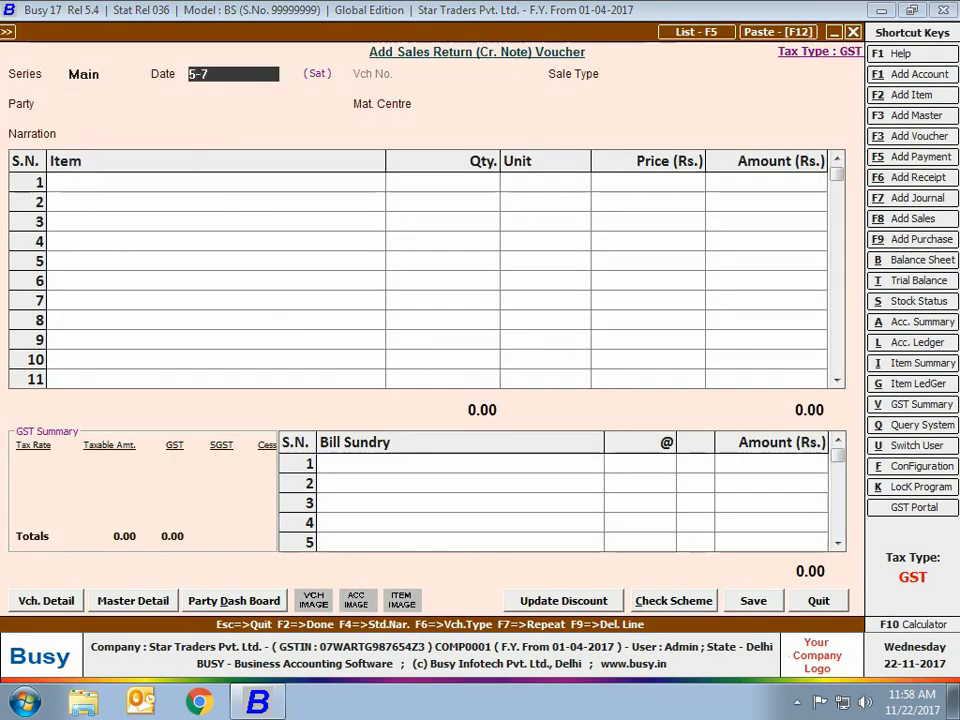
pyautogui.write('7')
pyautogui.press('Return')
pyautogui.press('Return')
pyautogui.press('Return')
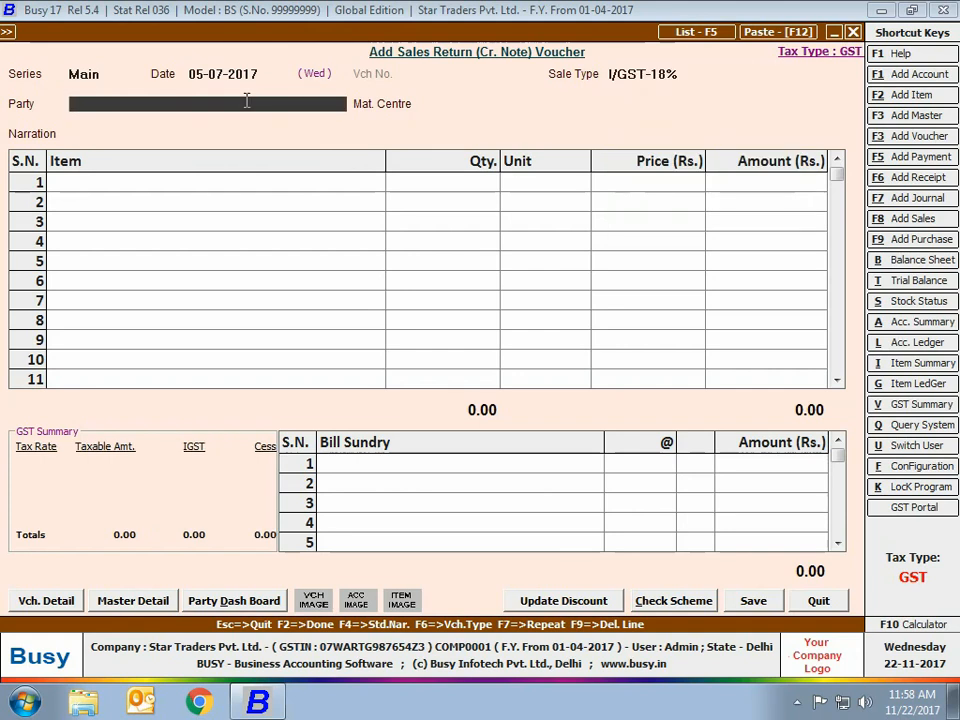
# Choose Kamal Traders as party and enter original invoice STPL/005/2017-18 dated 03-07-2017, sale amount Rs. 47,500, IGST Rs. 12,900 and zero cess
pyautogui.write('kam')
pyautogui.press('Return')
pyautogui.write('S')
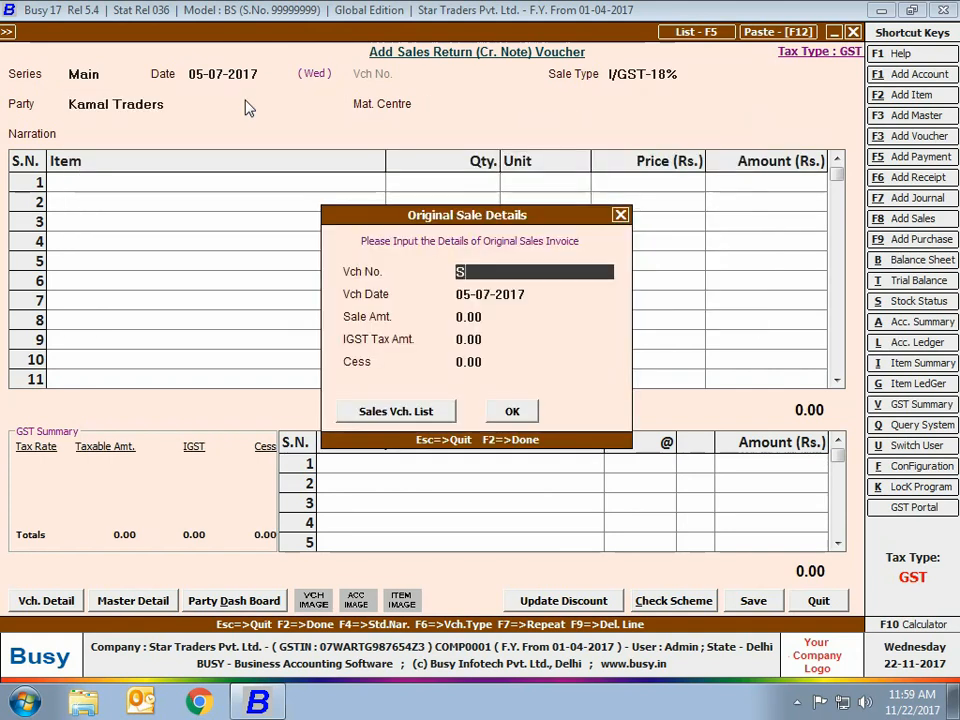
pyautogui.write('TPL/005/2017-18')
pyautogui.press('Return')
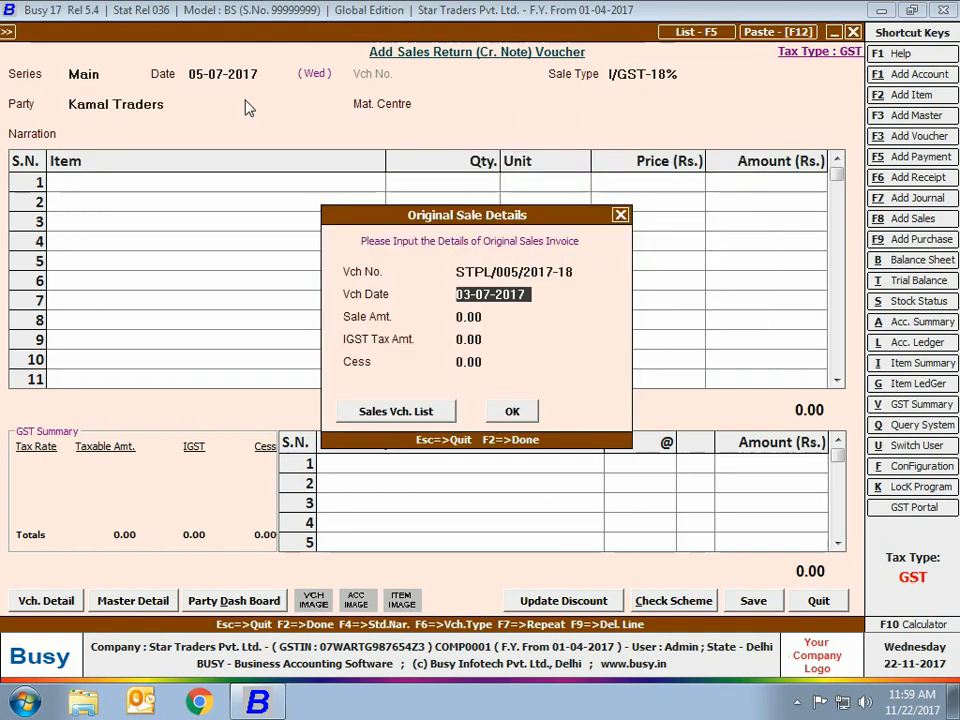
pyautogui.press('Return')
pyautogui.press('Return')
pyautogui.press('Return')
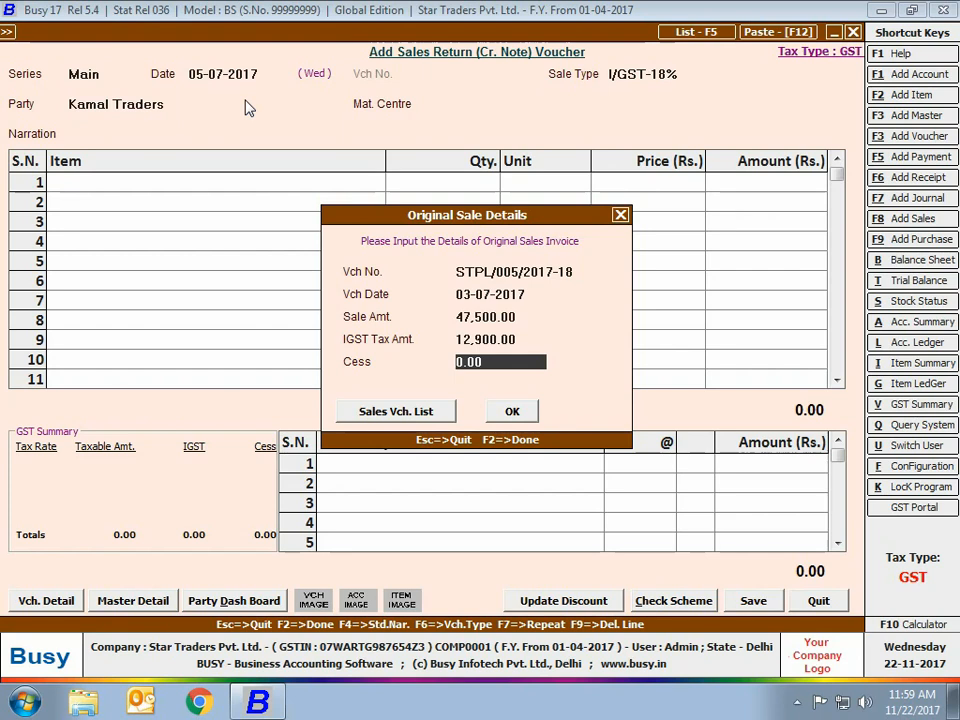
pyautogui.press('Return')
pyautogui.press('Return')
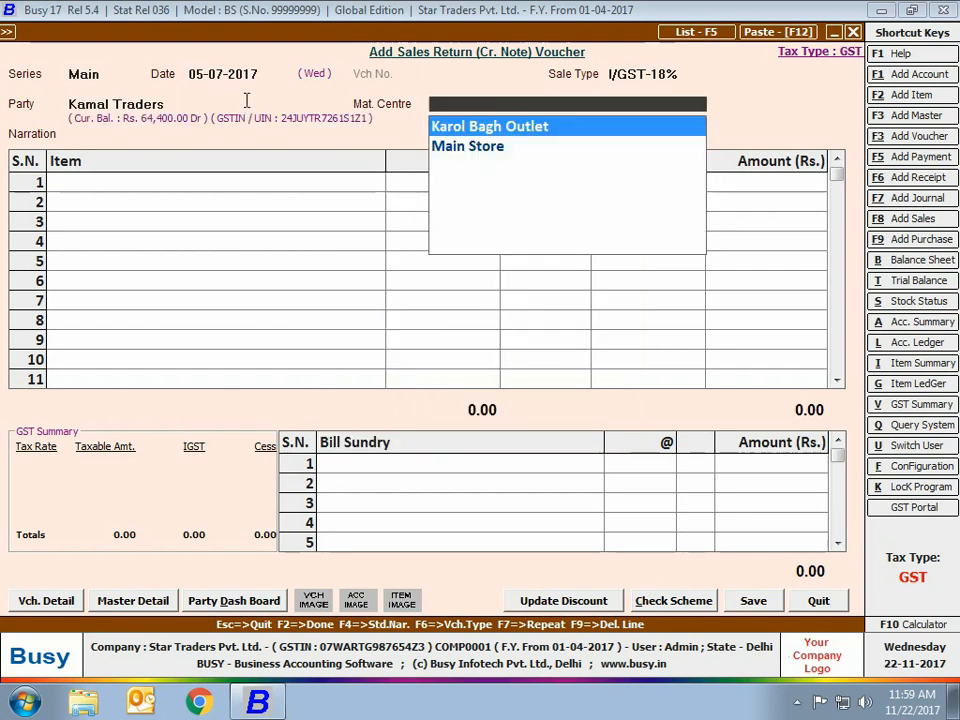
# Set the sales return's material centre to Main Store and leave the narration blank
pyautogui.press('Down')
pyautogui.press('Return')
pyautogui.press('Return')
pyautogui.press('Return')
pyautogui.press('Return')
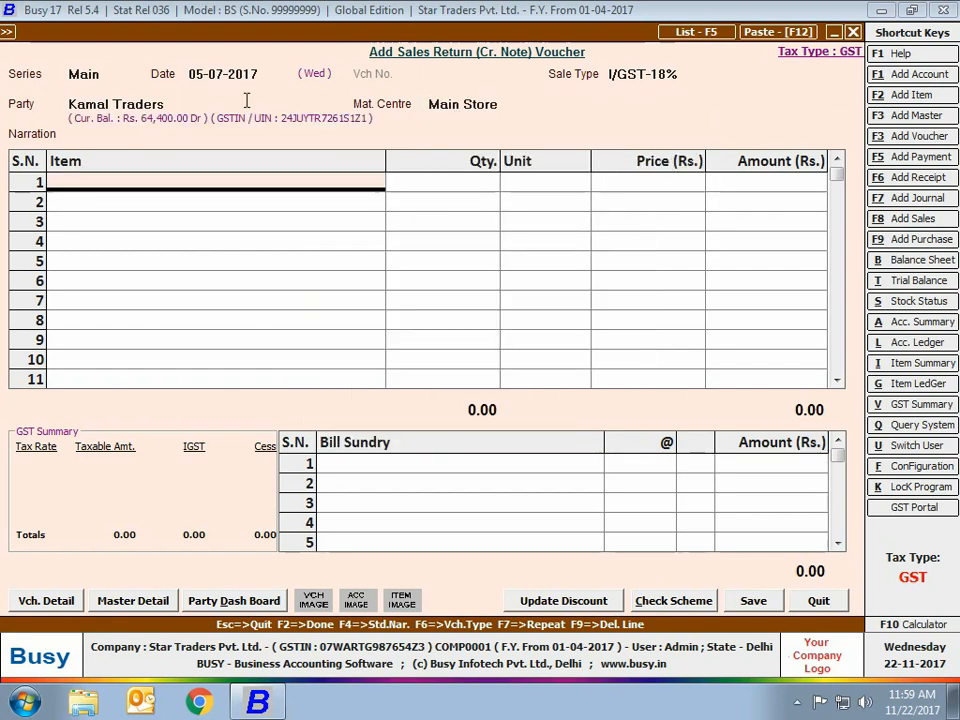
# Enter one piece of Glen Gas Stove Burners at Rs. 4,000 as the returned item and finish the item list
pyautogui.write('gle')
pyautogui.press('Return')
pyautogui.write('1')
pyautogui.press('Return')
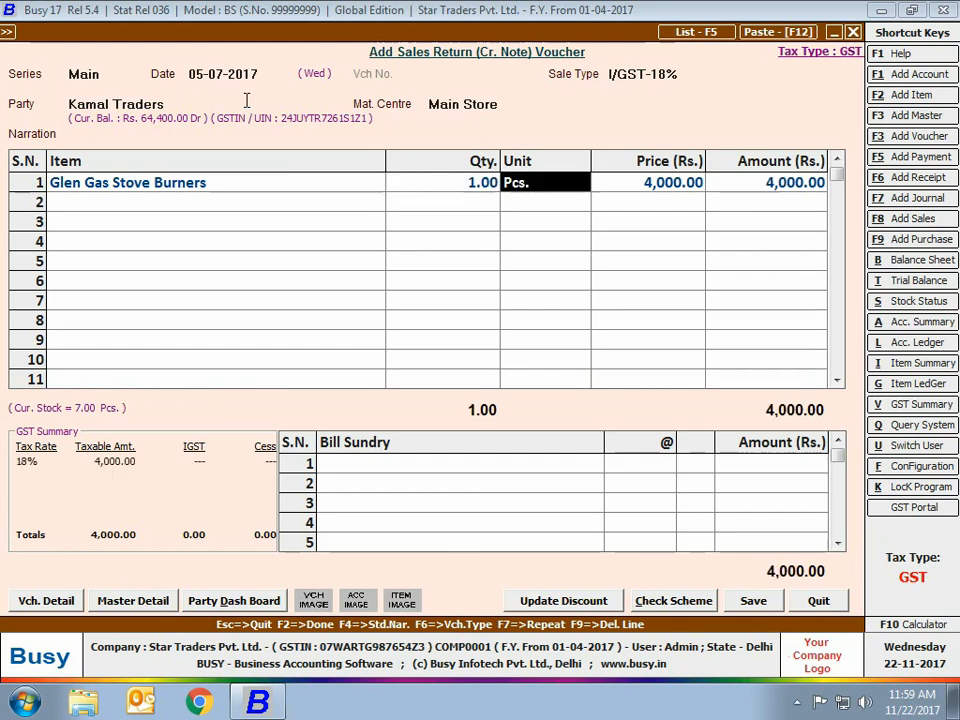
pyautogui.press('Return')
pyautogui.press('Return')
pyautogui.press('Return')
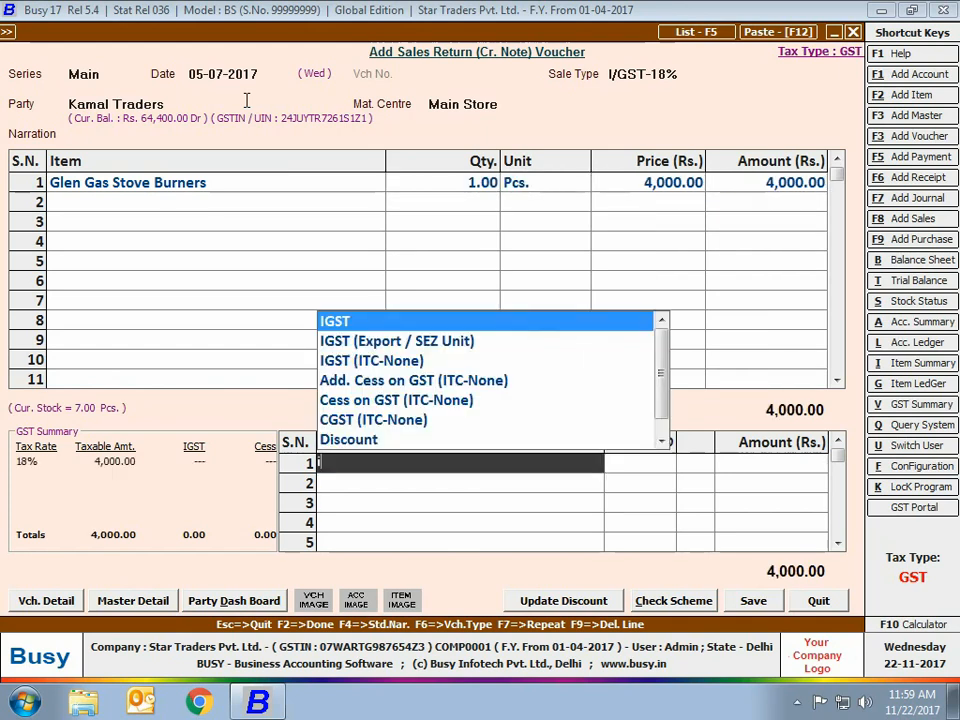
# Add IGST at 18% as the bill sundry on the sales return
pyautogui.write('igst')
pyautogui.press('Return')
pyautogui.press('Return')
pyautogui.press('Return')
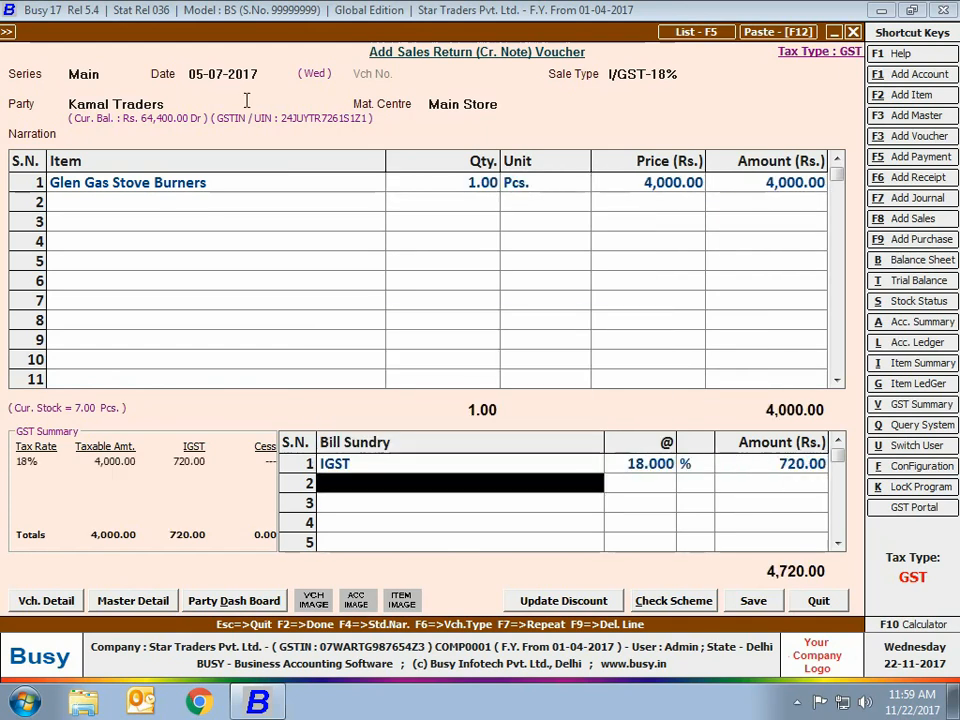
# Adjust Rs. 4,720 as credit against bill reference STPL/005/2017-18, save the sales return and leave its entry form
pyautogui.press('Return')
pyautogui.press('Return')
pyautogui.press('Return')
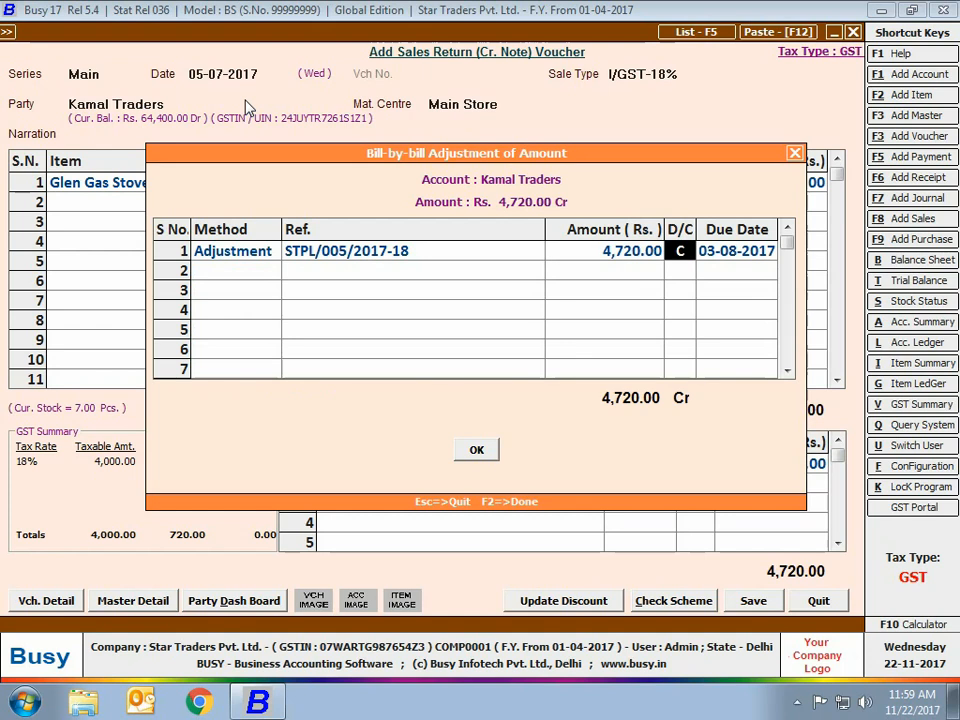
pyautogui.press('Return')
pyautogui.press('Return')
pyautogui.press('Return')
pyautogui.press('Escape')
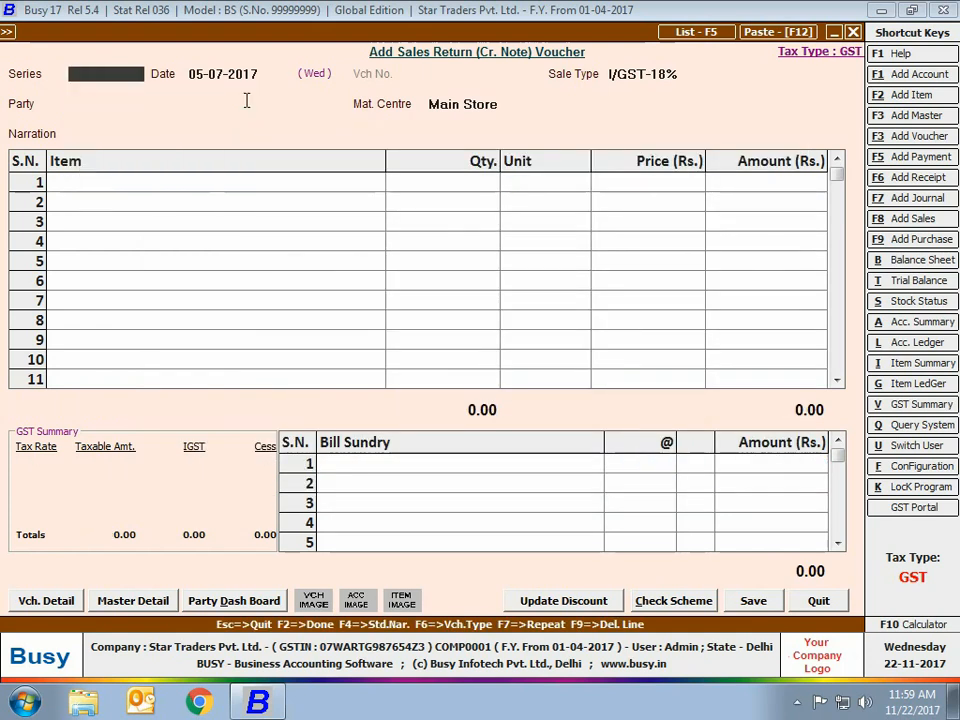
pyautogui.press('Escape')
pyautogui.press('Escape')
# Start a new purchase return (debit note) voucher in the Main series dated 06-07-2017 with purchase type L/GST-28%
pyautogui.click(251, 97)
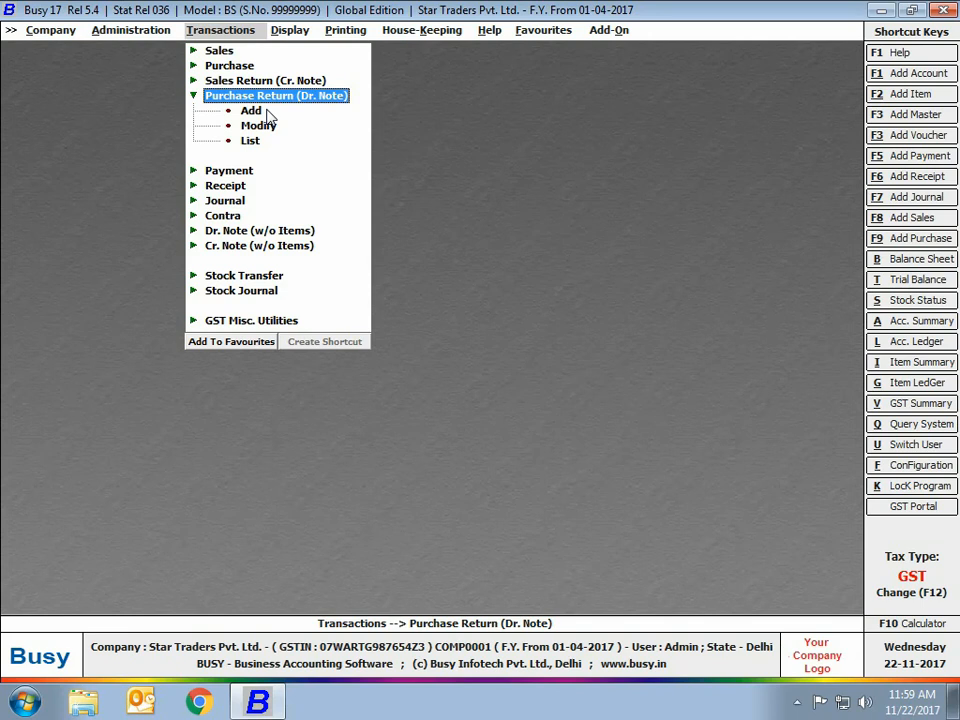
pyautogui.click(253, 109)
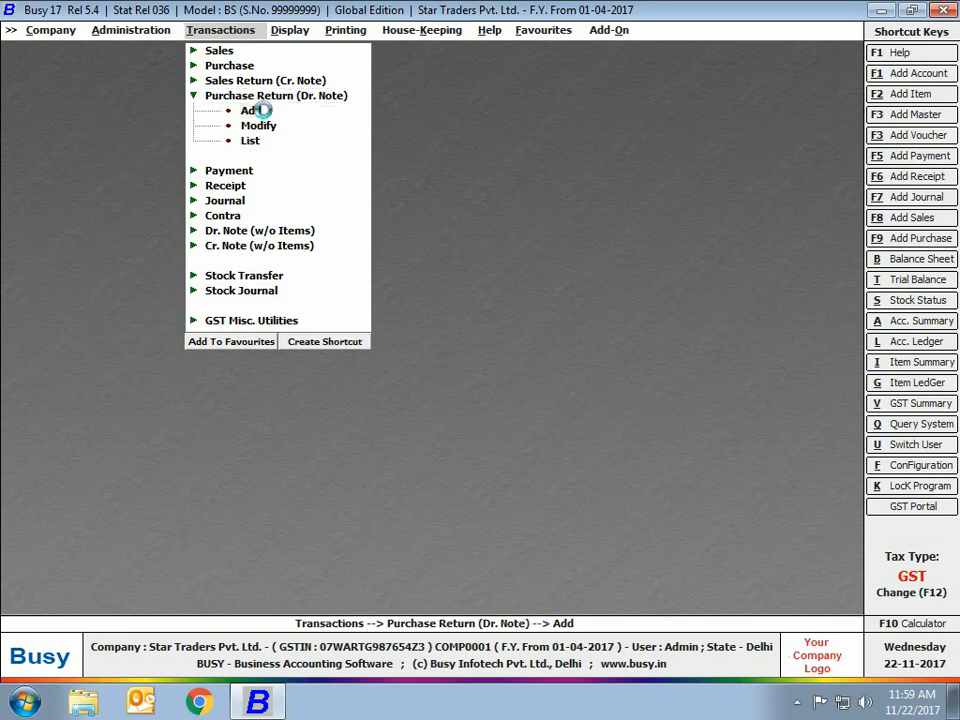
pyautogui.press('Return')
pyautogui.write('6-7')
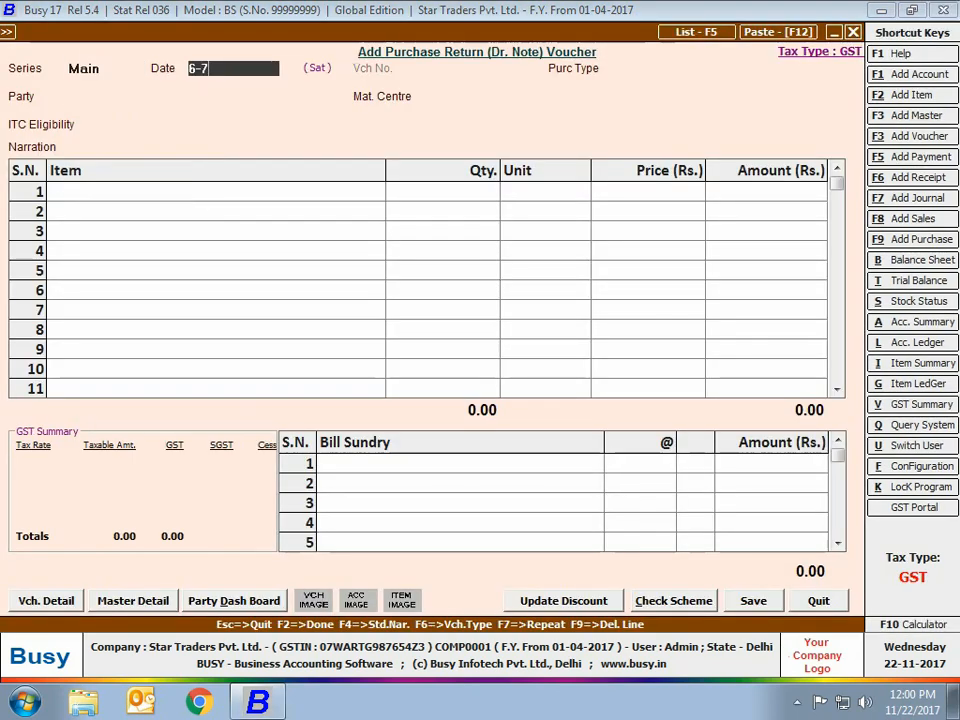
pyautogui.press('Return')
pyautogui.press('Return')
pyautogui.write('lg')
pyautogui.press('Down')
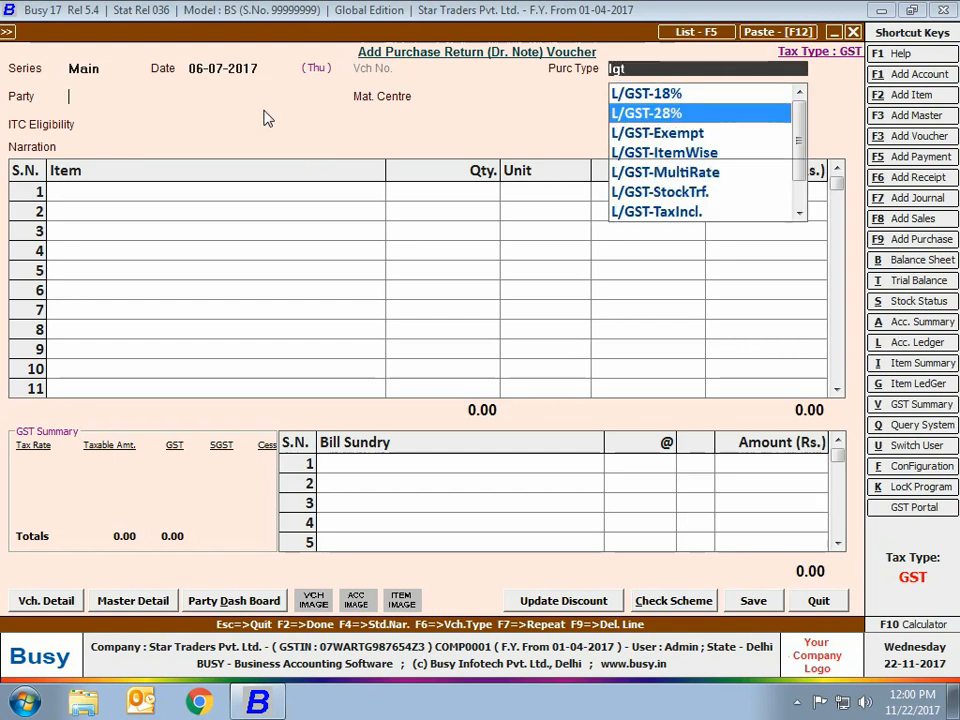
pyautogui.press('Return')
# Choose Samsung India Pvt. Ltd. and enter original invoice Smsng/5432 dated 02-07-2017, amount Rs. 1,75,000, CGST and SGST Rs. 24,500 each, zero cess
pyautogui.write('sam')
pyautogui.press('Return')
pyautogui.write('Smsng/5432')
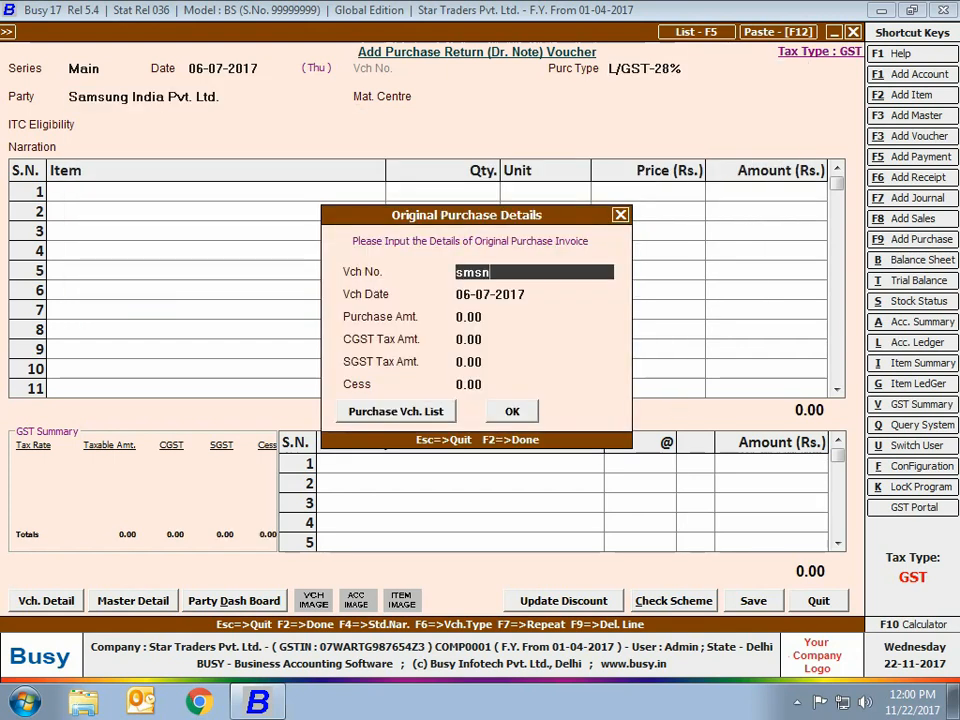
pyautogui.press('Return')
pyautogui.press('Return')
pyautogui.write('175000')
pyautogui.press('Return')
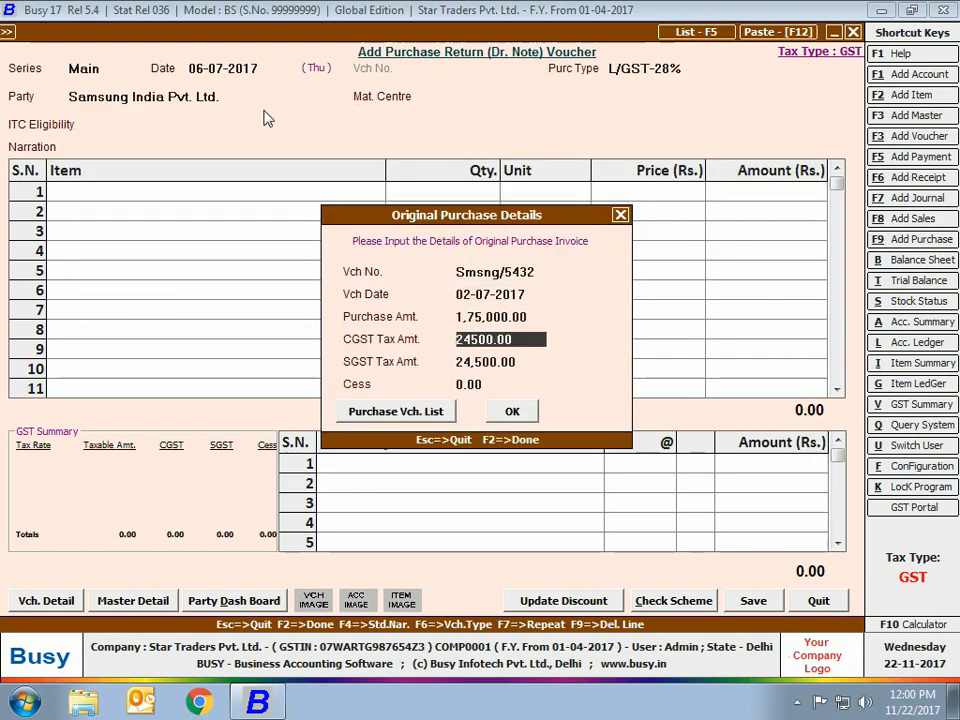
pyautogui.press('Return')
pyautogui.press('Return')
pyautogui.press('Return')
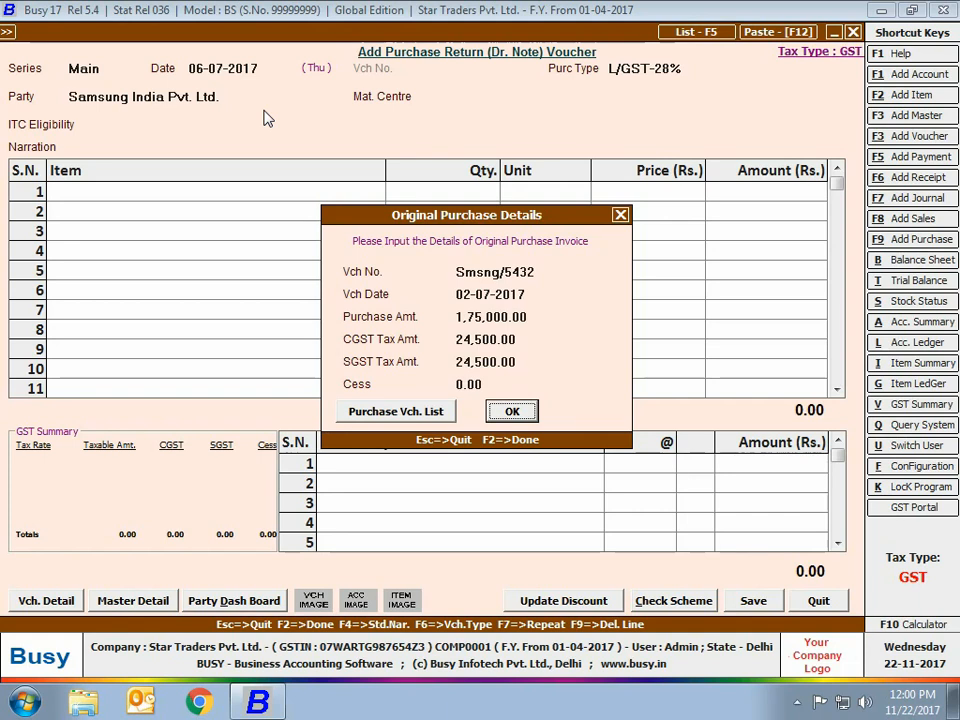
pyautogui.press('Return')
# Set the purchase return's material centre to Main Store and its ITC eligibility to Input Goods/Services
pyautogui.press('Down')
pyautogui.press('Return')
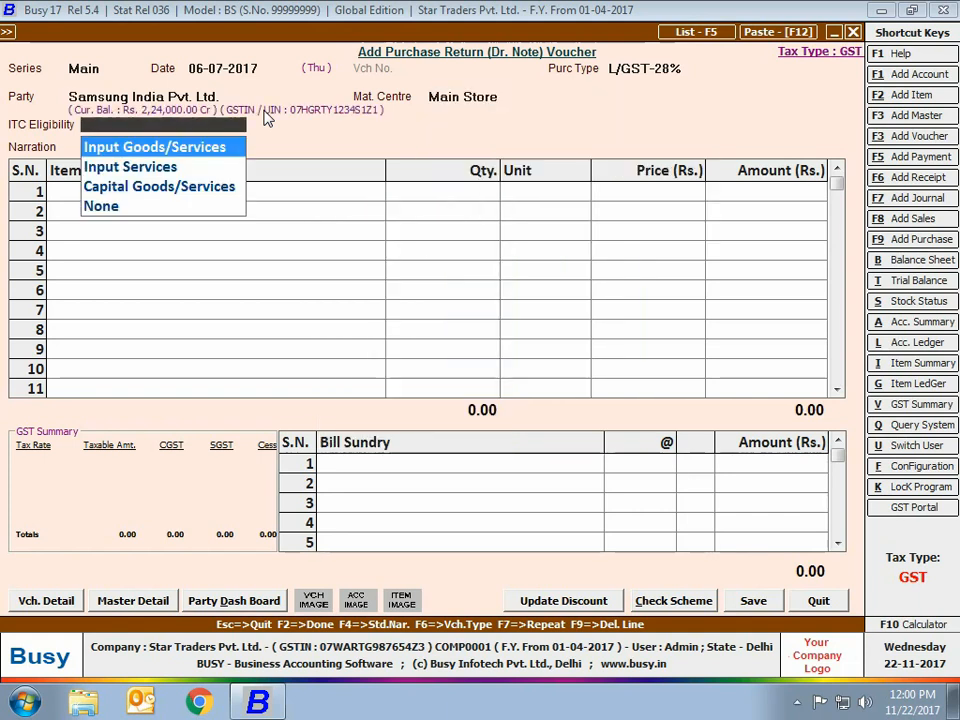
pyautogui.press('Return')
# With a blank narration, enter one piece of Samsung LED 32' Inch at Rs. 35,000 and finish the item list
pyautogui.press('Return')
pyautogui.write('1')
pyautogui.press('Return')
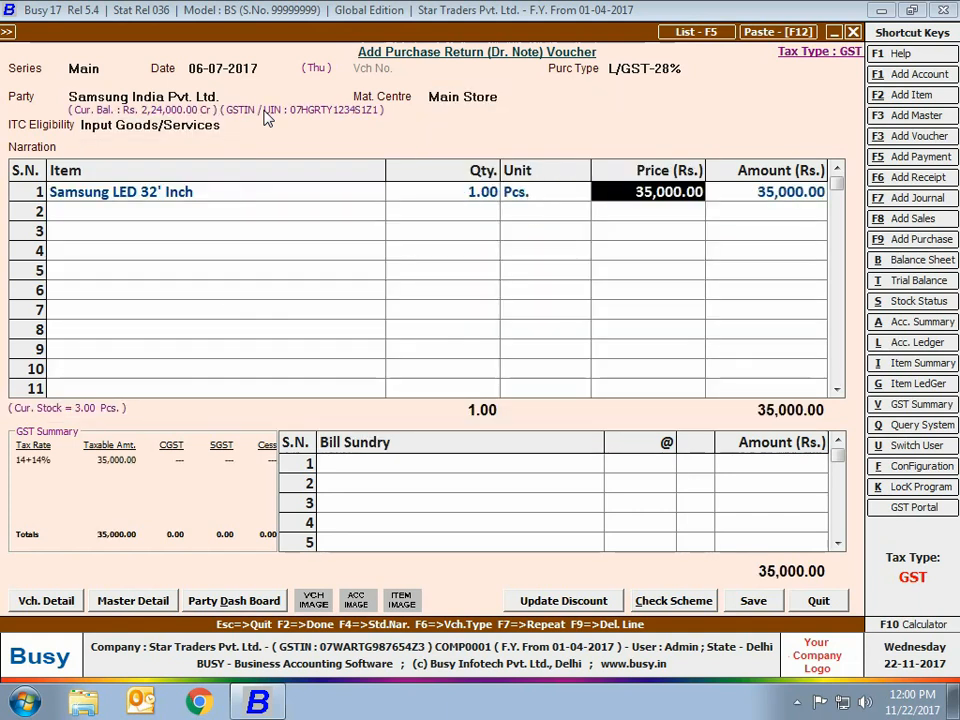
pyautogui.press('Return')
pyautogui.press('Return')
pyautogui.press('Return')
# Add CGST and SGST at 14% each as bill sundries on the purchase return
pyautogui.write('cgst')
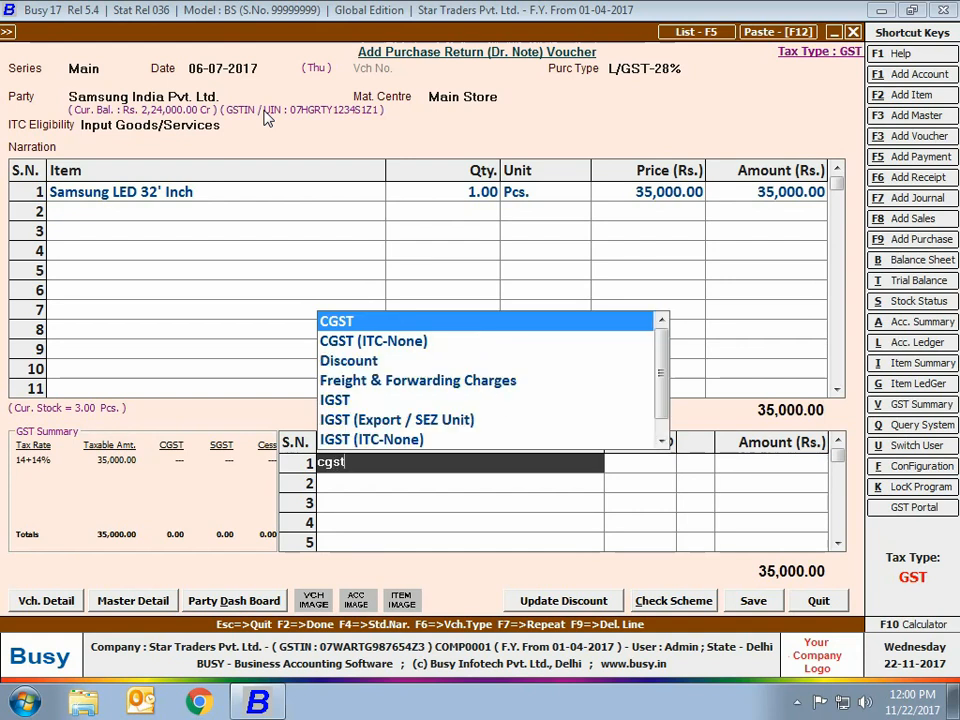
pyautogui.press('Return')
pyautogui.press('Return')
pyautogui.press('Return')
pyautogui.write('sgst')
pyautogui.press('Return')
pyautogui.press('Return')
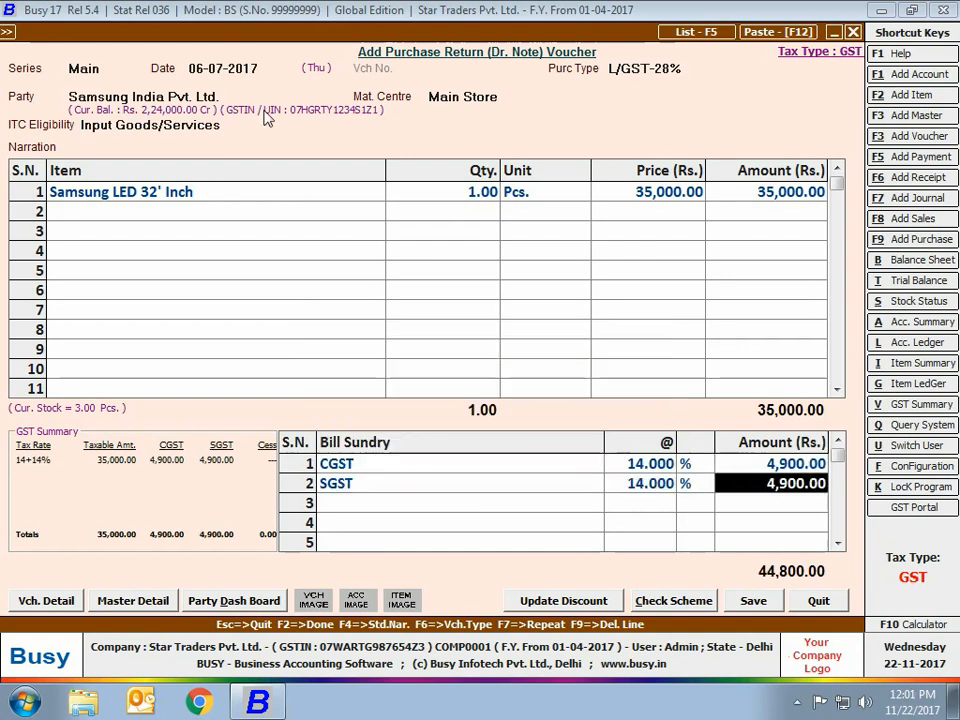
pyautogui.press('Return')
# Save the purchase return with Rs. 44,800 adjusted as debit against bill reference Smsng/5432, and leave voucher entry
pyautogui.click(750, 601)
pyautogui.write('ad')
pyautogui.press('Return')
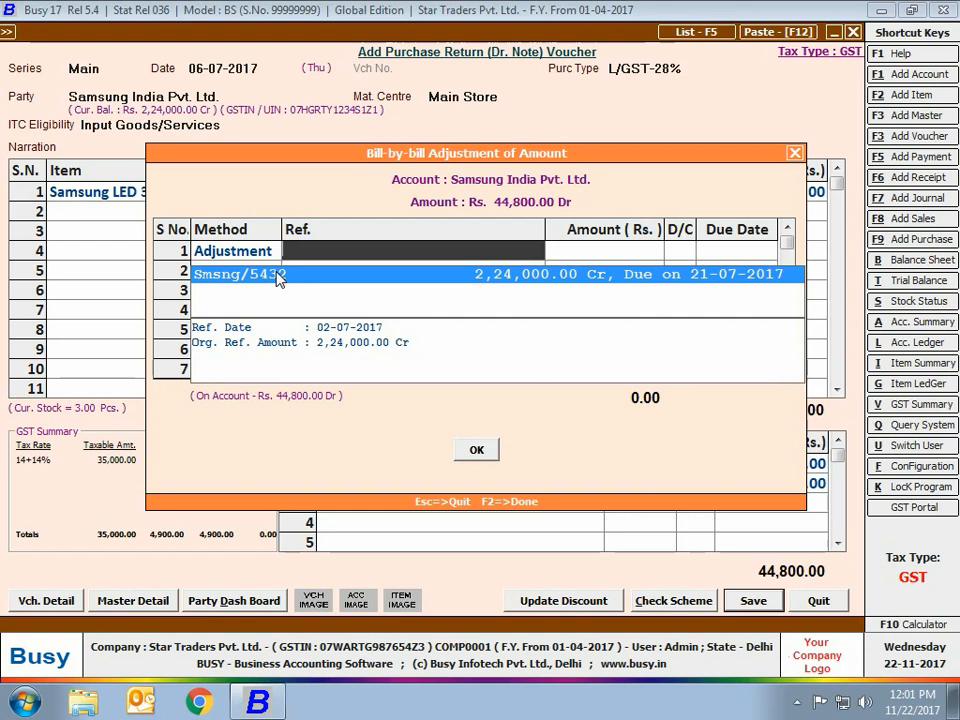
pyautogui.press('Return')
pyautogui.press('Return')
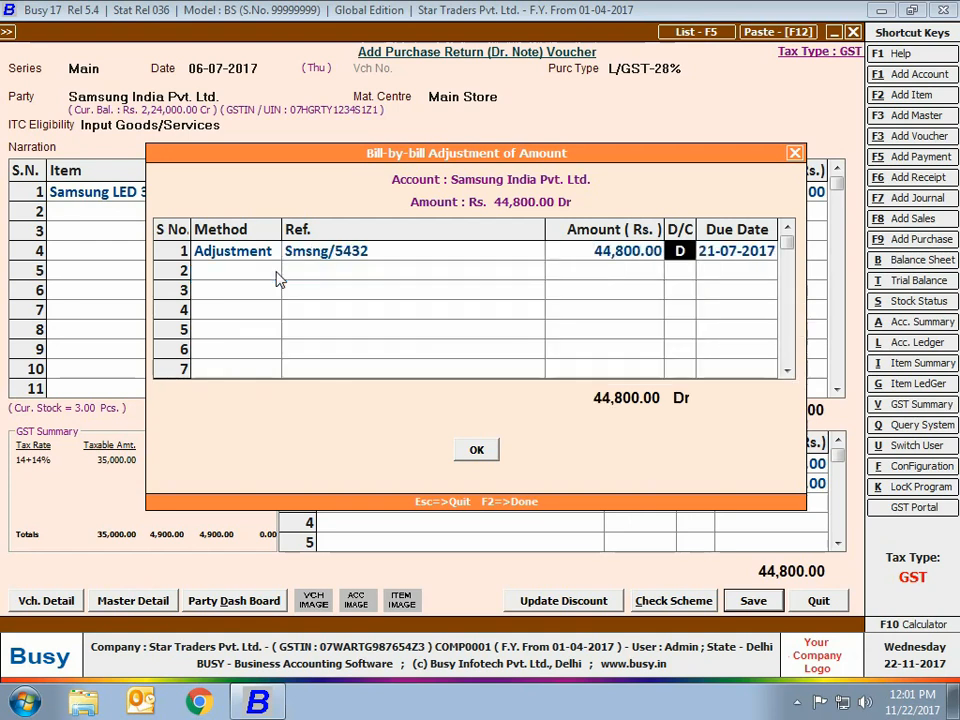
pyautogui.press('Return')
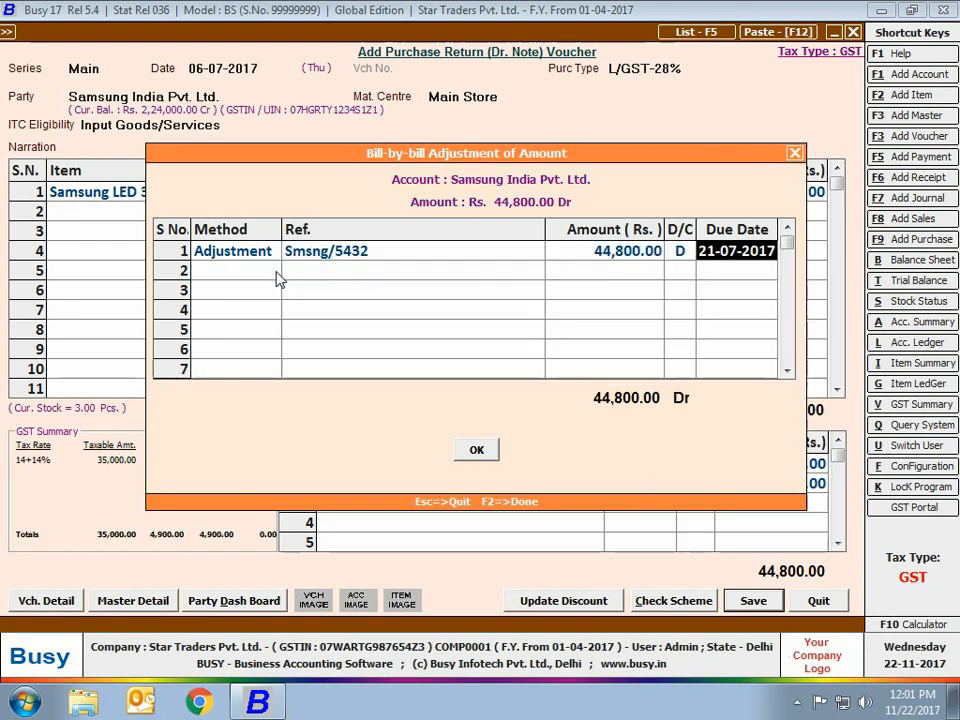
pyautogui.press('F2')
pyautogui.press('Escape')
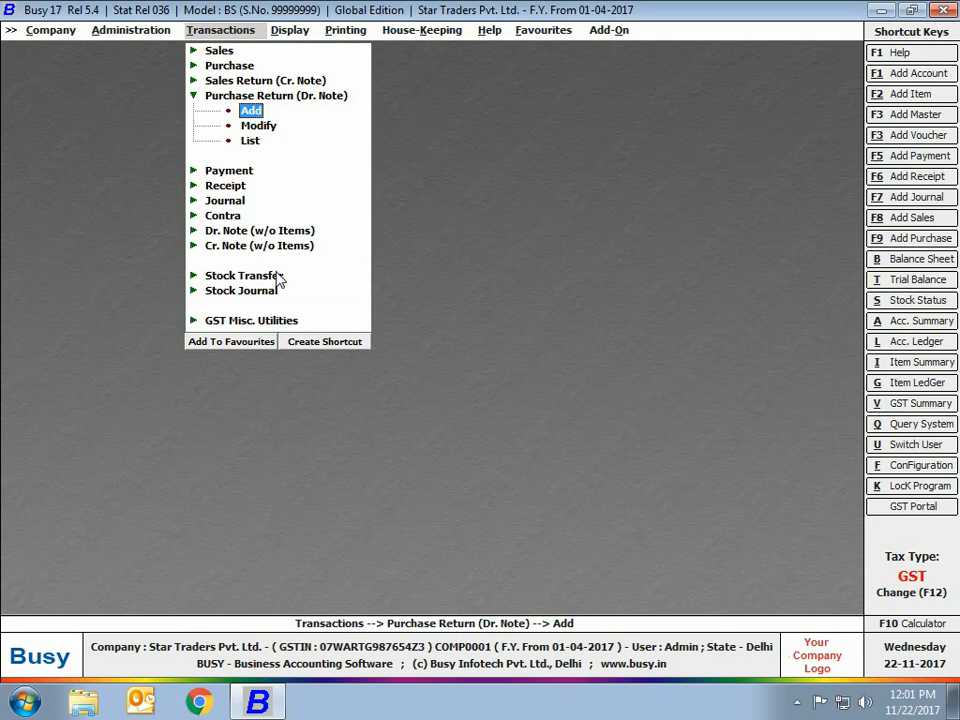
pyautogui.press('Escape')
pyautogui.press('Escape')
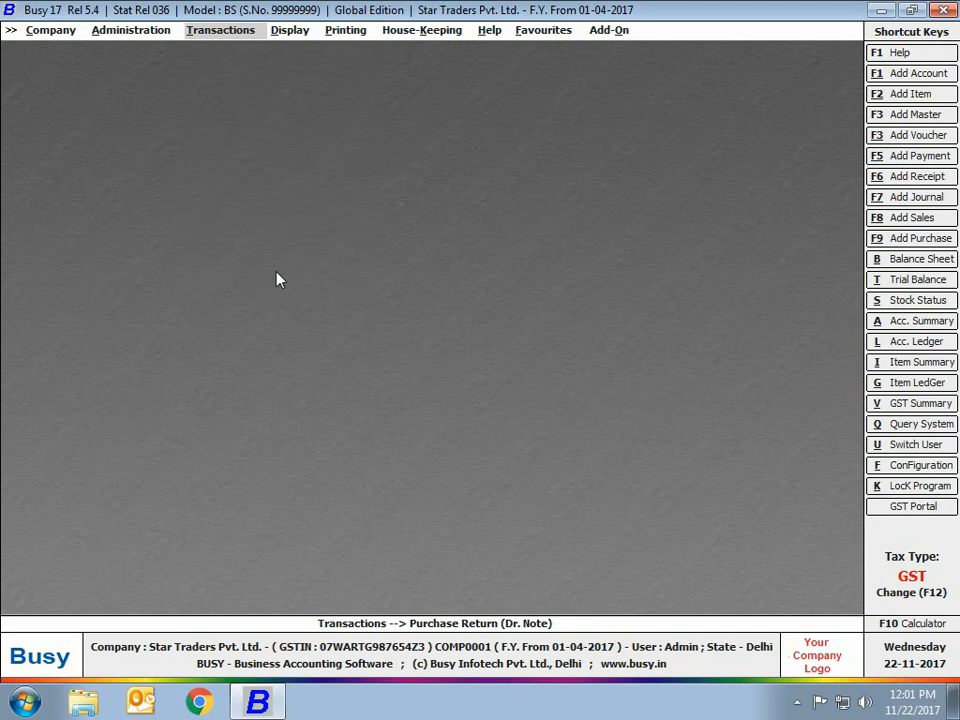